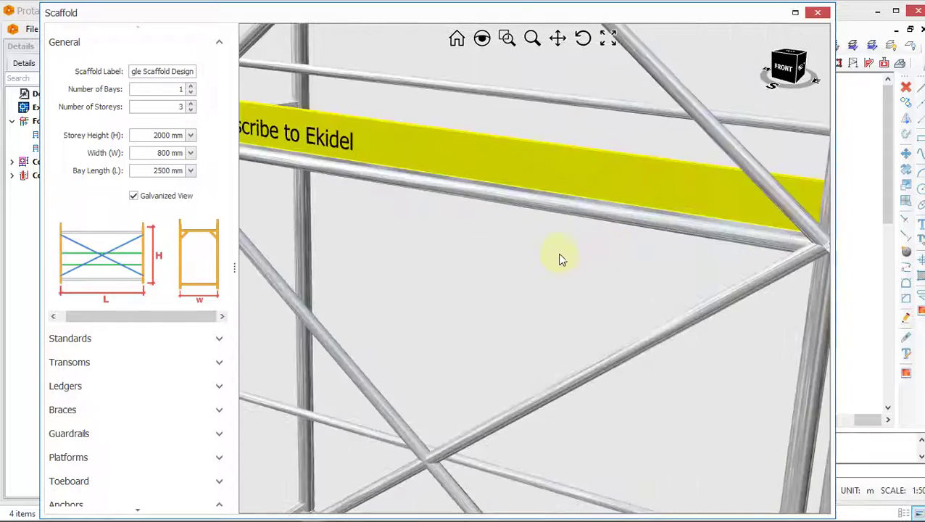
Examine the finished single-bay scaffold model from several sides, including its toeboards, braces, platforms and base supports
{"action": "left_click", "coordinate": [784, 64]}
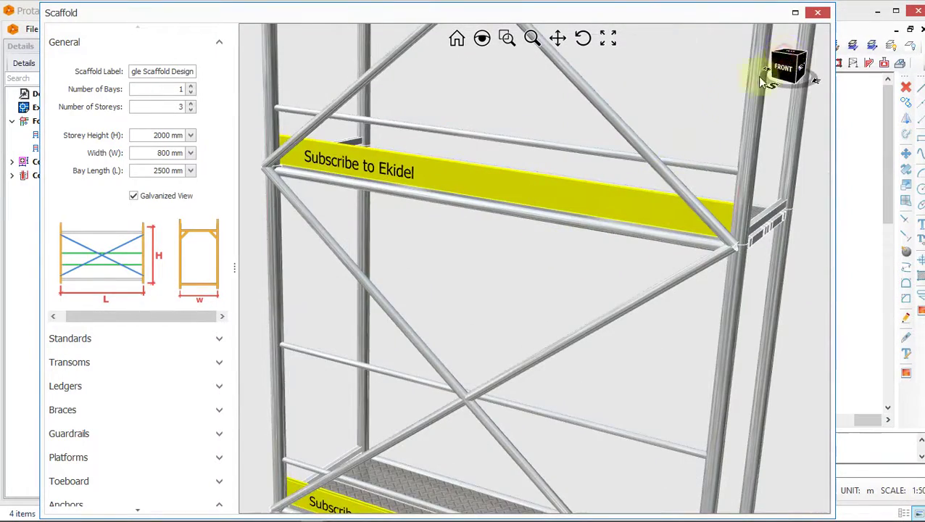
{"action": "scroll", "coordinate": [479, 264], "scroll_direction": "up", "scroll_amount": 5}
{"action": "scroll", "coordinate": [480, 262], "scroll_direction": "up", "scroll_amount": 2}
{"action": "middle_click_drag", "start_coordinate": [483, 259], "coordinate": [511, 257]}
{"action": "scroll", "coordinate": [511, 258], "scroll_direction": "down", "scroll_amount": 2}
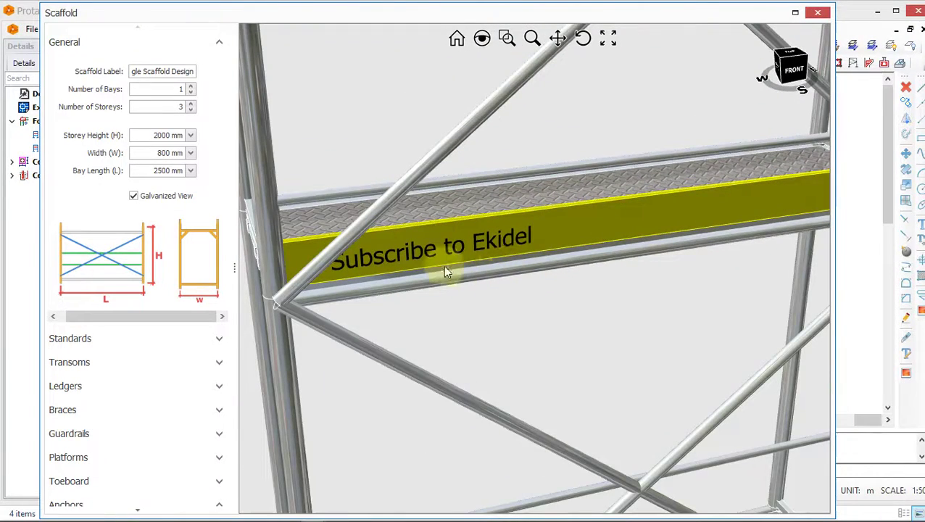
{"action": "left_click_drag", "start_coordinate": [438, 264], "coordinate": [427, 265]}
{"action": "scroll", "coordinate": [435, 266], "scroll_direction": "down", "scroll_amount": 3}
{"action": "scroll", "coordinate": [625, 249], "scroll_direction": "up", "scroll_amount": 3}
{"action": "middle_click_drag", "start_coordinate": [613, 229], "coordinate": [583, 307]}
{"action": "scroll", "coordinate": [564, 231], "scroll_direction": "down", "scroll_amount": 2}
{"action": "left_click_drag", "start_coordinate": [548, 197], "coordinate": [649, 316]}
{"action": "middle_click_drag", "start_coordinate": [649, 316], "coordinate": [630, 287]}
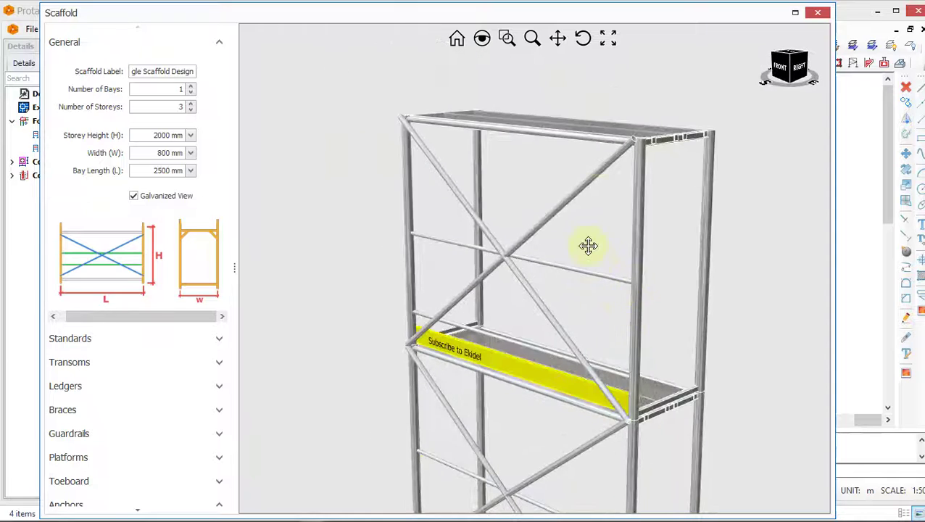
{"action": "middle_click_drag", "start_coordinate": [588, 245], "coordinate": [551, 176], "text": "ctrl"}
{"action": "scroll", "coordinate": [553, 181], "scroll_direction": "down", "scroll_amount": 1}
{"action": "middle_click_drag", "start_coordinate": [575, 297], "coordinate": [545, 231]}
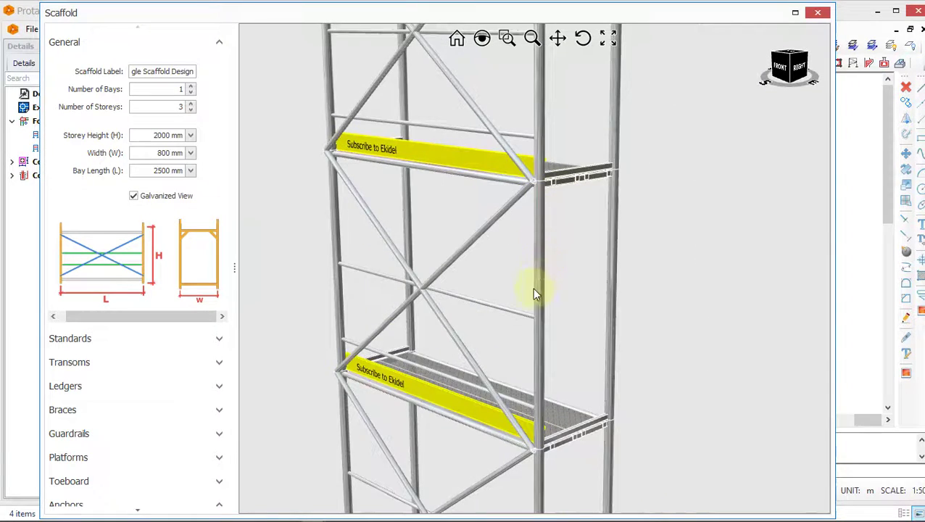
{"action": "scroll", "coordinate": [532, 294], "scroll_direction": "down", "scroll_amount": 2}
{"action": "scroll", "coordinate": [537, 275], "scroll_direction": "up", "scroll_amount": 2}
{"action": "scroll", "coordinate": [551, 326], "scroll_direction": "down", "scroll_amount": 3}
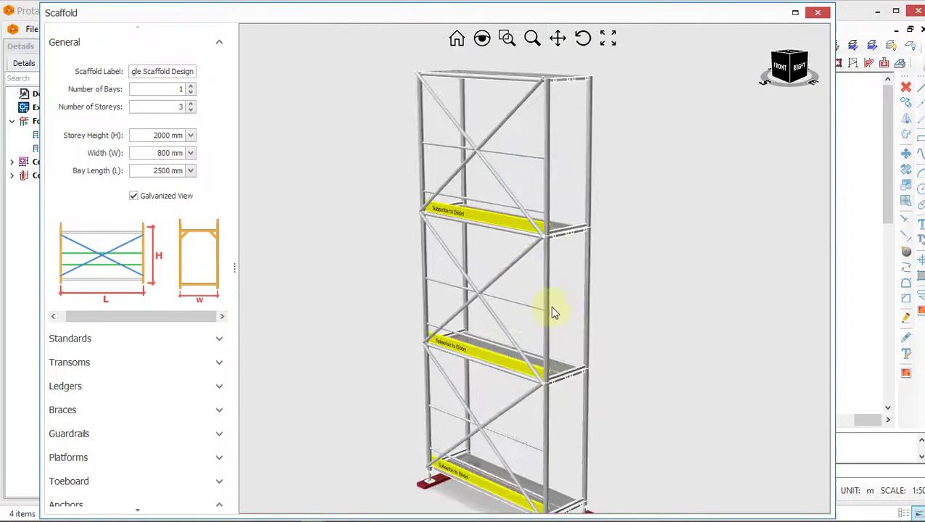
{"action": "scroll", "coordinate": [545, 478], "scroll_direction": "up", "scroll_amount": 3}
{"action": "scroll", "coordinate": [547, 492], "scroll_direction": "up", "scroll_amount": 2}
{"action": "scroll", "coordinate": [551, 449], "scroll_direction": "down", "scroll_amount": 3}
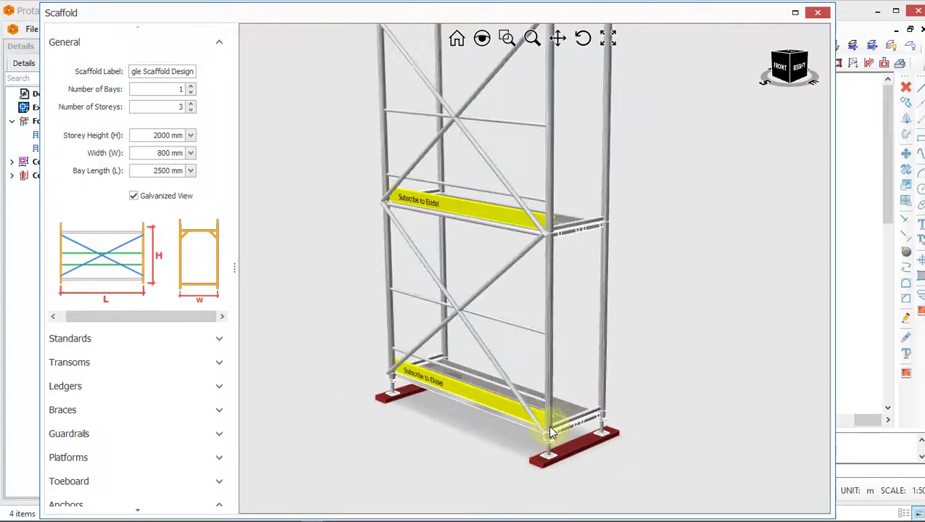
{"action": "scroll", "coordinate": [552, 416], "scroll_direction": "up", "scroll_amount": 4}
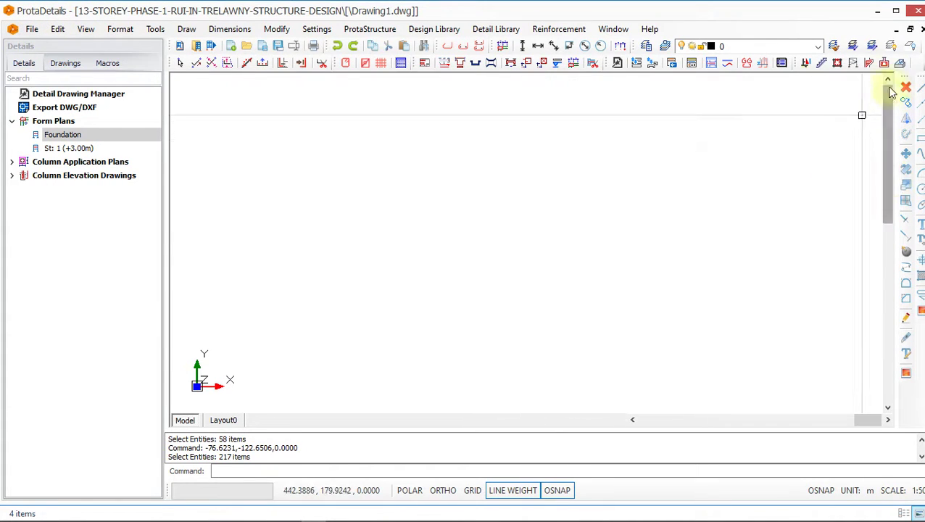
Start a new scaffold design with the Scaffold tool and look over its default model
{"action": "left_click", "coordinate": [853, 64]}
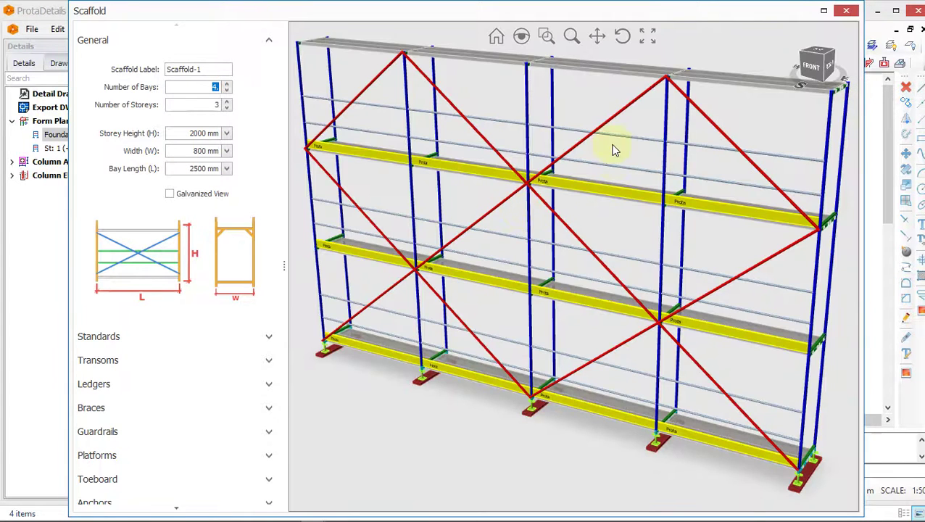
{"action": "scroll", "coordinate": [537, 105], "scroll_direction": "up", "scroll_amount": 1}
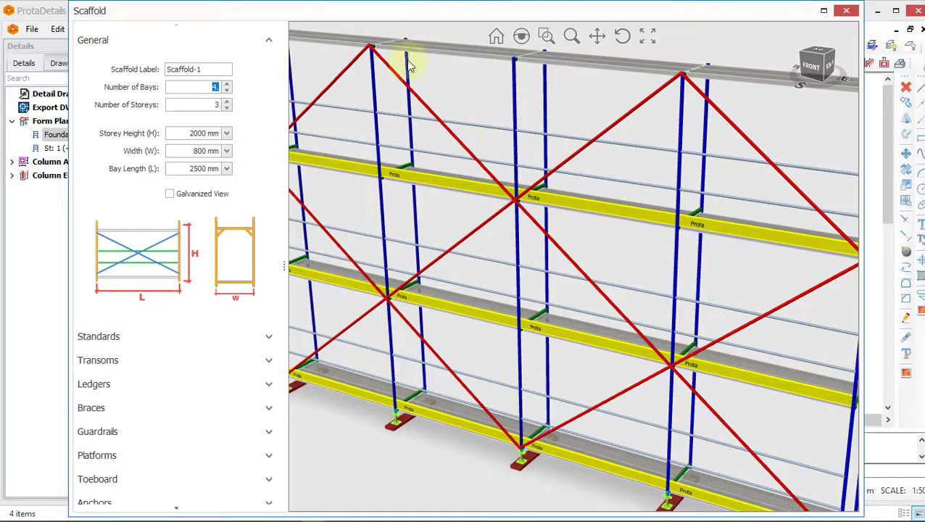
{"action": "scroll", "coordinate": [582, 156], "scroll_direction": "down", "scroll_amount": 1}
{"action": "scroll", "coordinate": [338, 68], "scroll_direction": "up", "scroll_amount": 1}
{"action": "scroll", "coordinate": [508, 120], "scroll_direction": "down", "scroll_amount": 1}
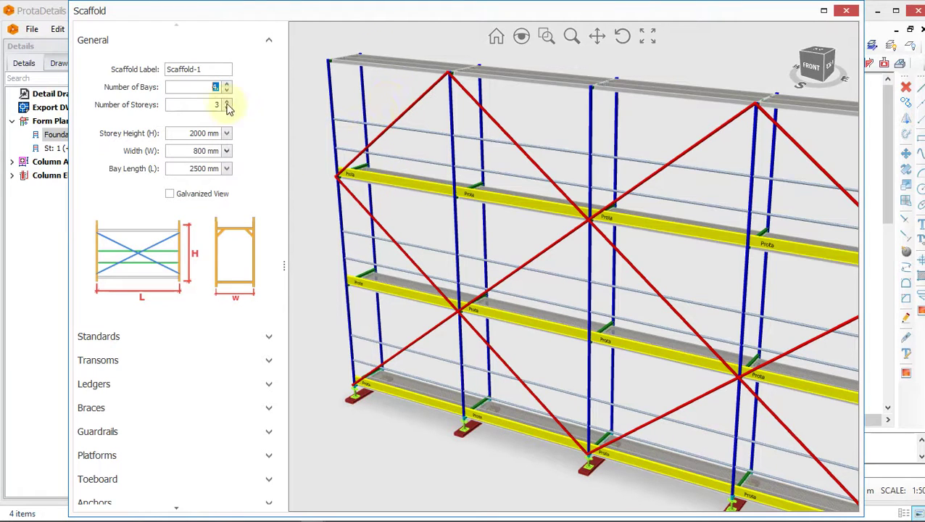
Label the scaffold "6 METERS SCAFFOLD" and turn on Galvanized View
{"action": "left_click", "coordinate": [203, 69]}
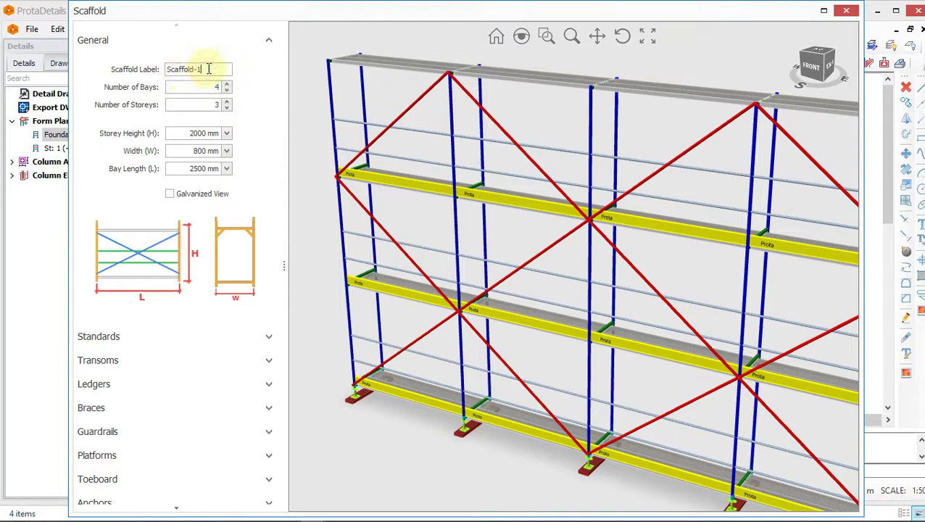
{"action": "left_click_drag", "start_coordinate": [186, 67], "coordinate": [169, 75]}
{"action": "left_click", "coordinate": [170, 194]}
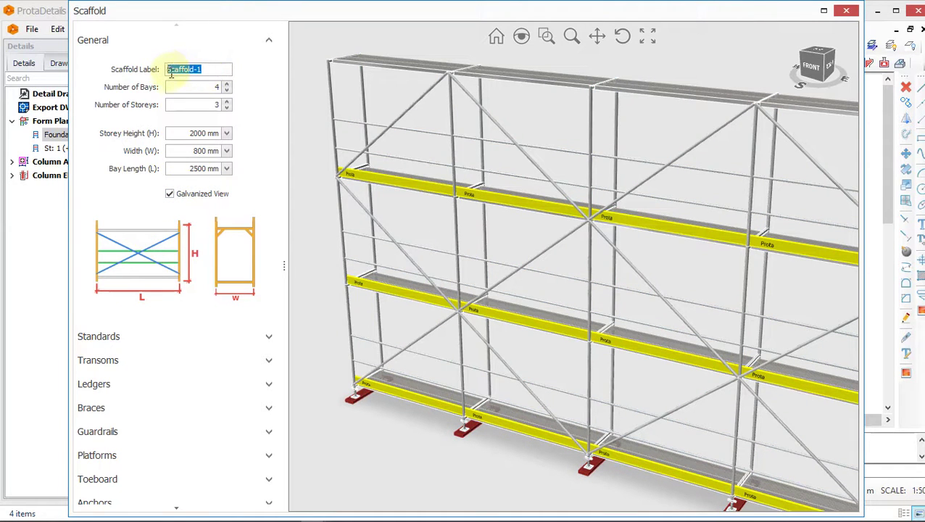
{"action": "type", "text": "S SCAA"}
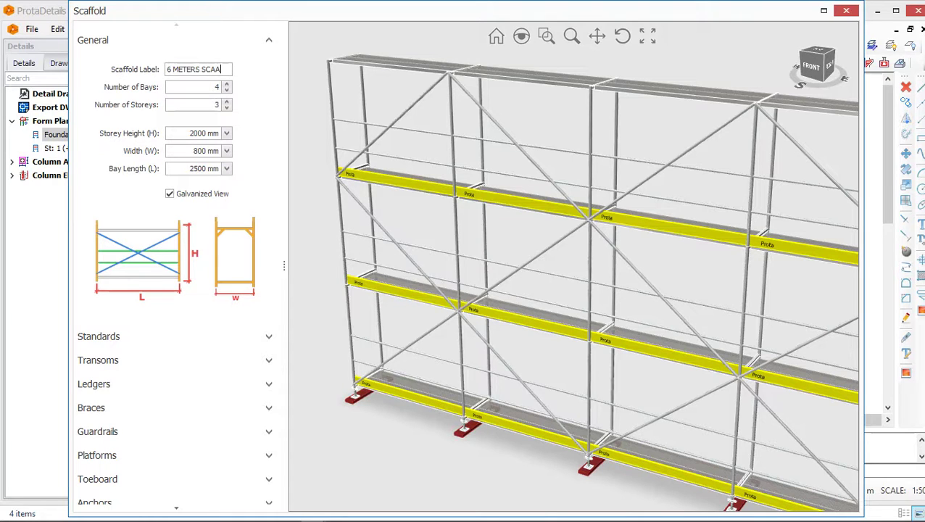
{"action": "type", "text": "OLD"}
Examine the galvanized multi-bay scaffold model from different angles and distances, checking its bays and storeys
{"action": "left_click_drag", "start_coordinate": [444, 178], "coordinate": [684, 261]}
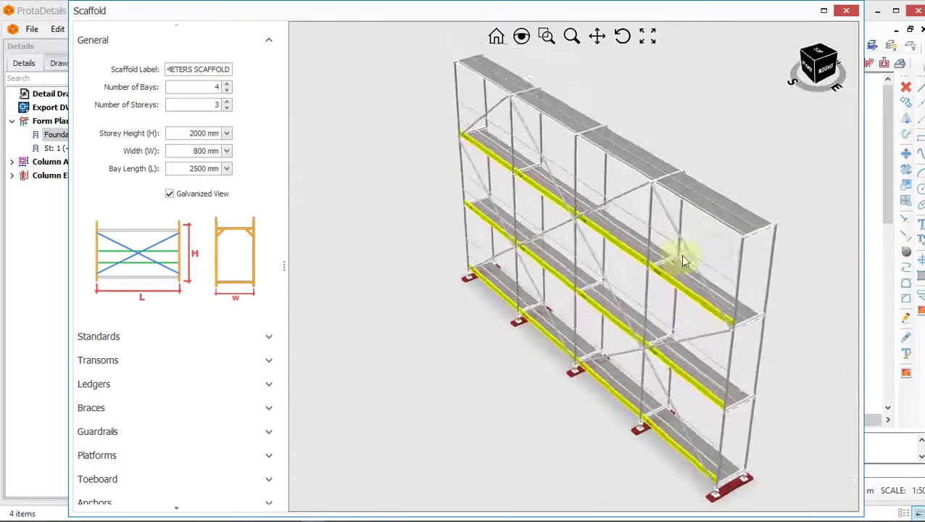
{"action": "scroll", "coordinate": [680, 257], "scroll_direction": "up", "scroll_amount": 5}
{"action": "scroll", "coordinate": [580, 265], "scroll_direction": "down", "scroll_amount": 4}
{"action": "middle_click_drag", "start_coordinate": [606, 281], "coordinate": [512, 285]}
{"action": "scroll", "coordinate": [580, 284], "scroll_direction": "down", "scroll_amount": 3}
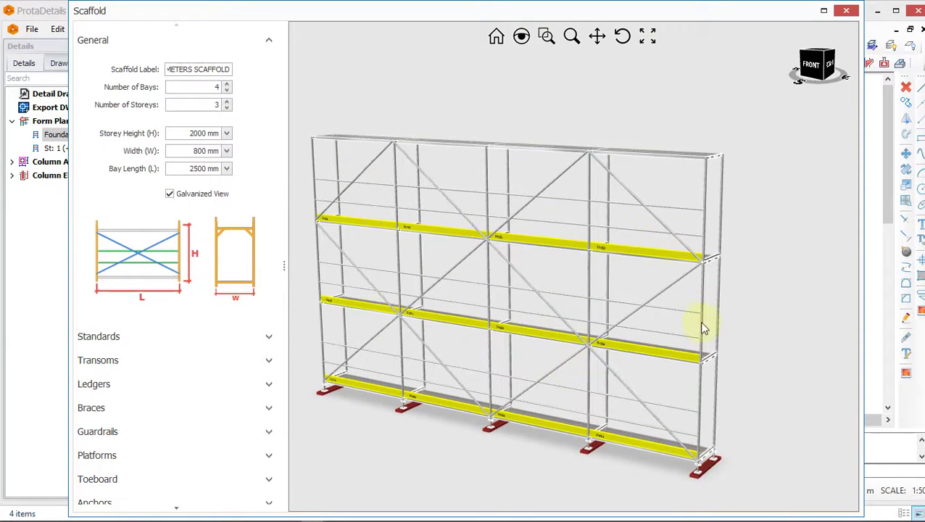
{"action": "scroll", "coordinate": [698, 322], "scroll_direction": "up", "scroll_amount": 5}
{"action": "scroll", "coordinate": [716, 291], "scroll_direction": "down", "scroll_amount": 5}
{"action": "scroll", "coordinate": [580, 295], "scroll_direction": "up", "scroll_amount": 1}
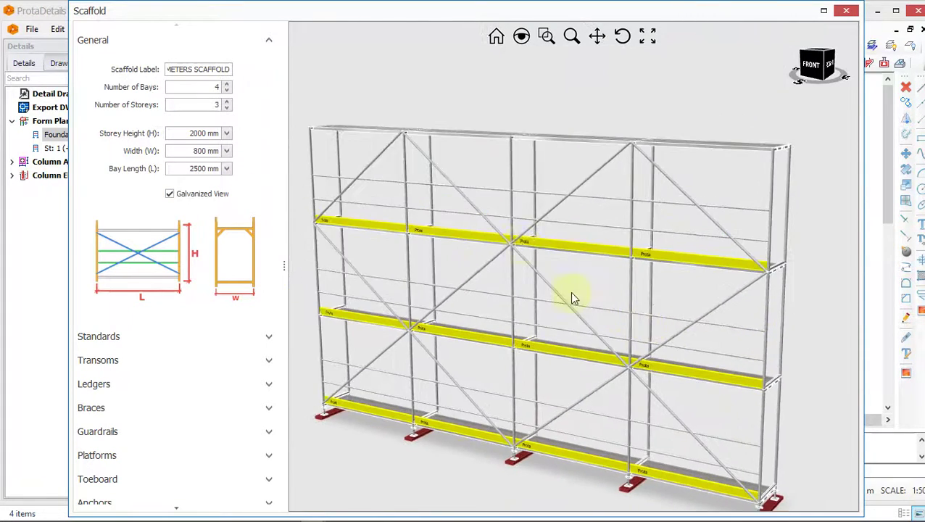
{"action": "scroll", "coordinate": [569, 291], "scroll_direction": "up", "scroll_amount": 2}
{"action": "scroll", "coordinate": [522, 218], "scroll_direction": "down", "scroll_amount": 4}
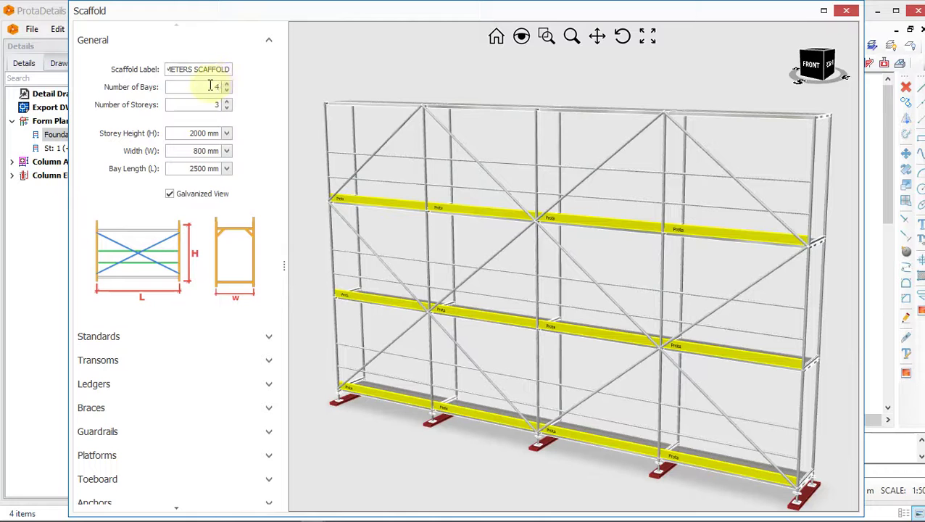
Reduce the scaffold's number of bays to 1
{"action": "left_click_drag", "start_coordinate": [210, 86], "coordinate": [225, 85]}
{"action": "type", "text": "1"}
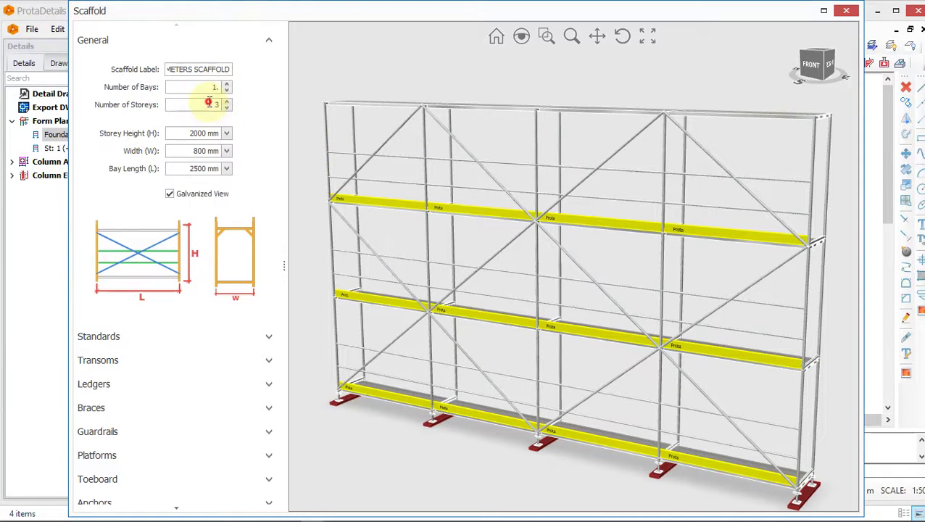
{"action": "left_click", "coordinate": [209, 103]}
{"action": "scroll", "coordinate": [398, 206], "scroll_direction": "up", "scroll_amount": 3}
{"action": "middle_click_drag", "start_coordinate": [442, 204], "coordinate": [513, 275], "text": "ctrl"}
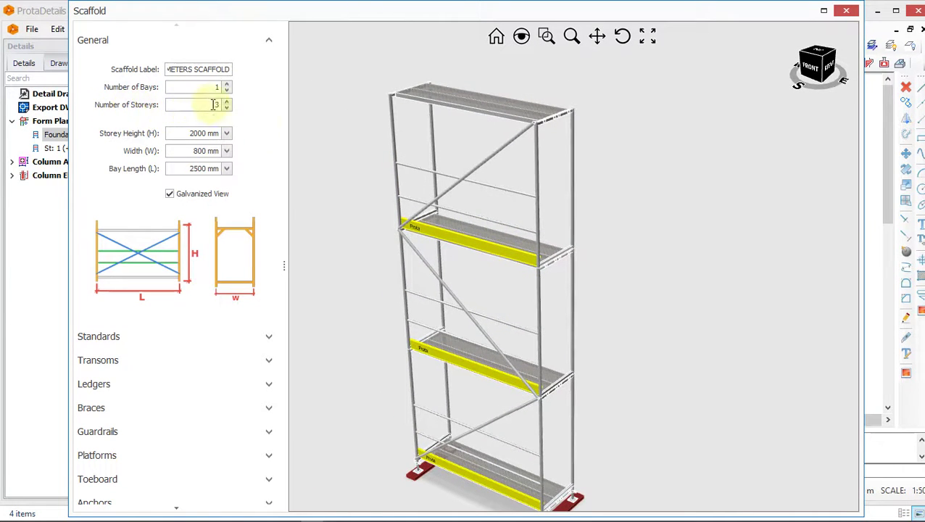
{"action": "middle_click_drag", "start_coordinate": [467, 167], "coordinate": [515, 332]}
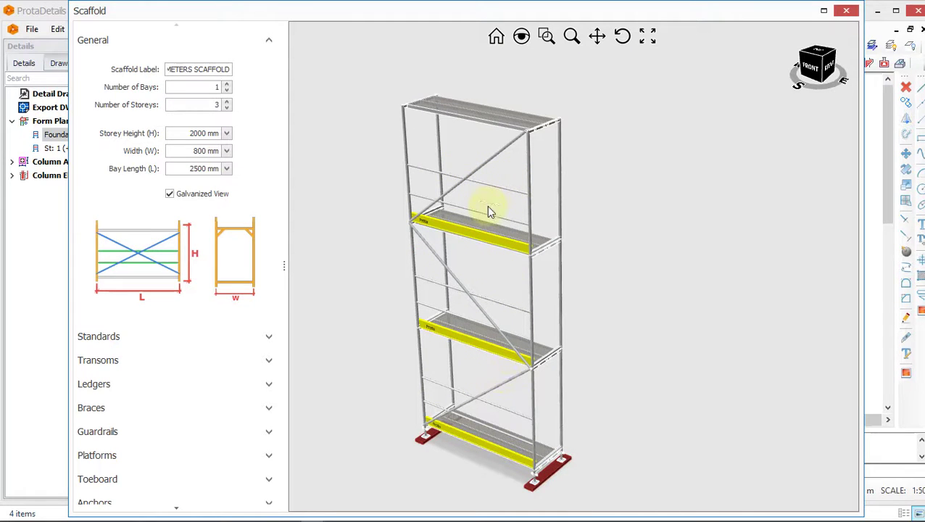
Try the scaffold with 2 storeys and return the number of storeys to 3
{"action": "double_click", "coordinate": [215, 104]}
{"action": "type", "text": "2"}
{"action": "left_click", "coordinate": [205, 86]}
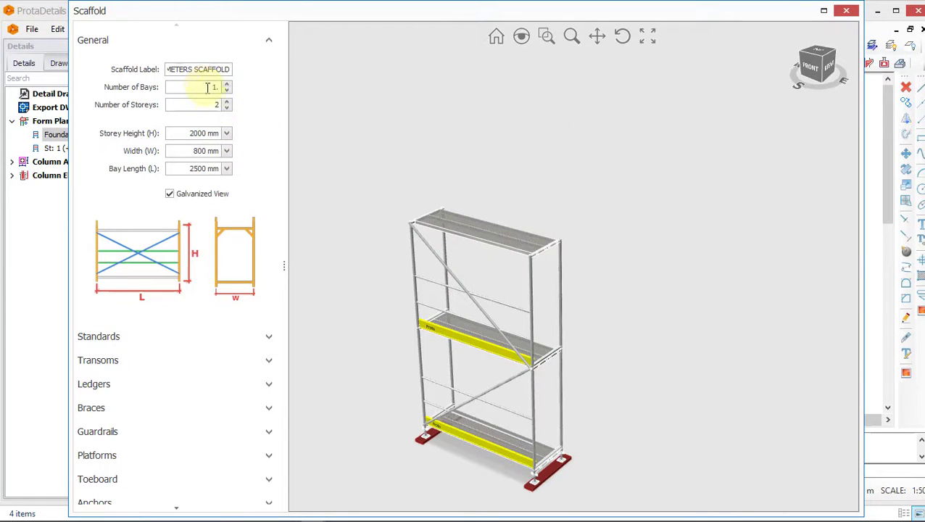
{"action": "double_click", "coordinate": [215, 105]}
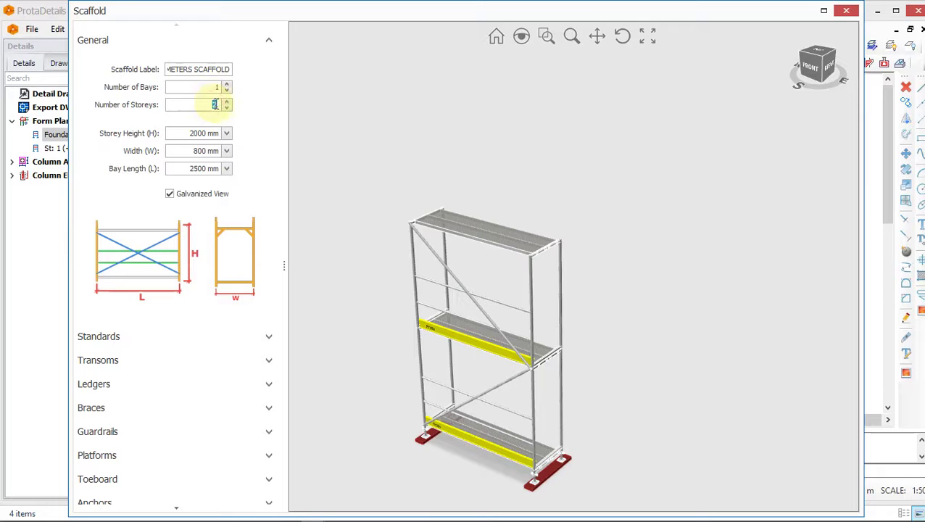
{"action": "type", "text": "3"}
Review the storey height setting against the scaffold's levels from the base up to the highest platform
{"action": "left_click", "coordinate": [193, 133]}
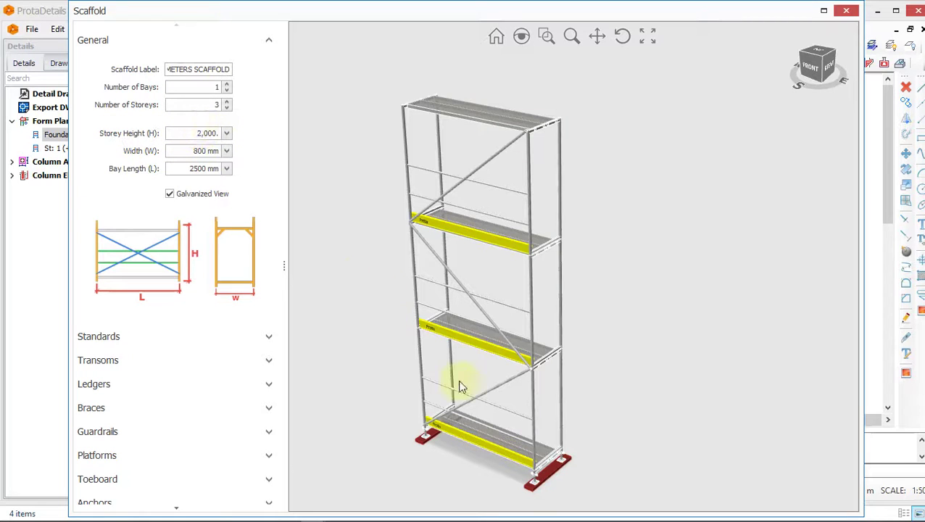
{"action": "scroll", "coordinate": [474, 397], "scroll_direction": "up", "scroll_amount": 2}
{"action": "scroll", "coordinate": [498, 407], "scroll_direction": "up", "scroll_amount": 2}
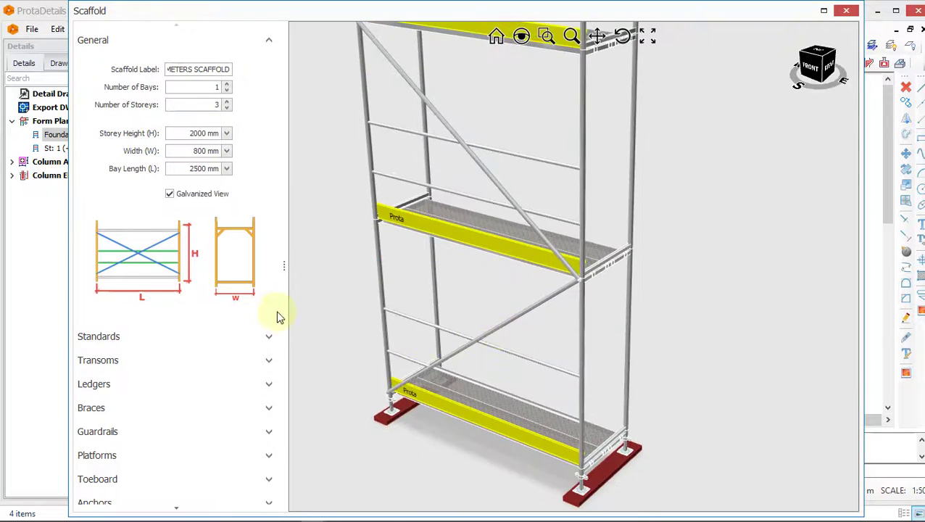
{"action": "left_click", "coordinate": [200, 133]}
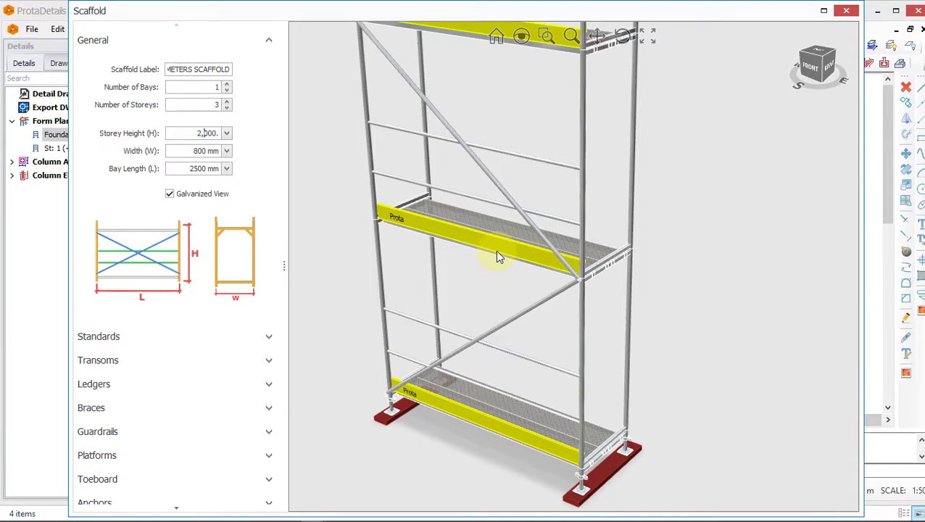
{"action": "middle_click_drag", "start_coordinate": [498, 252], "coordinate": [517, 424]}
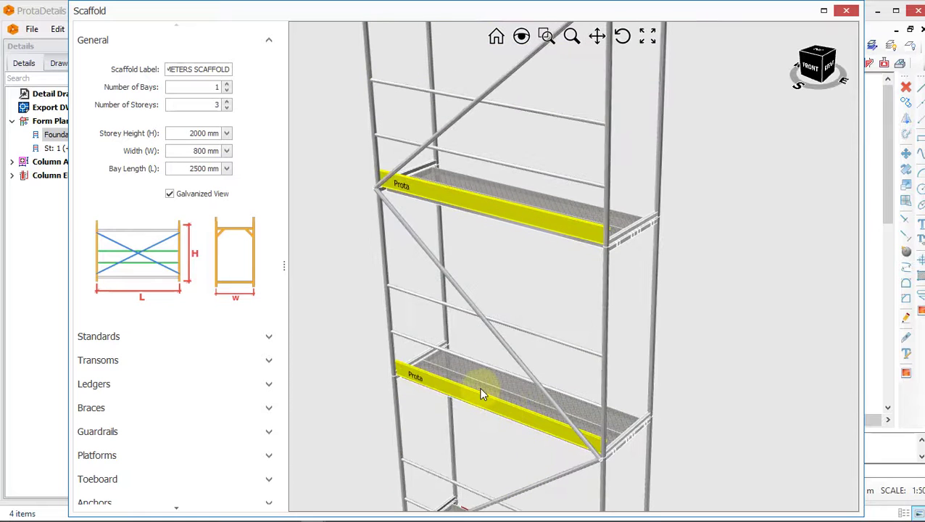
{"action": "middle_click_drag", "start_coordinate": [524, 228], "coordinate": [532, 289]}
{"action": "middle_click_drag", "start_coordinate": [528, 68], "coordinate": [530, 149]}
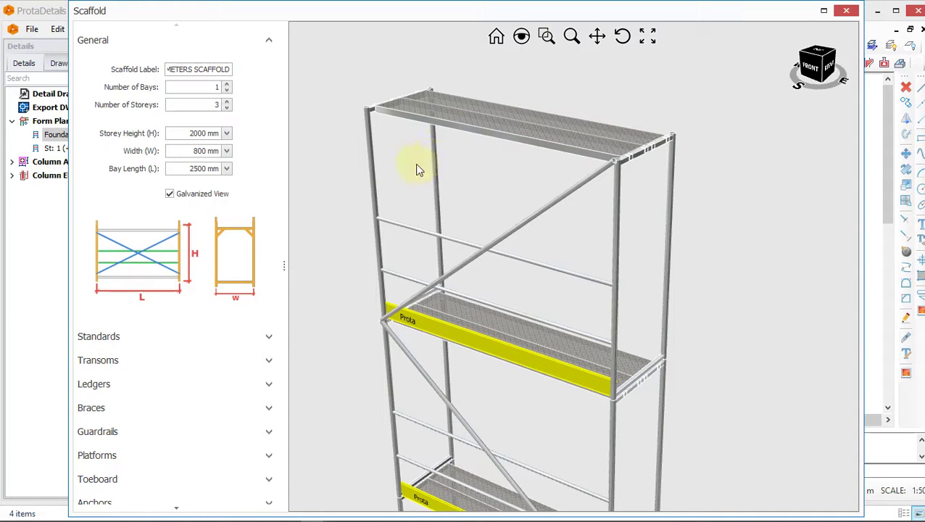
Set the scaffold width to 850 mm and check the platform's end in the model
{"action": "left_click", "coordinate": [197, 151]}
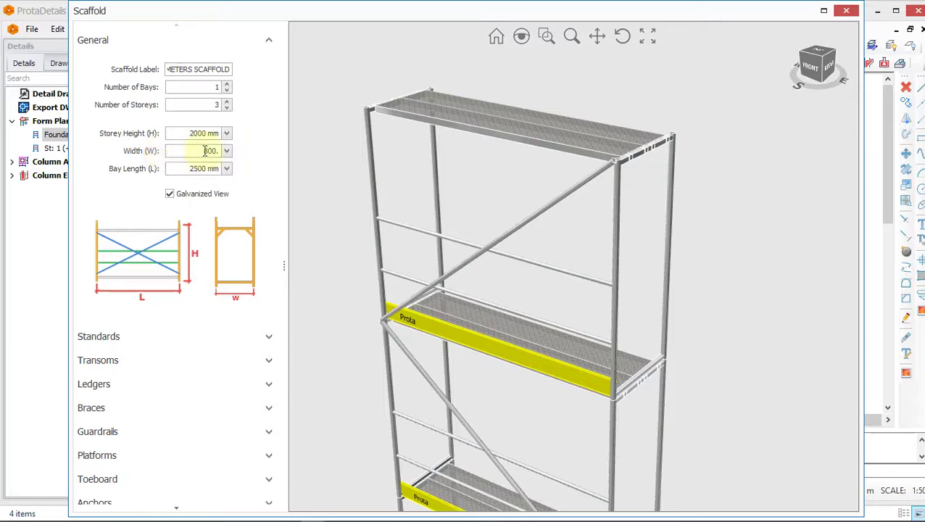
{"action": "scroll", "coordinate": [656, 304], "scroll_direction": "down", "scroll_amount": 1}
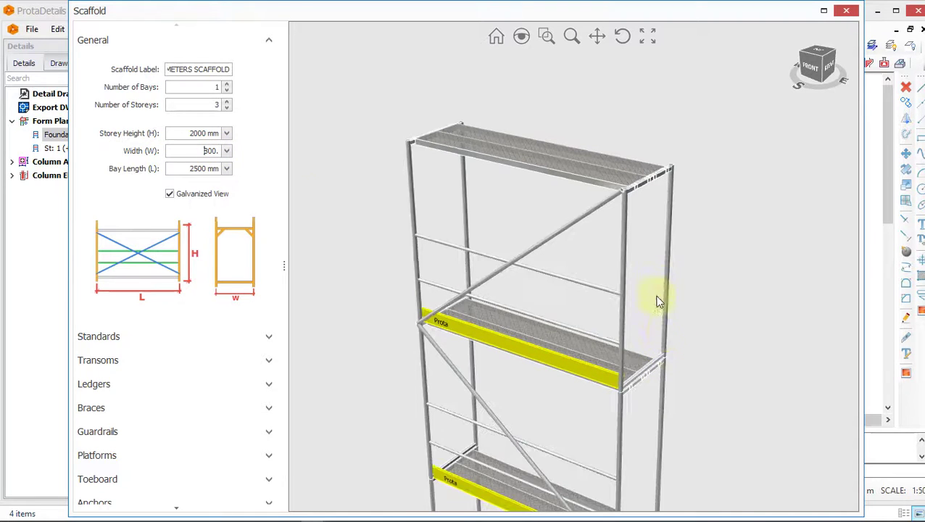
{"action": "left_click", "coordinate": [674, 362]}
{"action": "middle_click_drag", "start_coordinate": [631, 391], "coordinate": [508, 313]}
{"action": "scroll", "coordinate": [581, 336], "scroll_direction": "up", "scroll_amount": 2}
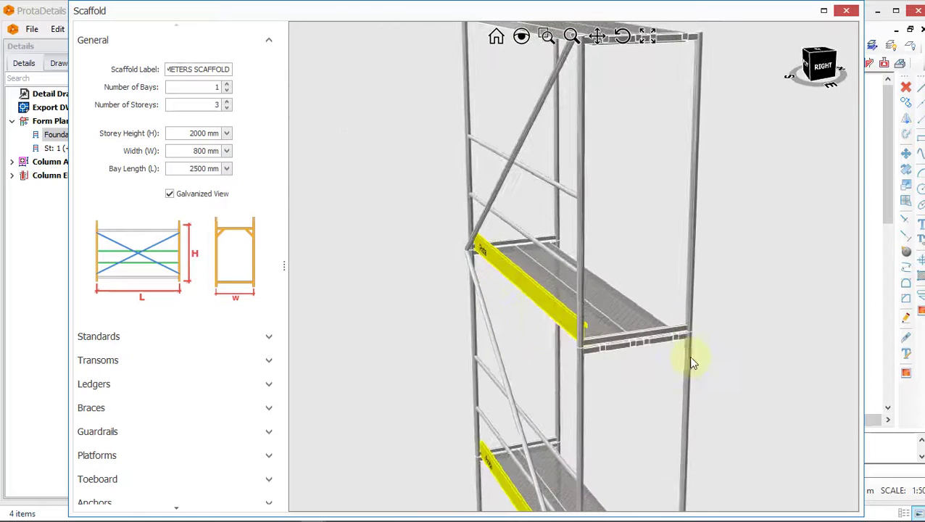
{"action": "scroll", "coordinate": [681, 351], "scroll_direction": "up", "scroll_amount": 3}
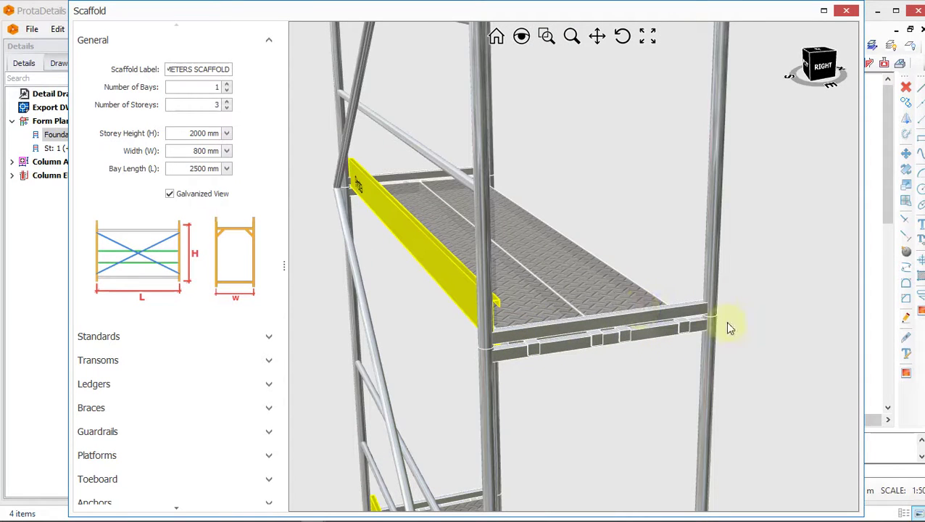
{"action": "double_click", "coordinate": [206, 151]}
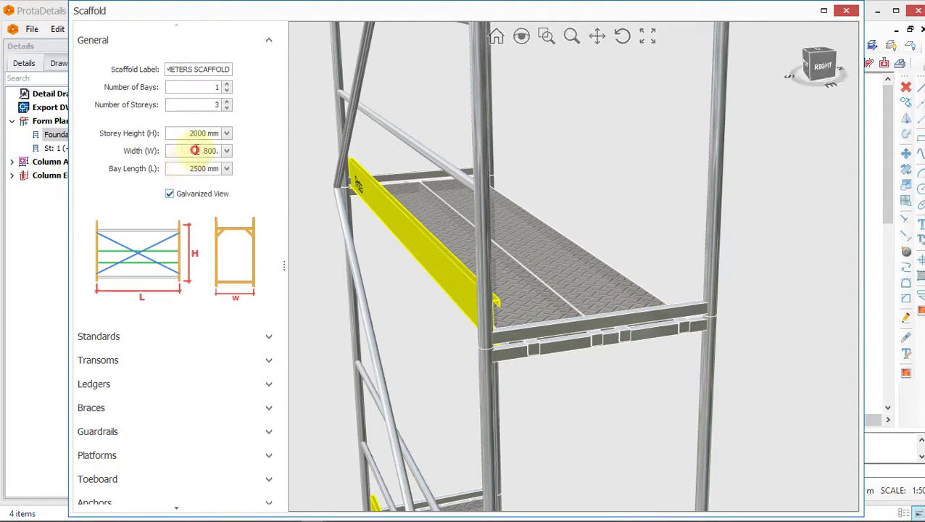
{"action": "type", "text": "850"}
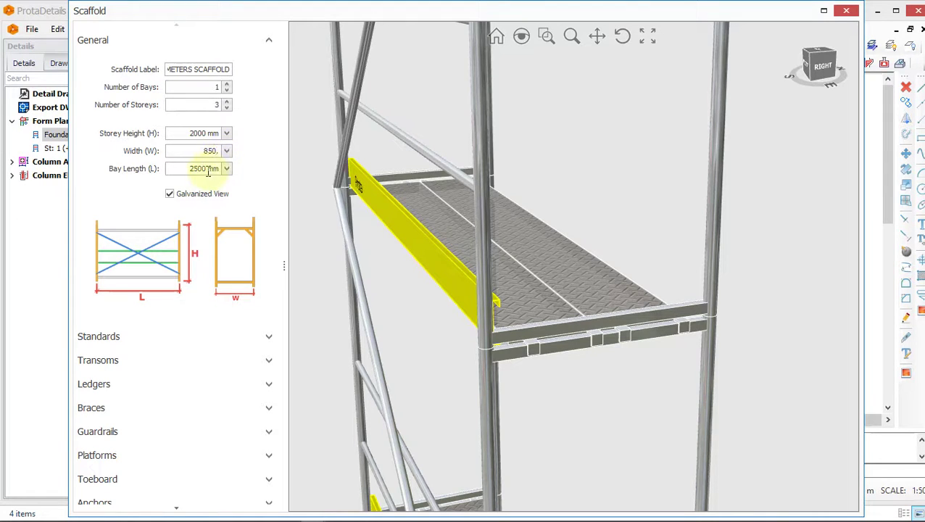
{"action": "left_click", "coordinate": [207, 166]}
{"action": "scroll", "coordinate": [636, 309], "scroll_direction": "down", "scroll_amount": 1}
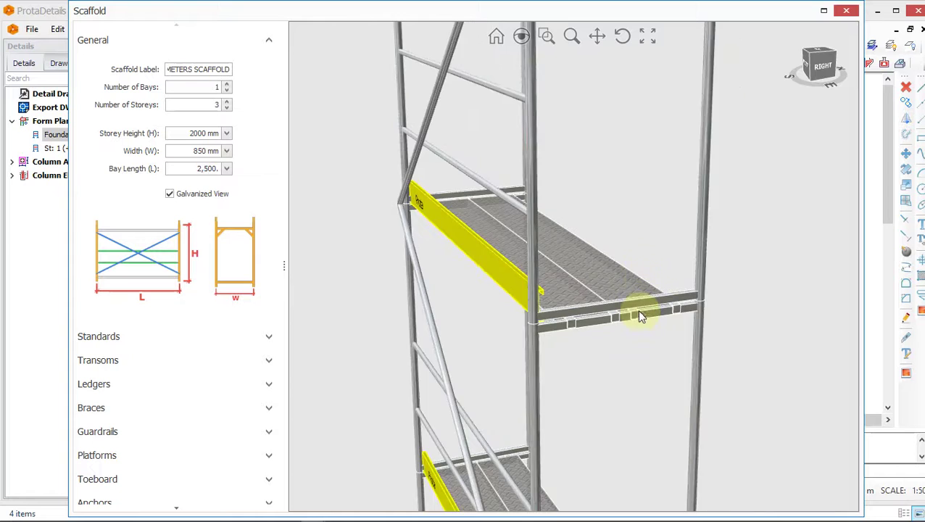
{"action": "scroll", "coordinate": [640, 309], "scroll_direction": "up", "scroll_amount": 3}
{"action": "scroll", "coordinate": [651, 310], "scroll_direction": "up", "scroll_amount": 1}
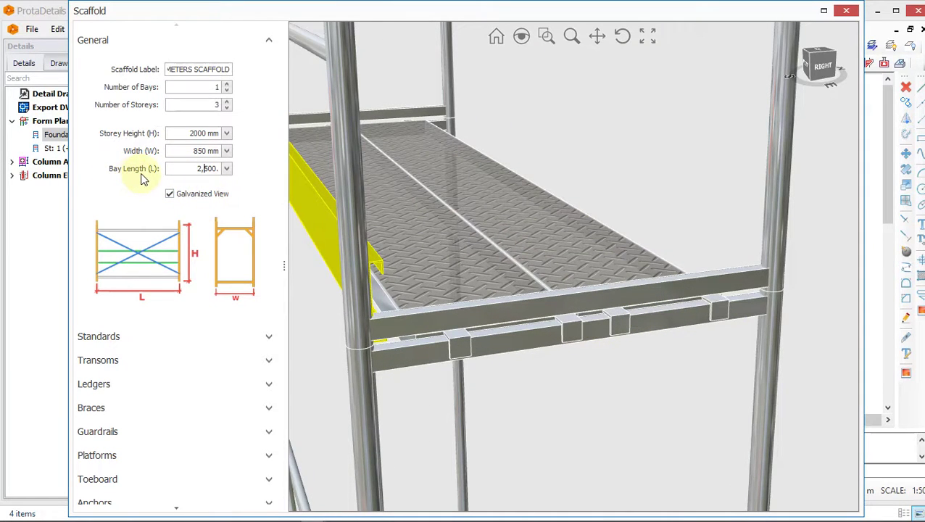
Set the scaffold's bay length to 2700 mm
{"action": "scroll", "coordinate": [491, 244], "scroll_direction": "down", "scroll_amount": 4}
{"action": "middle_click_drag", "start_coordinate": [424, 328], "coordinate": [692, 300]}
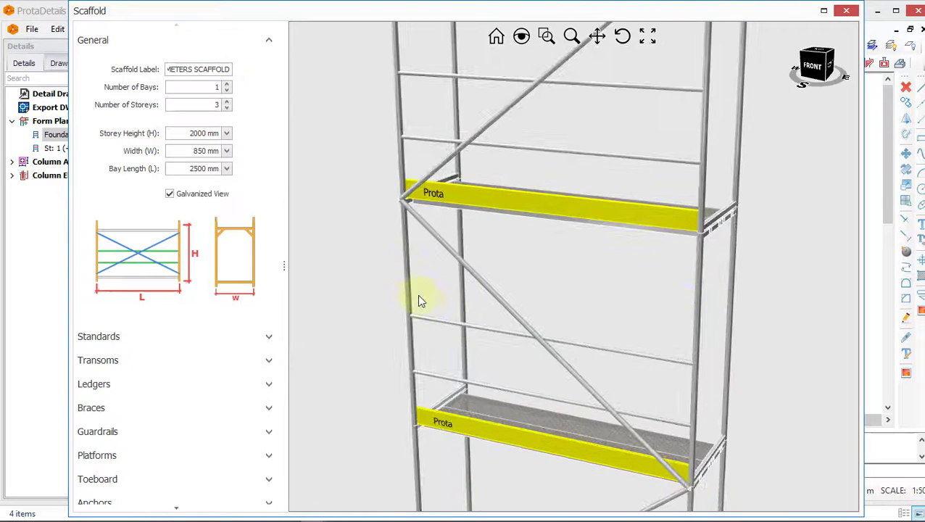
{"action": "scroll", "coordinate": [435, 293], "scroll_direction": "down", "scroll_amount": 3}
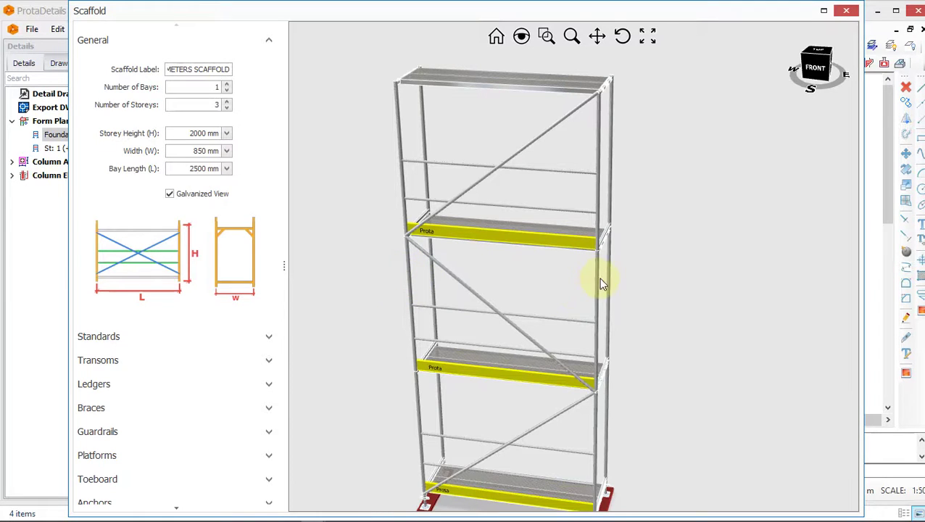
{"action": "scroll", "coordinate": [599, 283], "scroll_direction": "up", "scroll_amount": 3}
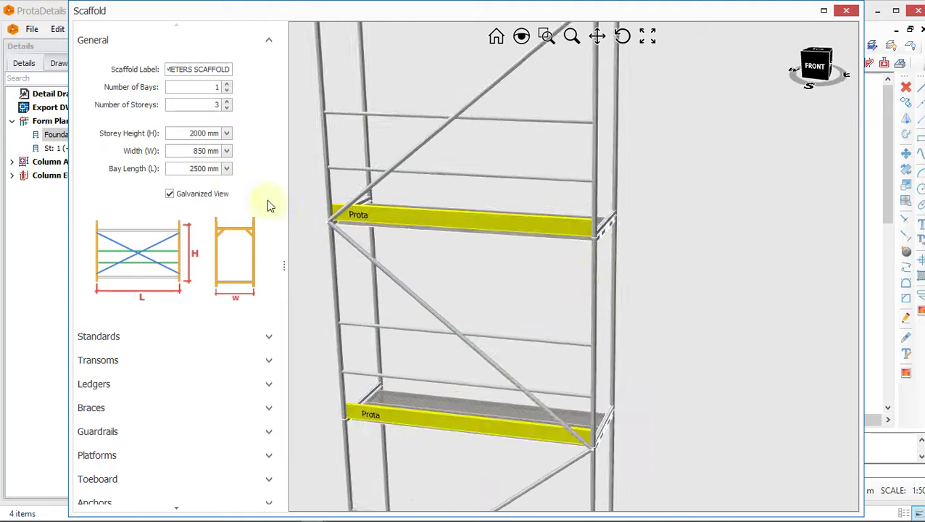
{"action": "left_click", "coordinate": [208, 168]}
{"action": "double_click", "coordinate": [217, 169]}
{"action": "type", "text": "2."}
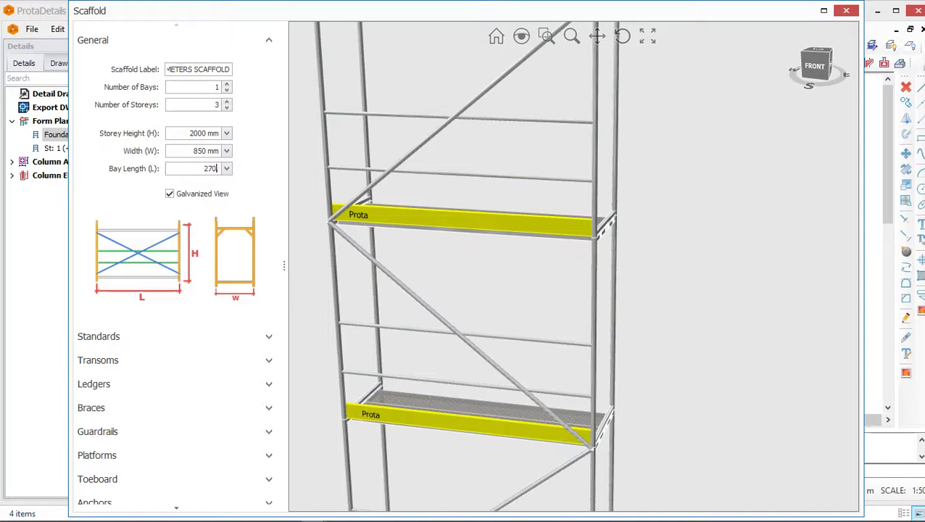
{"action": "left_click", "coordinate": [209, 153]}
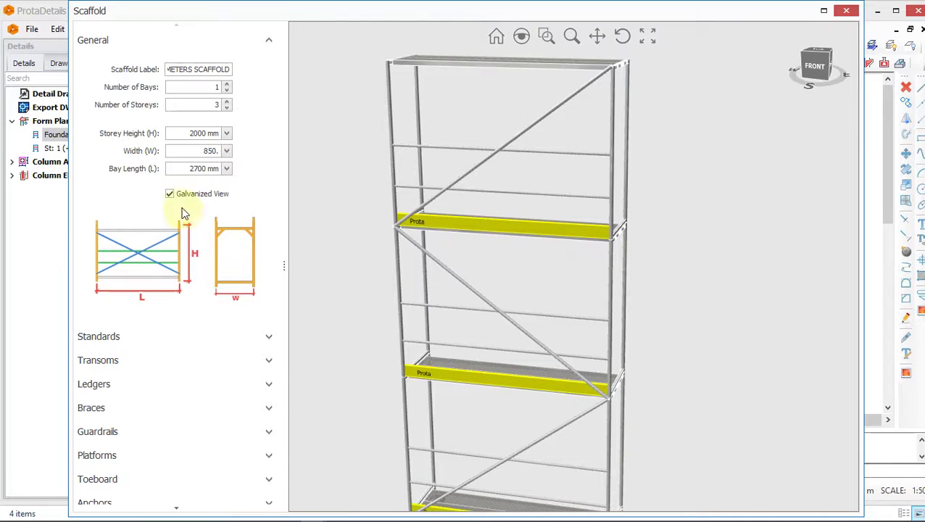
Set the profile of the scaffold's standards to P76.1x6.3 and check the vertical posts in the model
{"action": "scroll", "coordinate": [153, 281], "scroll_direction": "down", "scroll_amount": 1}
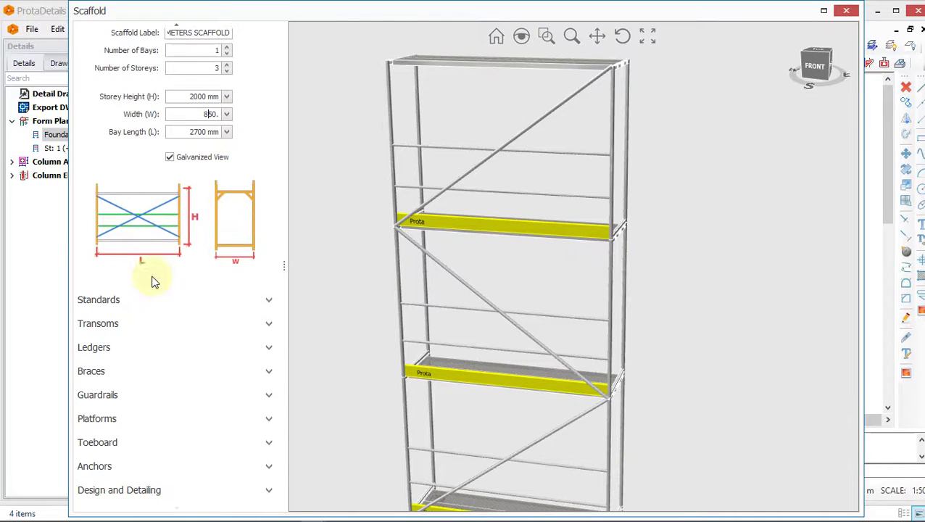
{"action": "left_click", "coordinate": [267, 302]}
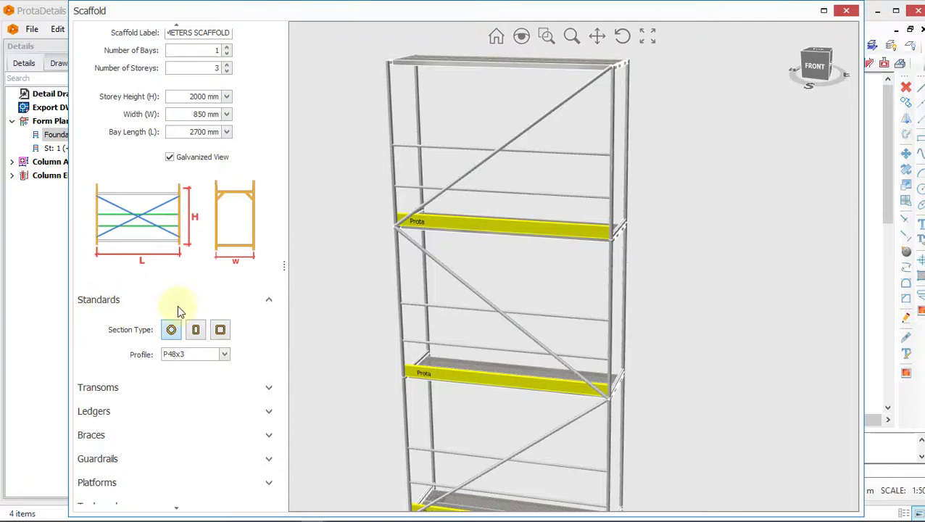
{"action": "scroll", "coordinate": [93, 305], "scroll_direction": "up", "scroll_amount": 1}
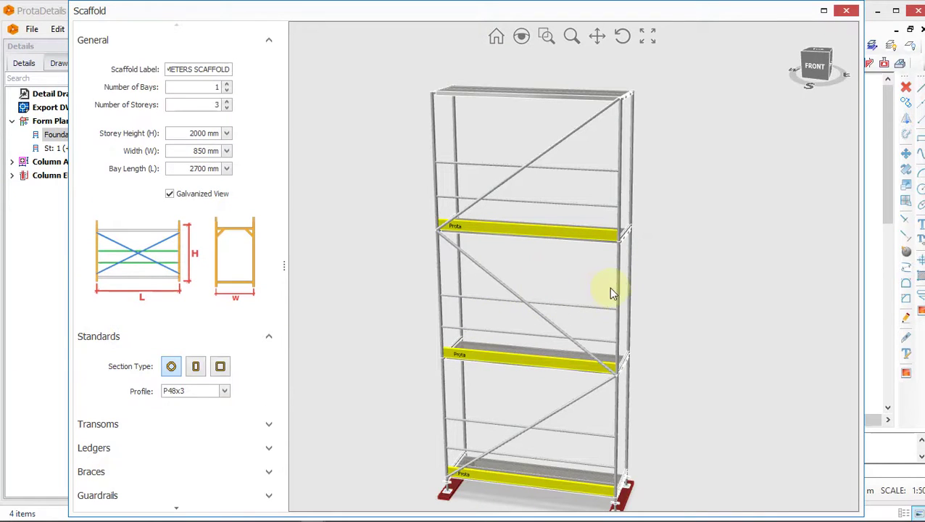
{"action": "scroll", "coordinate": [628, 311], "scroll_direction": "up", "scroll_amount": 8}
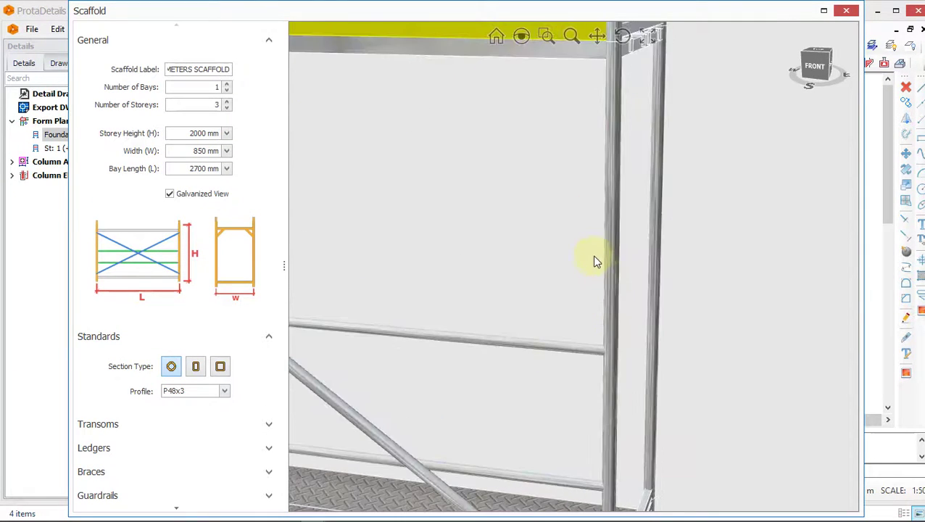
{"action": "middle_click_drag", "start_coordinate": [603, 247], "coordinate": [586, 226]}
{"action": "scroll", "coordinate": [584, 229], "scroll_direction": "up", "scroll_amount": 2}
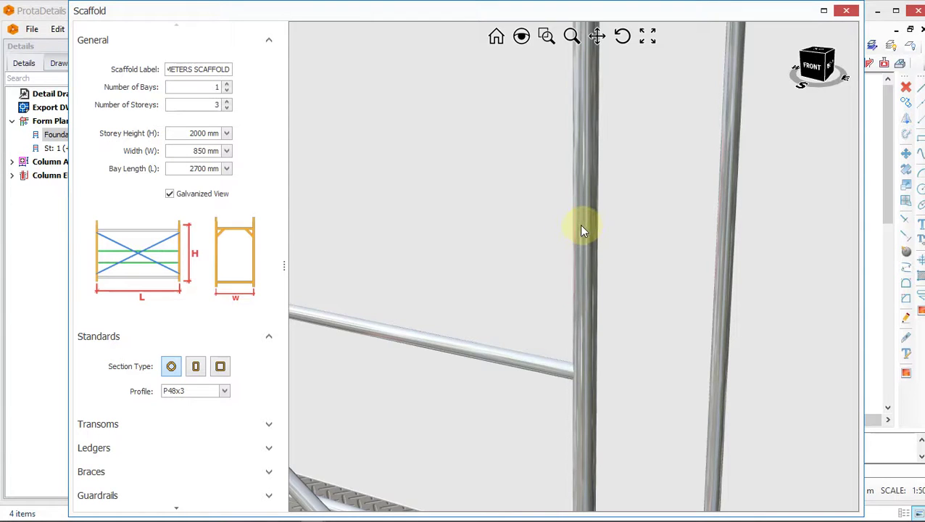
{"action": "left_click", "coordinate": [223, 392]}
{"action": "scroll", "coordinate": [194, 435], "scroll_direction": "down", "scroll_amount": 5}
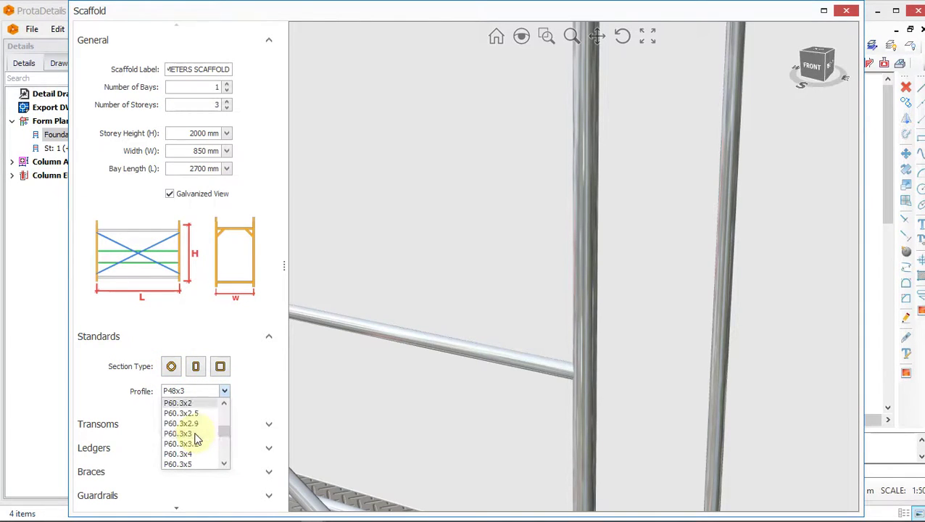
{"action": "scroll", "coordinate": [193, 438], "scroll_direction": "down", "scroll_amount": 4}
{"action": "scroll", "coordinate": [191, 441], "scroll_direction": "down", "scroll_amount": 3}
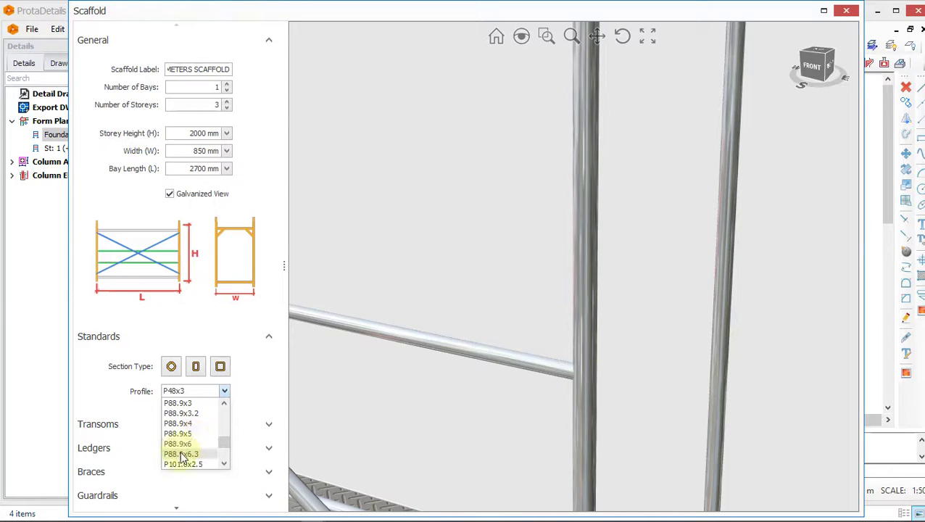
{"action": "scroll", "coordinate": [187, 433], "scroll_direction": "up", "scroll_amount": 3}
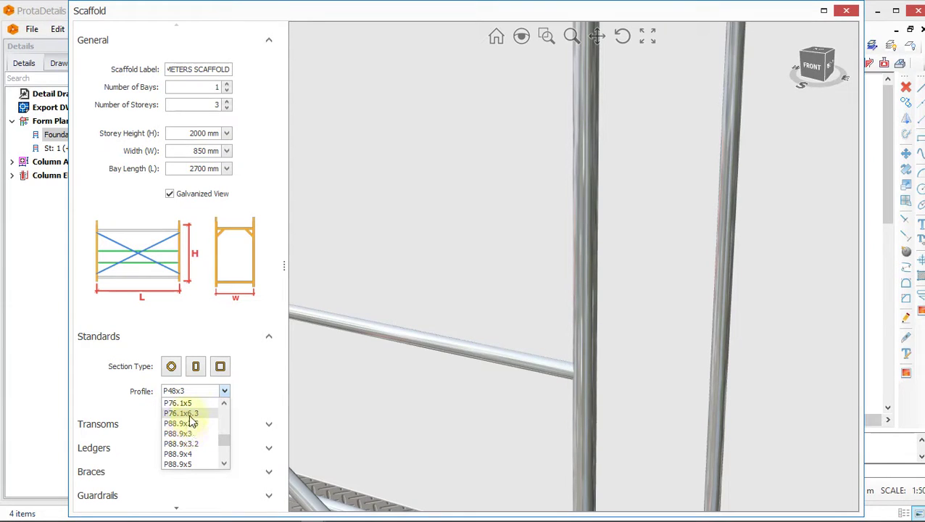
{"action": "left_click", "coordinate": [189, 416]}
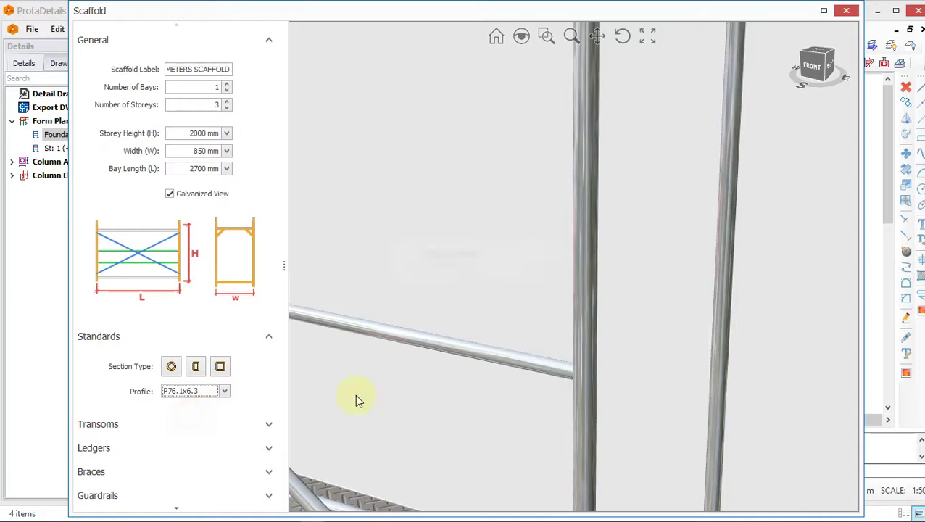
{"action": "scroll", "coordinate": [584, 330], "scroll_direction": "down", "scroll_amount": 4}
{"action": "scroll", "coordinate": [588, 289], "scroll_direction": "down", "scroll_amount": 4}
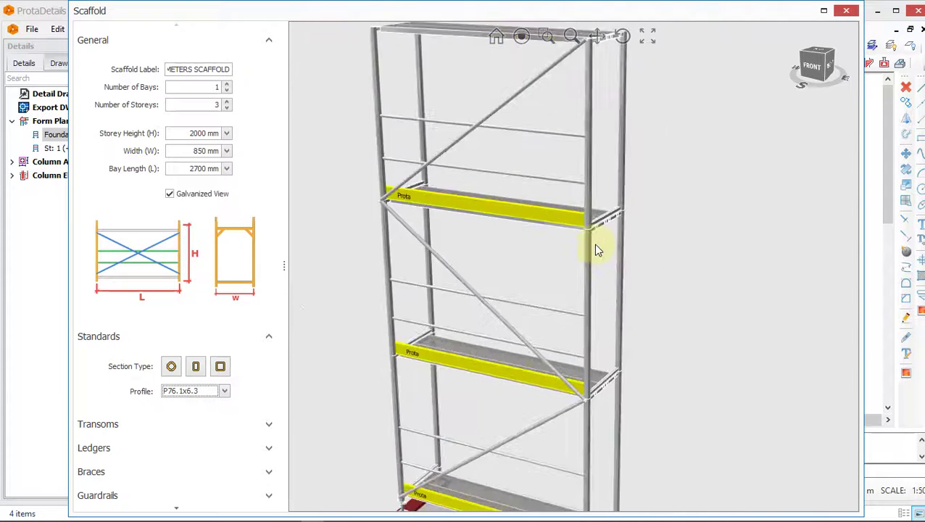
{"action": "scroll", "coordinate": [576, 247], "scroll_direction": "up", "scroll_amount": 6}
Set both the bottom offset (a1) and the top offset (a2) of the transoms to 35 mm
{"action": "scroll", "coordinate": [181, 378], "scroll_direction": "down", "scroll_amount": 2}
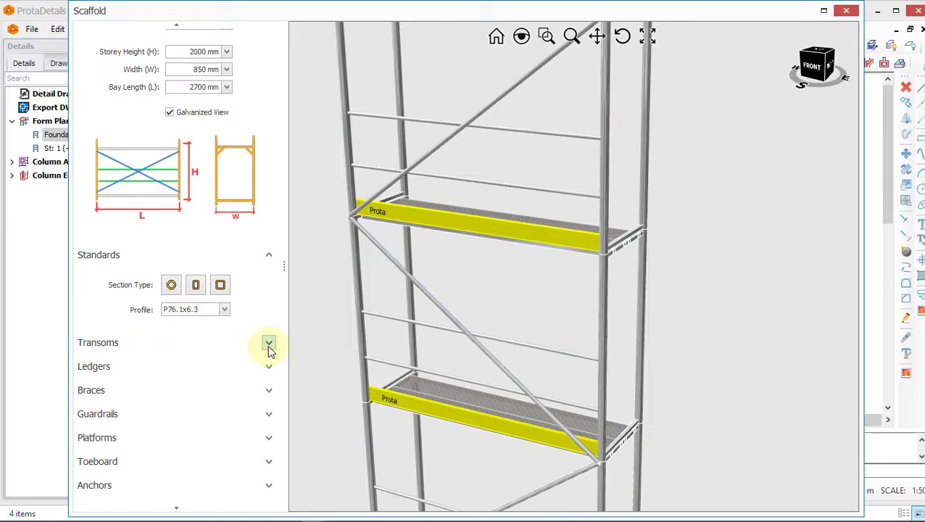
{"action": "left_click", "coordinate": [268, 342]}
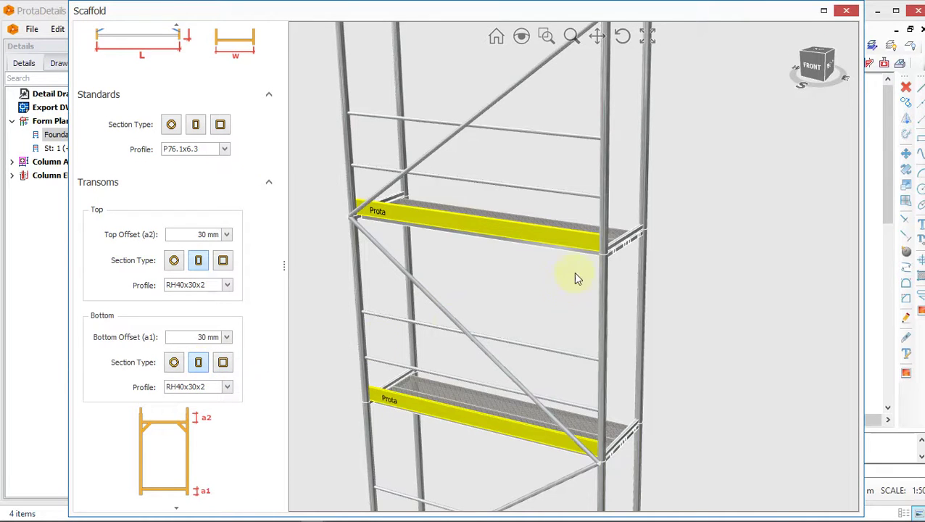
{"action": "scroll", "coordinate": [611, 253], "scroll_direction": "up", "scroll_amount": 5}
{"action": "middle_click_drag", "start_coordinate": [613, 255], "coordinate": [613, 266]}
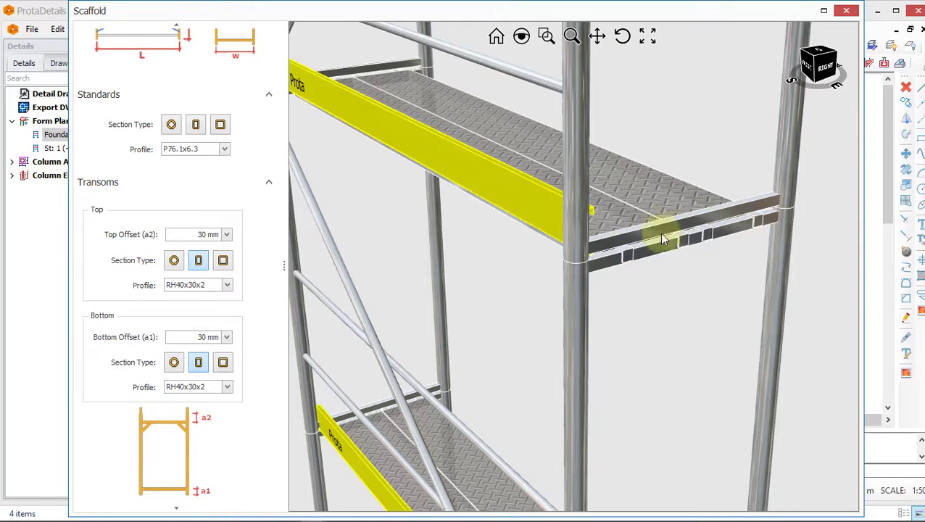
{"action": "middle_click_drag", "start_coordinate": [652, 239], "coordinate": [632, 242]}
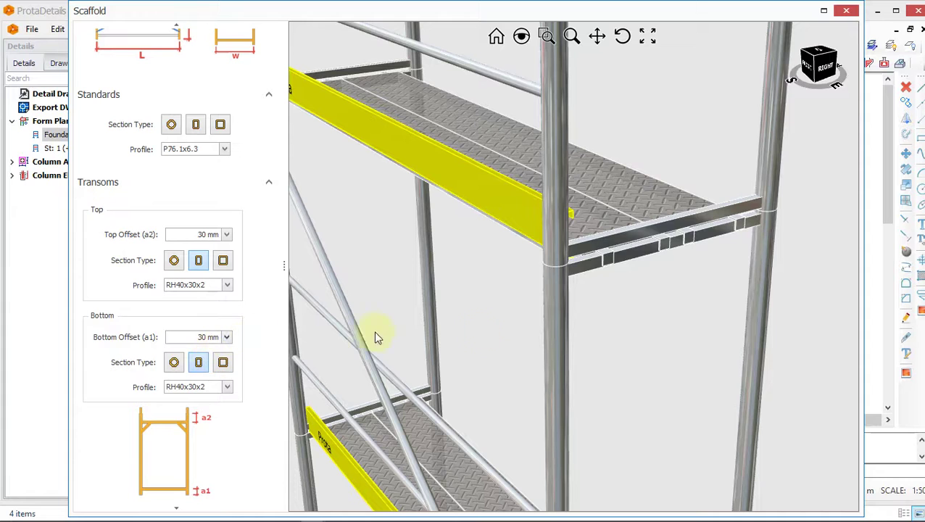
{"action": "scroll", "coordinate": [636, 251], "scroll_direction": "up", "scroll_amount": 5}
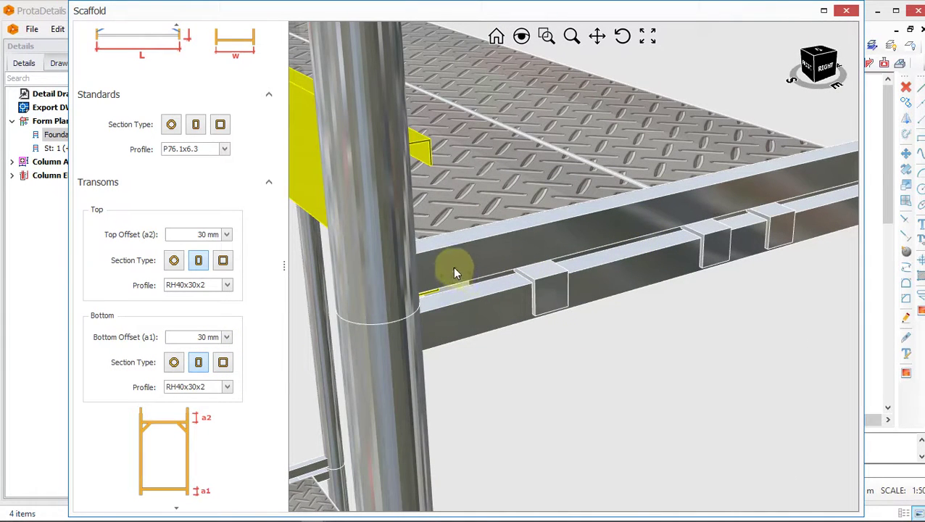
{"action": "left_click", "coordinate": [208, 336]}
{"action": "type", "text": "15"}
{"action": "type", "text": "."}
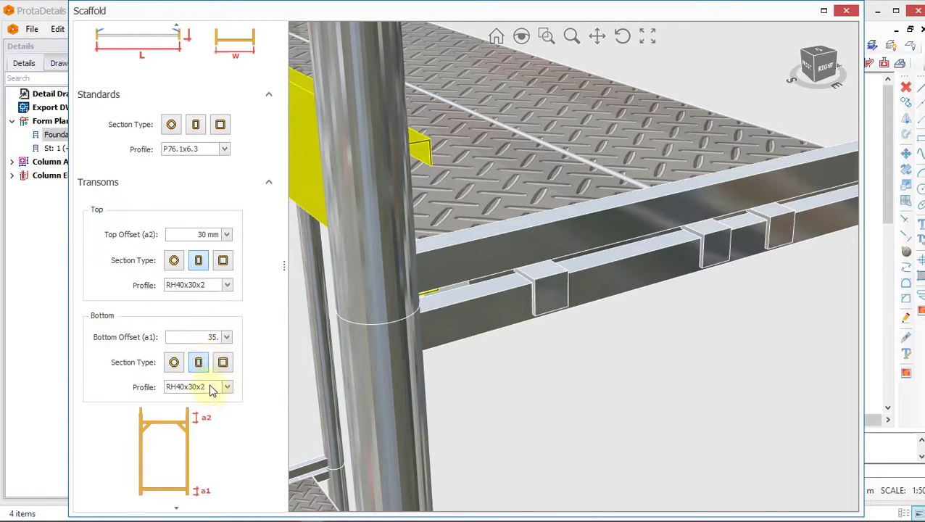
{"action": "left_click", "coordinate": [210, 233]}
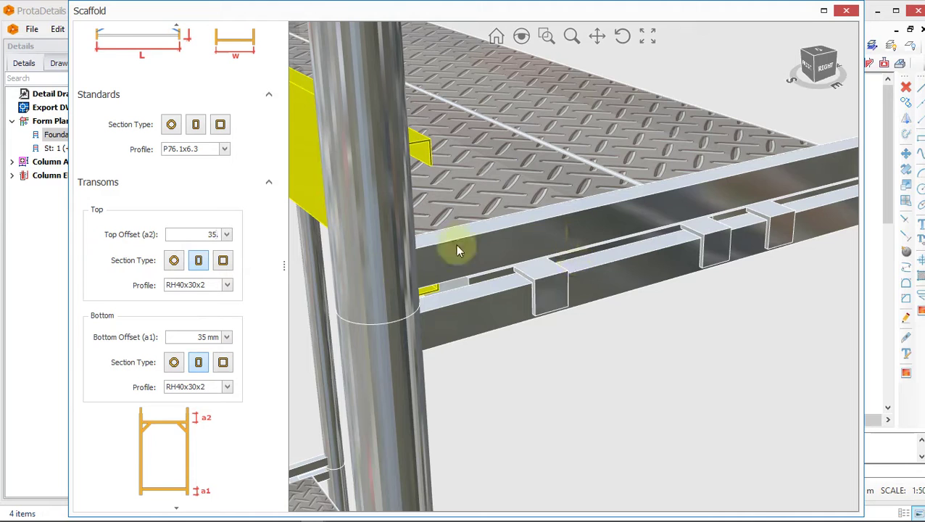
{"action": "left_click", "coordinate": [209, 334]}
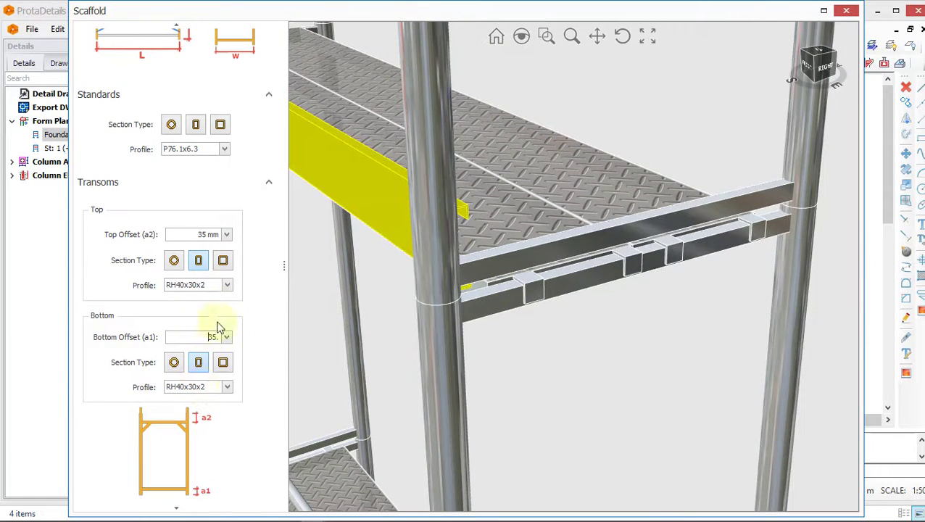
Change both the top and the bottom transom profiles to RH40x30x3 and close the transom settings
{"action": "left_click", "coordinate": [228, 285]}
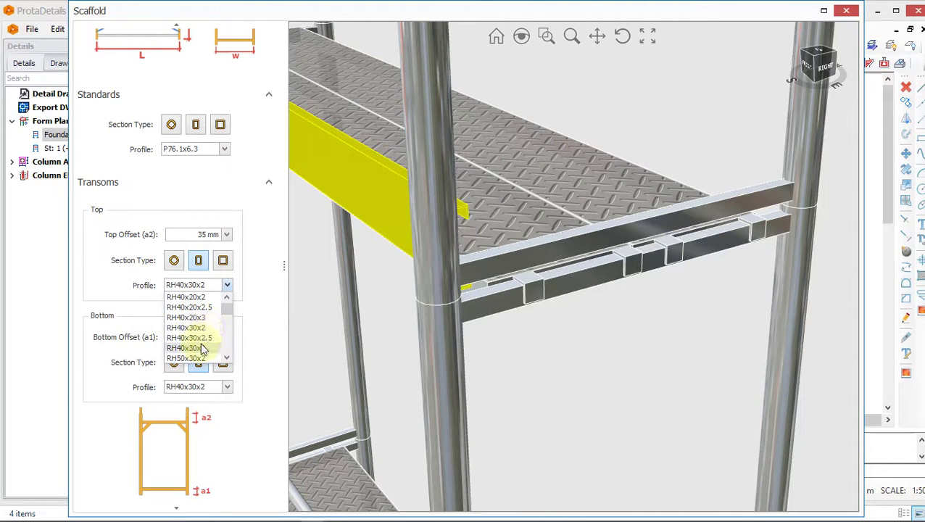
{"action": "scroll", "coordinate": [187, 332], "scroll_direction": "down", "scroll_amount": 1}
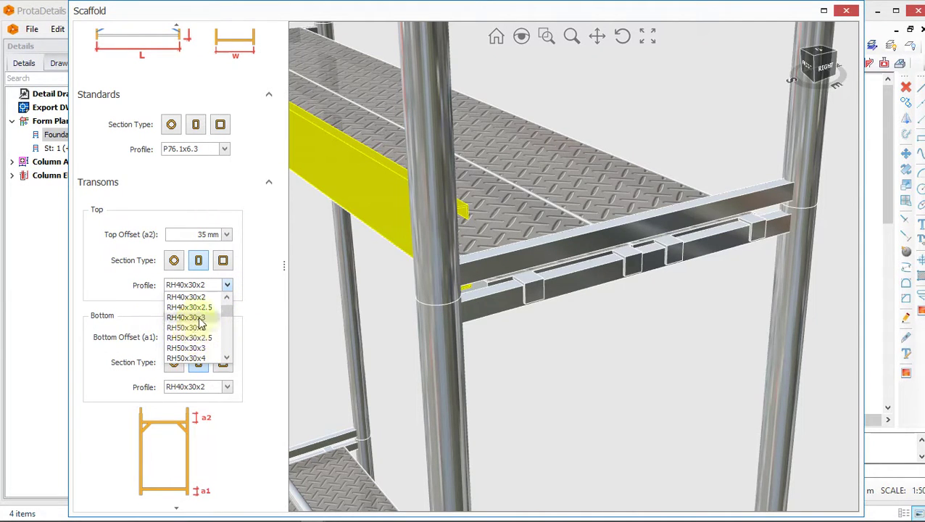
{"action": "left_click", "coordinate": [199, 318]}
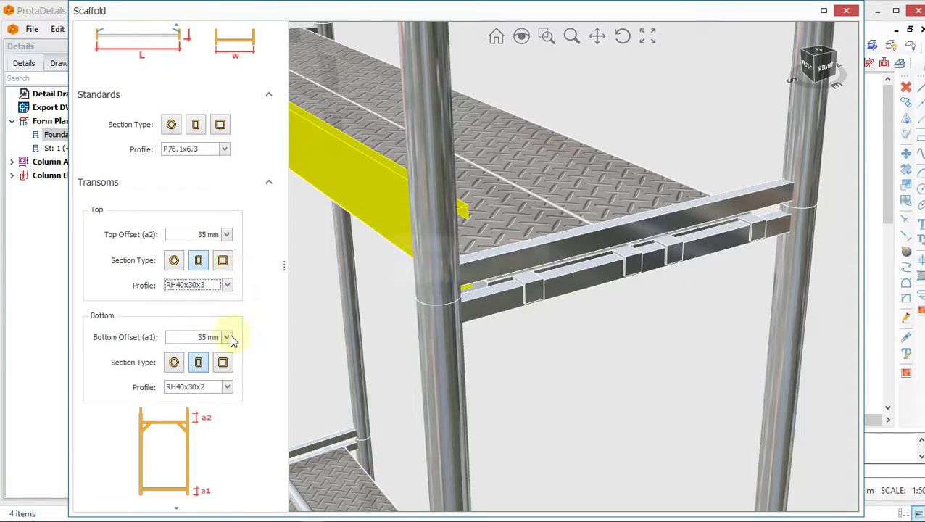
{"action": "left_click", "coordinate": [229, 388]}
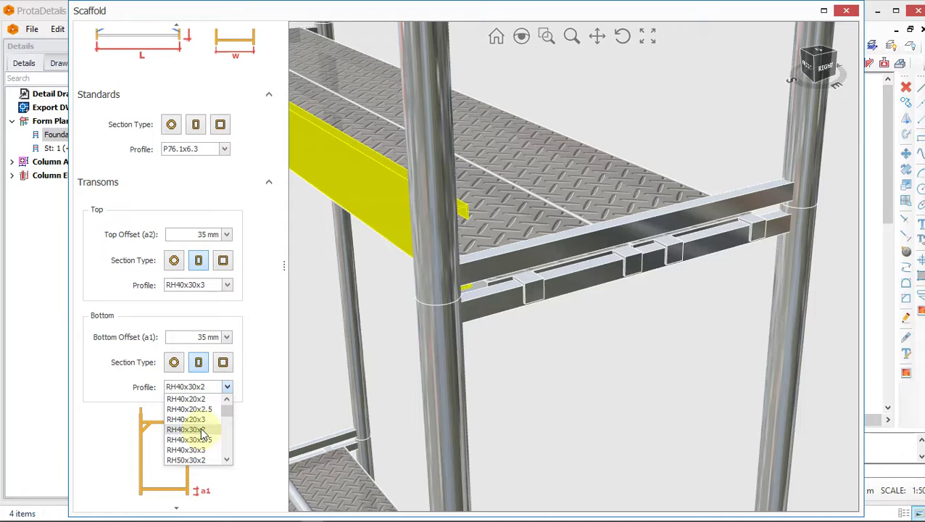
{"action": "left_click", "coordinate": [204, 419]}
{"action": "left_click", "coordinate": [222, 387]}
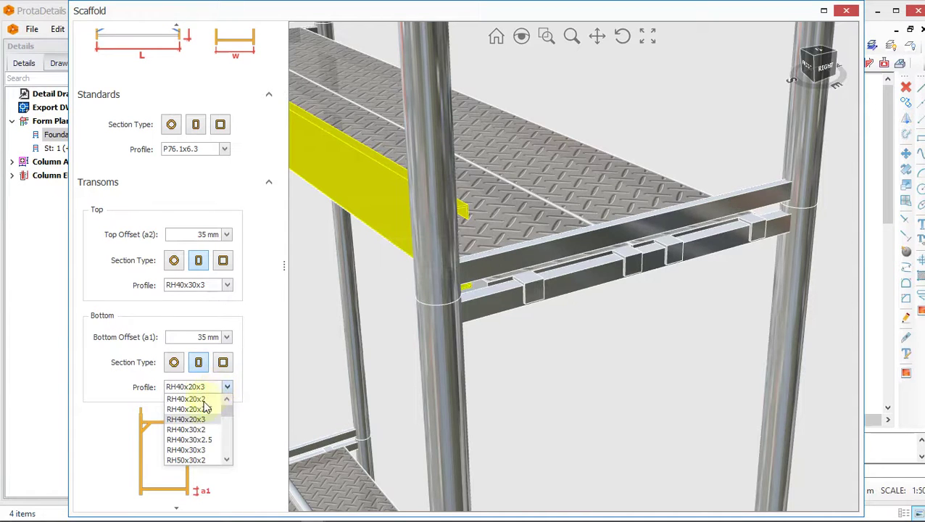
{"action": "left_click", "coordinate": [194, 450]}
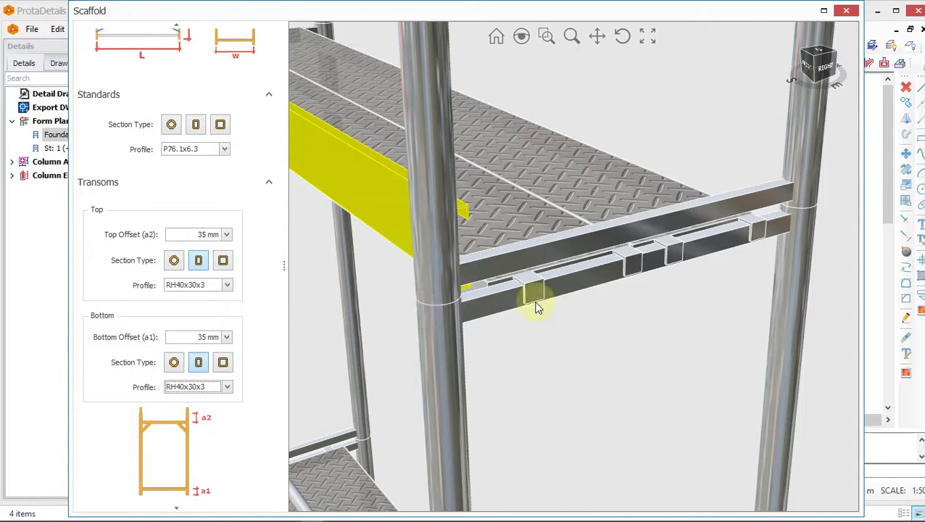
{"action": "scroll", "coordinate": [550, 295], "scroll_direction": "down", "scroll_amount": 2}
{"action": "scroll", "coordinate": [224, 353], "scroll_direction": "down", "scroll_amount": 2}
{"action": "scroll", "coordinate": [225, 304], "scroll_direction": "up", "scroll_amount": 2}
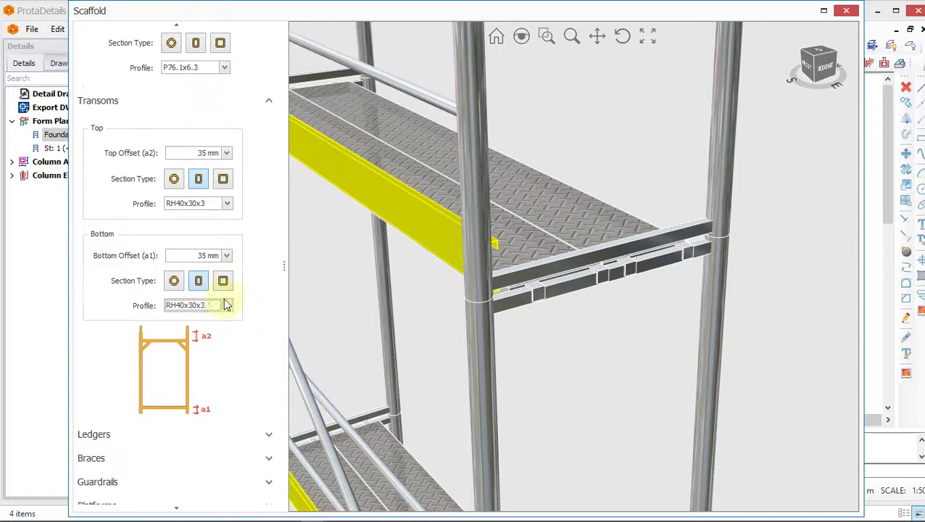
{"action": "left_click", "coordinate": [268, 103]}
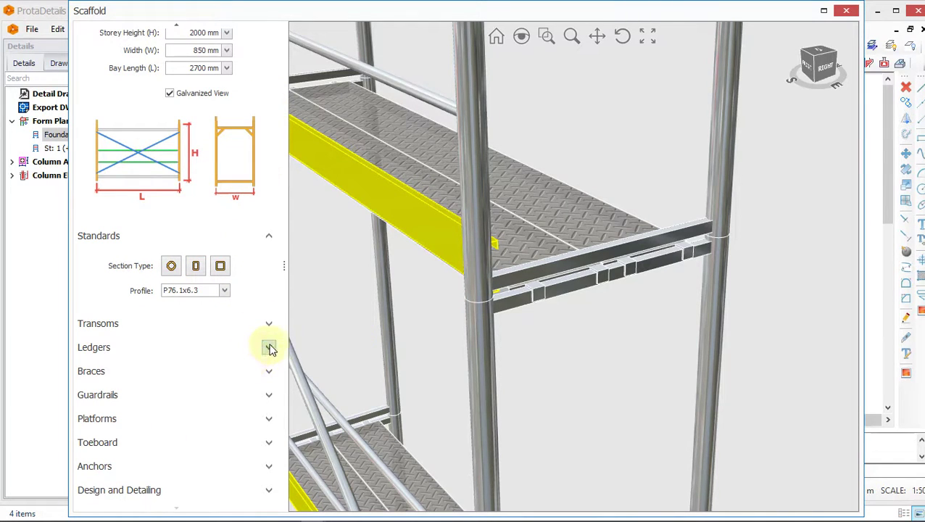
Inspect the open side of the platforms in the model and enable ledgers for the scaffold
{"action": "left_click_drag", "start_coordinate": [621, 302], "coordinate": [417, 371]}
{"action": "scroll", "coordinate": [415, 371], "scroll_direction": "down", "scroll_amount": 4}
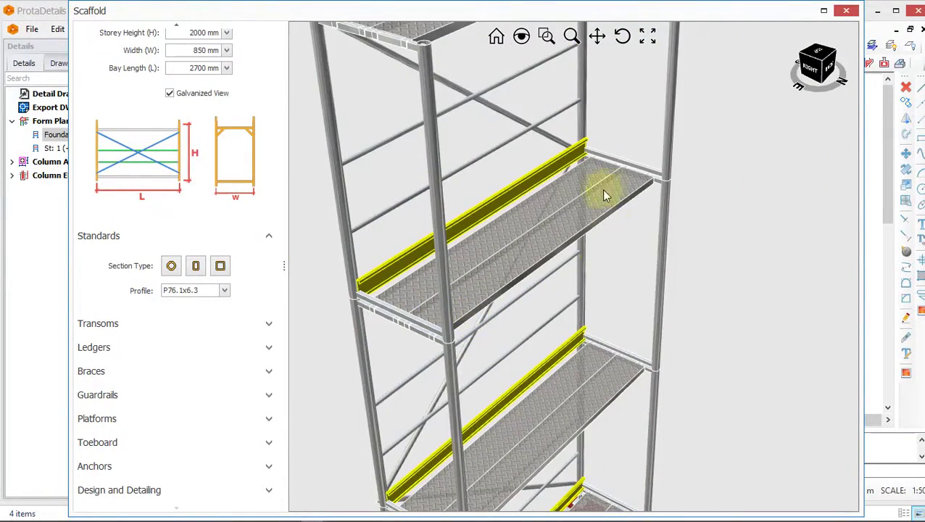
{"action": "scroll", "coordinate": [658, 197], "scroll_direction": "up", "scroll_amount": 2}
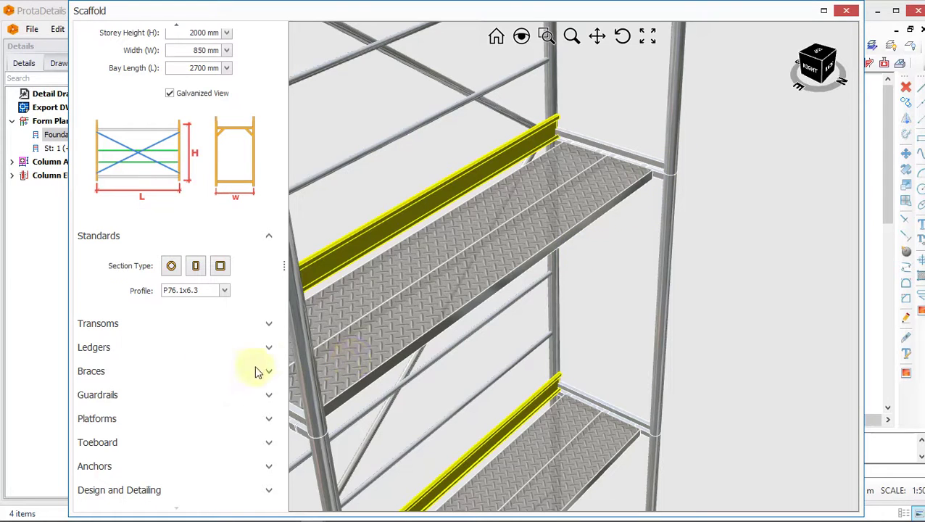
{"action": "left_click", "coordinate": [268, 347]}
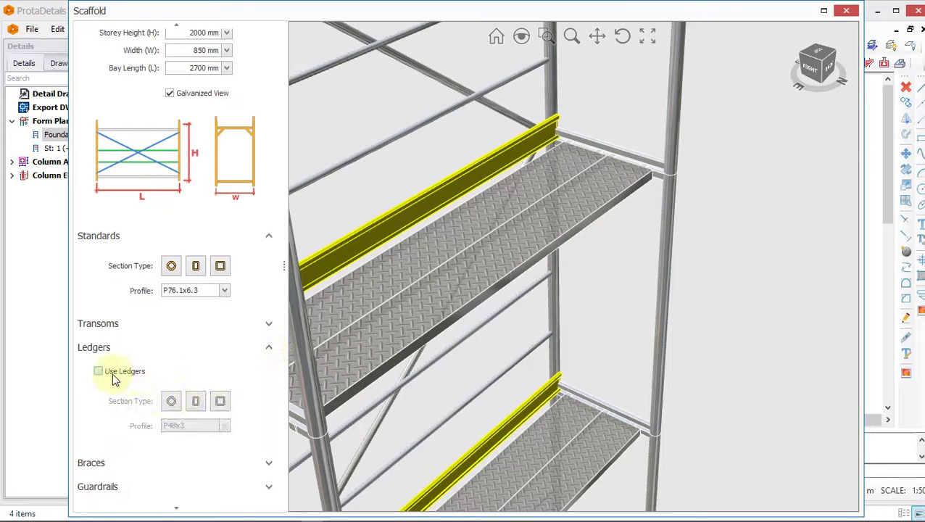
{"action": "left_click", "coordinate": [98, 373]}
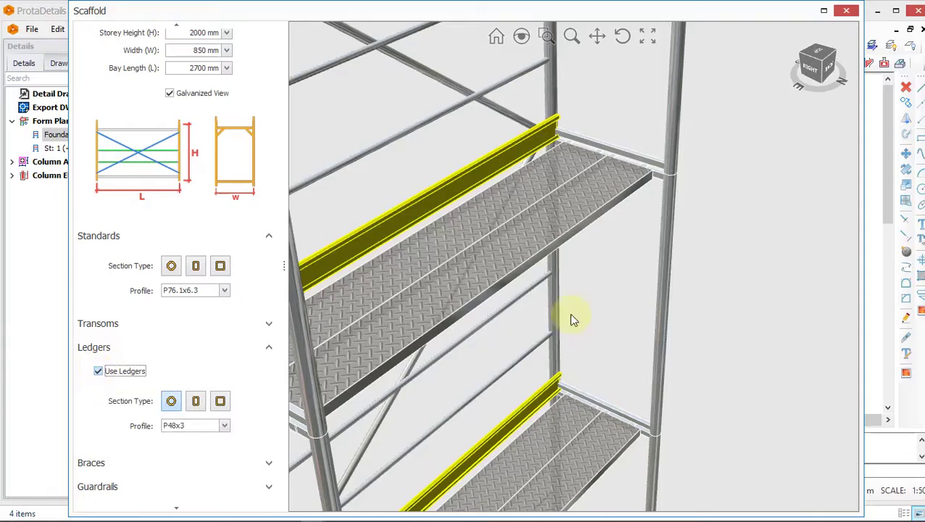
Examine the ledgers under the platform edges and their connections to the standards from both sides of the scaffold
{"action": "scroll", "coordinate": [681, 192], "scroll_direction": "down", "scroll_amount": 2}
{"action": "scroll", "coordinate": [484, 326], "scroll_direction": "up", "scroll_amount": 4}
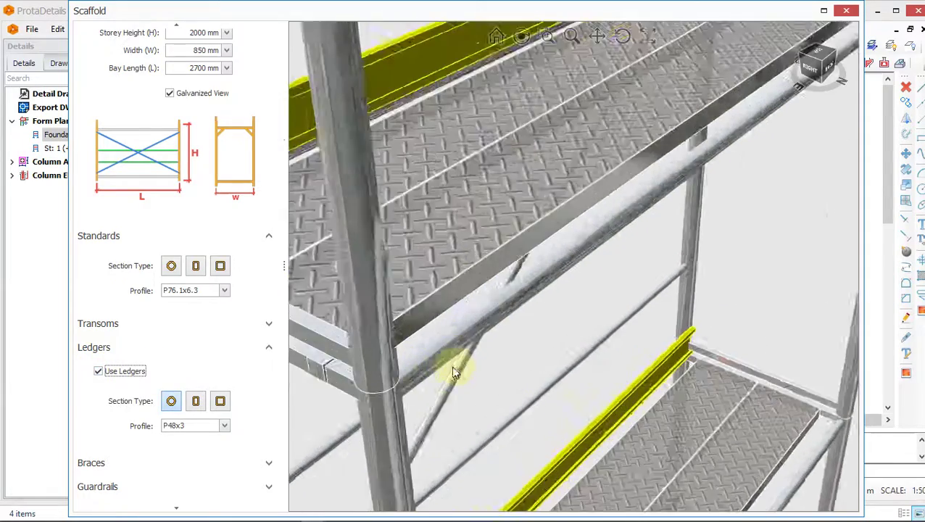
{"action": "scroll", "coordinate": [430, 365], "scroll_direction": "down", "scroll_amount": 3}
{"action": "middle_click_drag", "start_coordinate": [439, 362], "coordinate": [558, 349]}
{"action": "scroll", "coordinate": [555, 348], "scroll_direction": "down", "scroll_amount": 4}
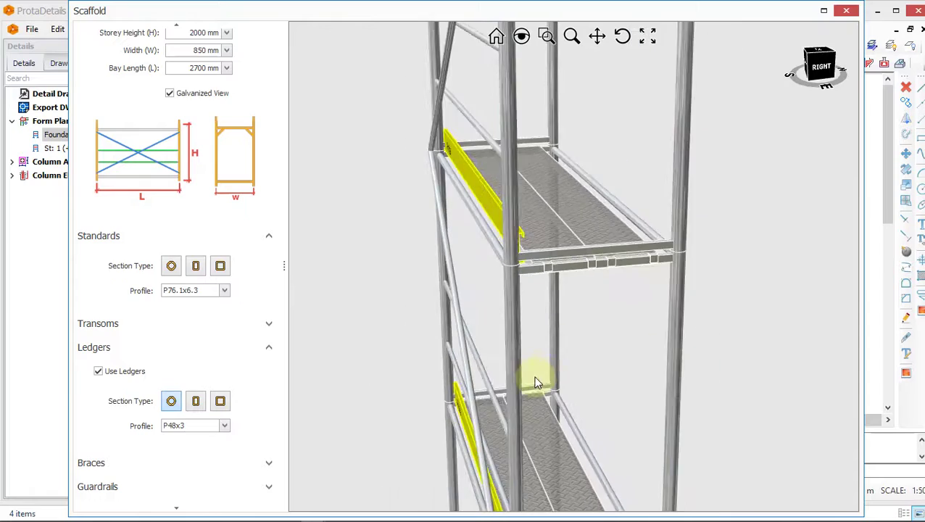
{"action": "scroll", "coordinate": [632, 297], "scroll_direction": "up", "scroll_amount": 6}
{"action": "middle_click_drag", "start_coordinate": [633, 307], "coordinate": [599, 272]}
{"action": "scroll", "coordinate": [579, 329], "scroll_direction": "up", "scroll_amount": 2}
{"action": "scroll", "coordinate": [422, 344], "scroll_direction": "down", "scroll_amount": 3}
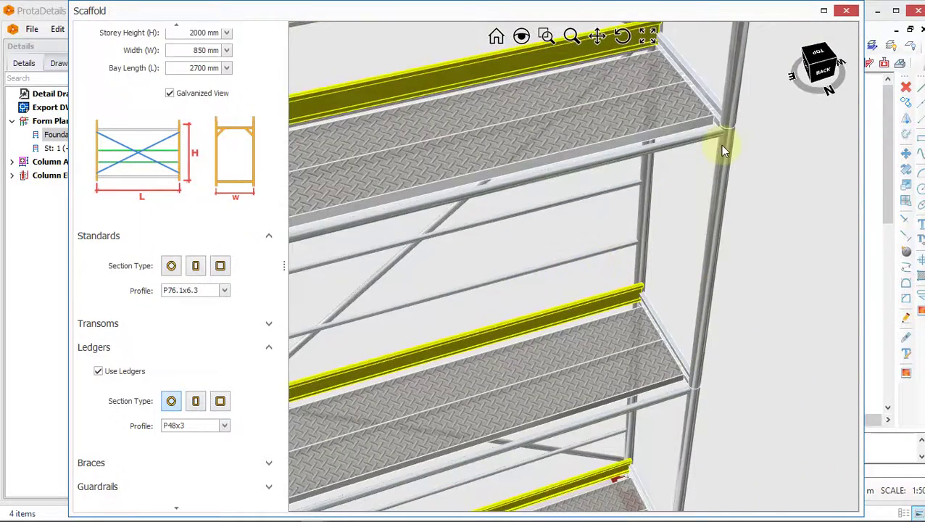
{"action": "scroll", "coordinate": [722, 145], "scroll_direction": "up", "scroll_amount": 5}
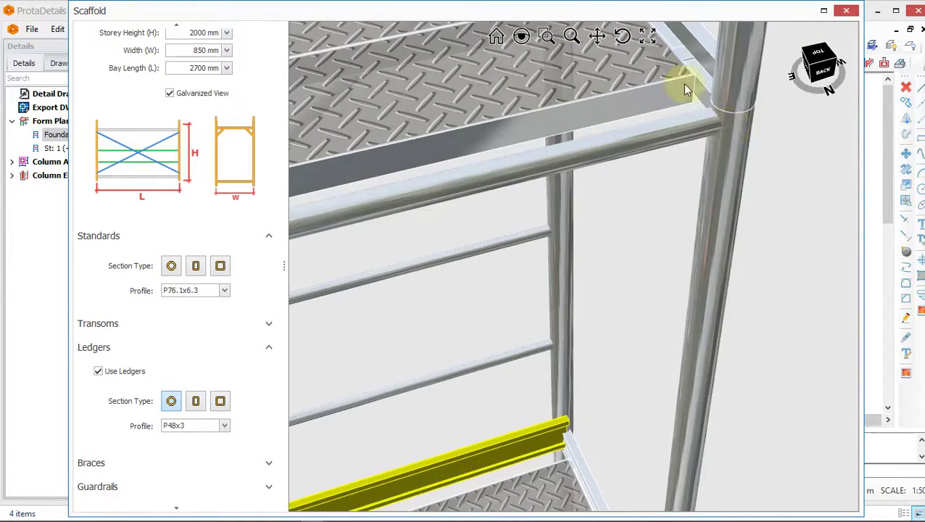
Switch the ledgers off and back on to compare the scaffold without and with them
{"action": "left_click", "coordinate": [98, 371]}
{"action": "scroll", "coordinate": [648, 168], "scroll_direction": "down", "scroll_amount": 4}
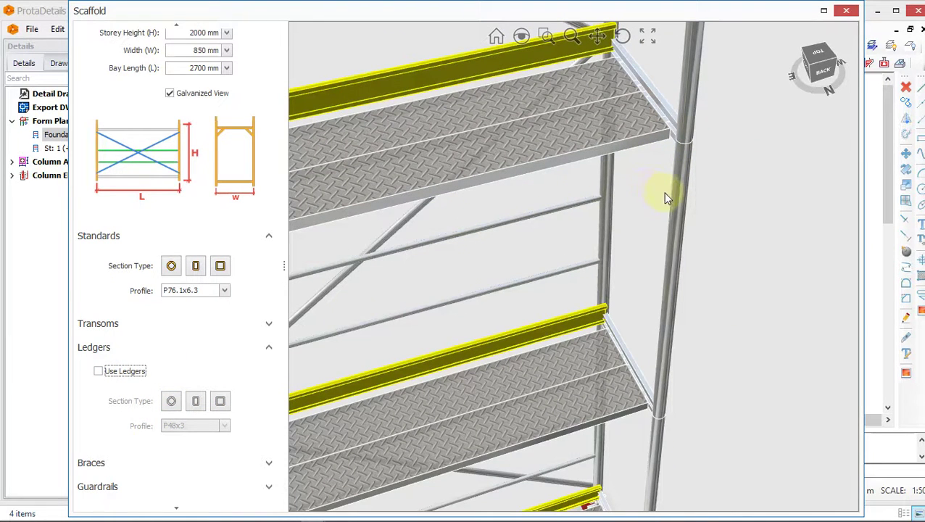
{"action": "left_click", "coordinate": [99, 371]}
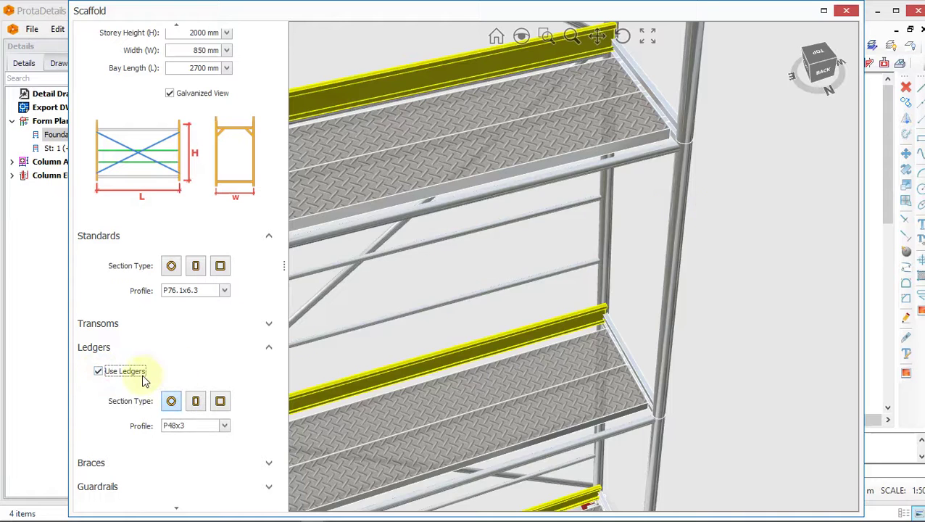
Set the ledger profile to P48.3x4, check the ledgers in the model and close the ledger settings
{"action": "left_click", "coordinate": [194, 428]}
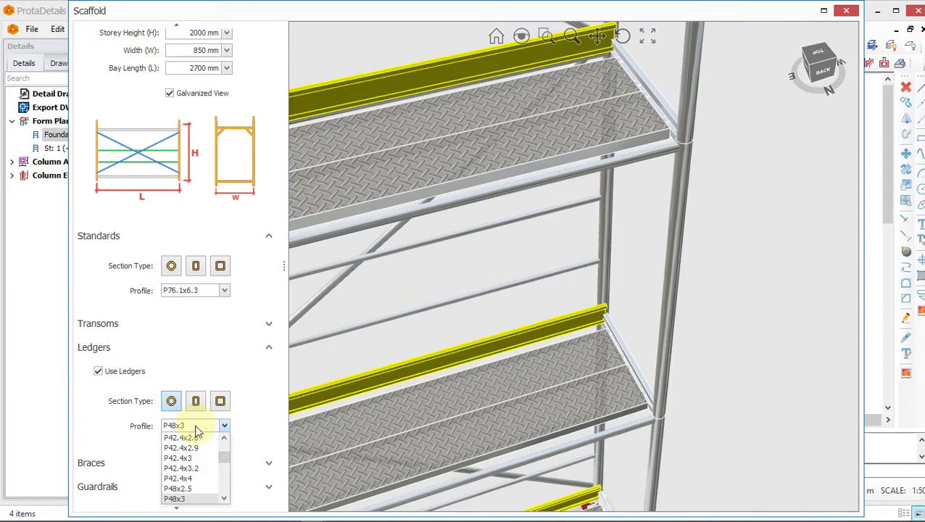
{"action": "scroll", "coordinate": [194, 464], "scroll_direction": "down", "scroll_amount": 3}
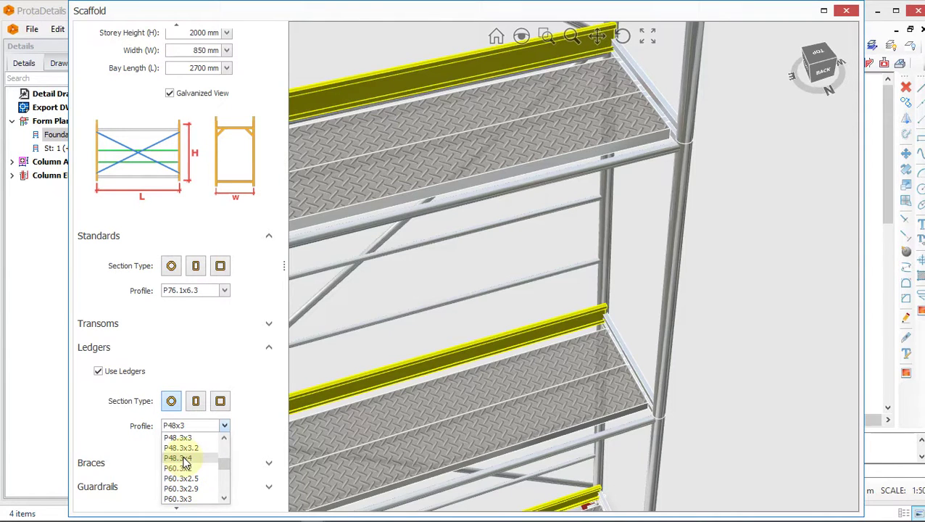
{"action": "left_click", "coordinate": [184, 459]}
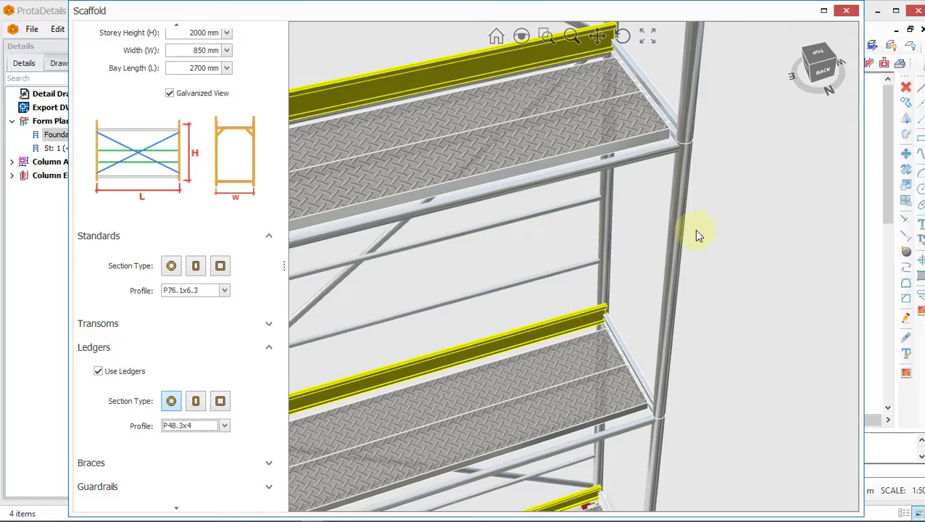
{"action": "scroll", "coordinate": [619, 243], "scroll_direction": "down", "scroll_amount": 3}
{"action": "middle_click_drag", "start_coordinate": [579, 250], "coordinate": [689, 166]}
{"action": "scroll", "coordinate": [508, 283], "scroll_direction": "down", "scroll_amount": 1}
{"action": "middle_click_drag", "start_coordinate": [482, 291], "coordinate": [560, 277]}
{"action": "scroll", "coordinate": [559, 277], "scroll_direction": "down", "scroll_amount": 3}
{"action": "scroll", "coordinate": [527, 266], "scroll_direction": "up", "scroll_amount": 2}
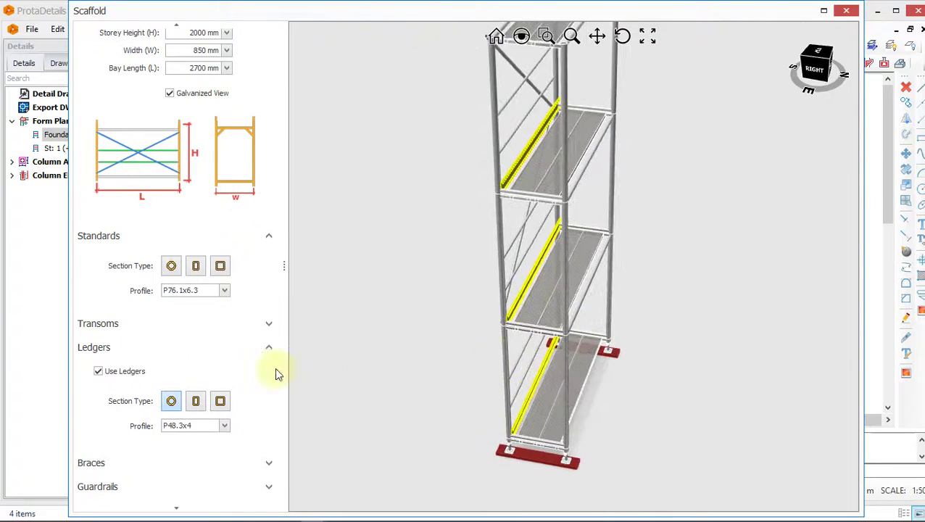
{"action": "left_click", "coordinate": [267, 347]}
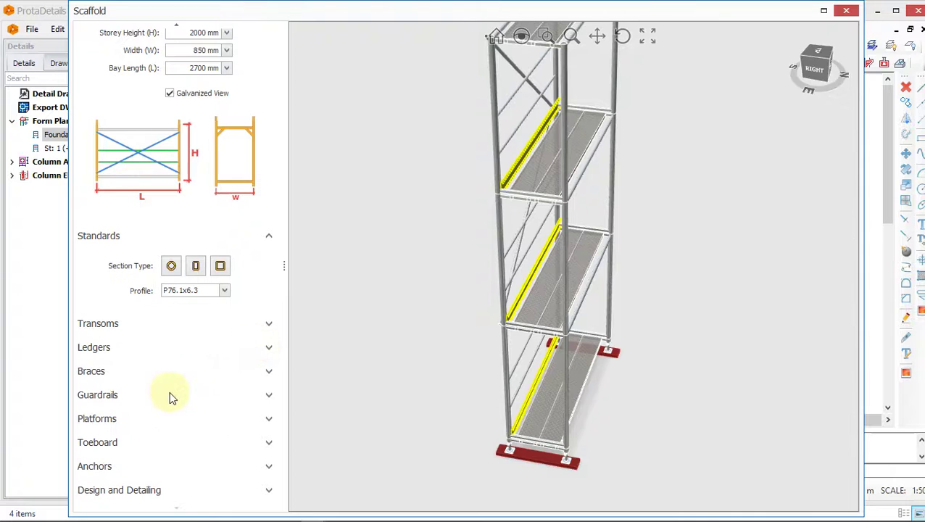
Change the brace style to Double and check the crossed braces on the scaffold's toeboard side
{"action": "middle_click_drag", "start_coordinate": [522, 305], "coordinate": [512, 268]}
{"action": "scroll", "coordinate": [577, 335], "scroll_direction": "up", "scroll_amount": 3}
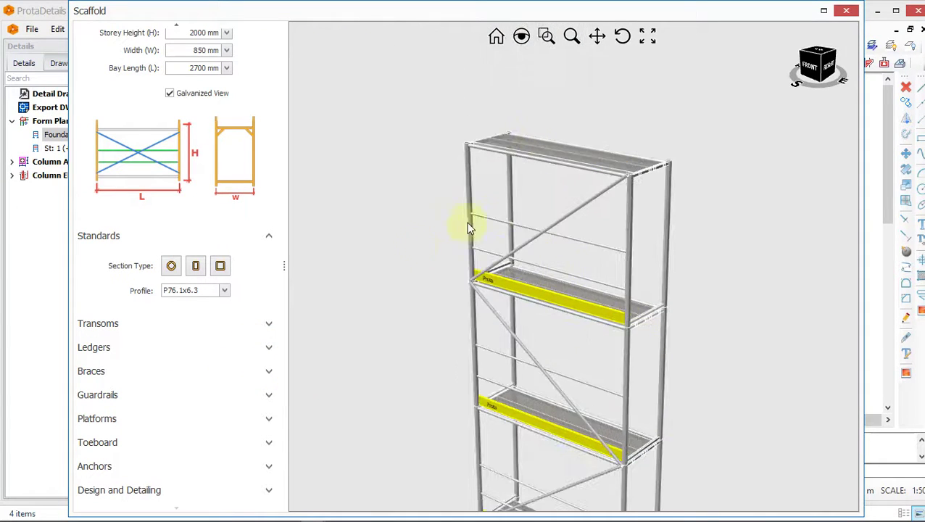
{"action": "middle_click_drag", "start_coordinate": [631, 305], "coordinate": [569, 179], "text": "ctrl"}
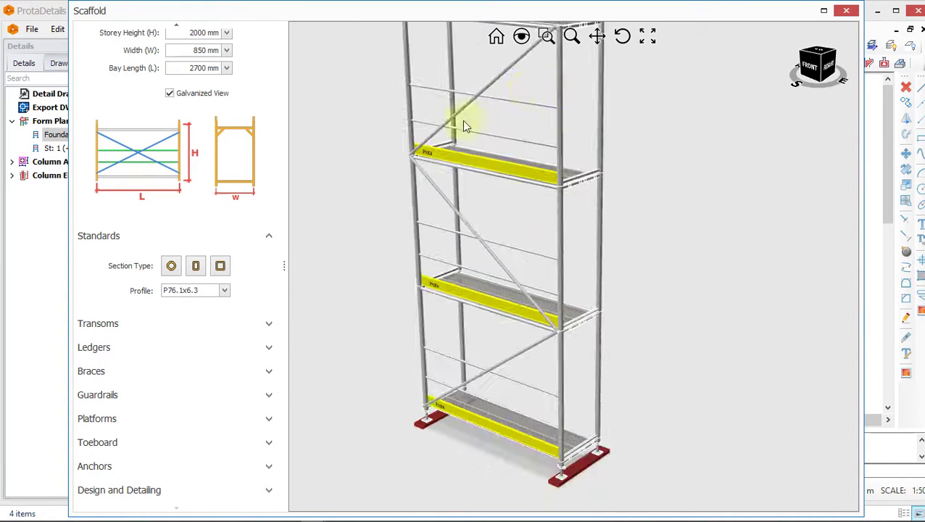
{"action": "left_click", "coordinate": [267, 371]}
{"action": "left_click", "coordinate": [229, 397]}
{"action": "left_click", "coordinate": [231, 408]}
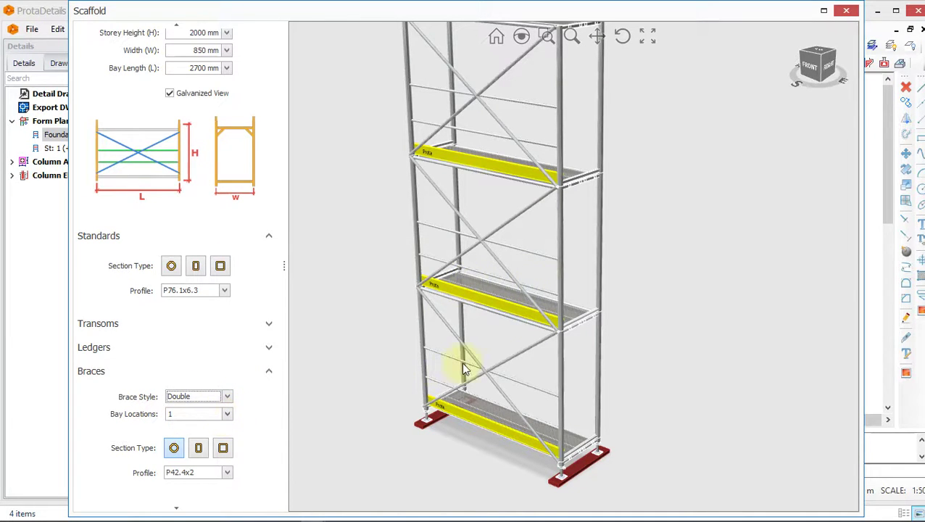
{"action": "left_click_drag", "start_coordinate": [460, 362], "coordinate": [437, 362]}
{"action": "scroll", "coordinate": [188, 419], "scroll_direction": "up", "scroll_amount": 2}
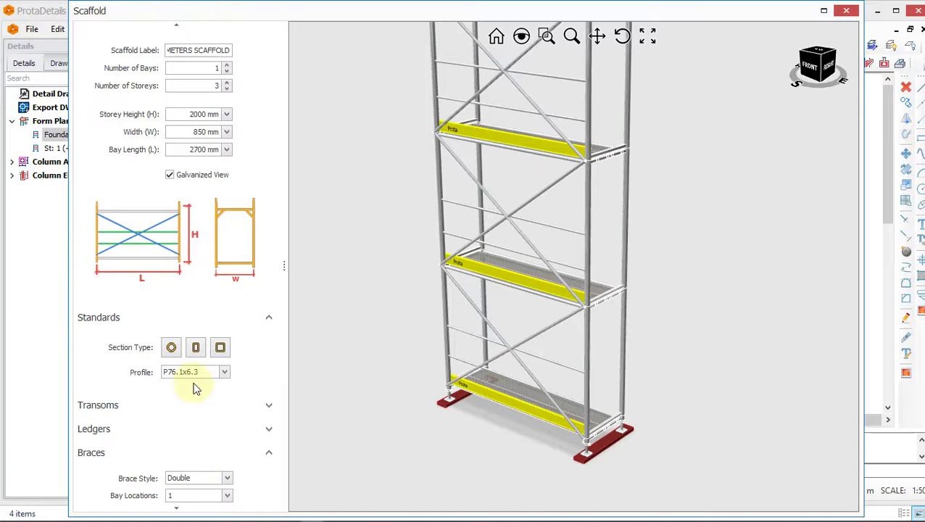
{"action": "scroll", "coordinate": [196, 388], "scroll_direction": "down", "scroll_amount": 2}
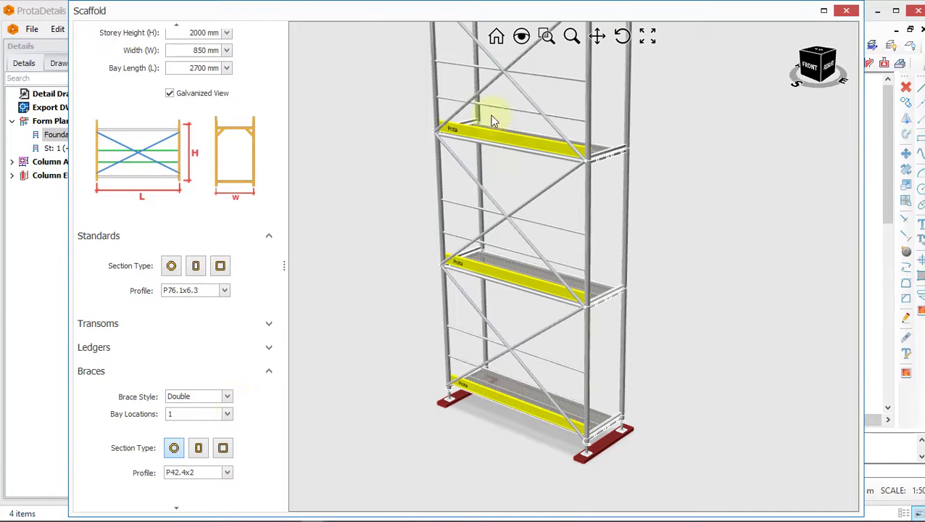
{"action": "left_click_drag", "start_coordinate": [491, 114], "coordinate": [474, 128]}
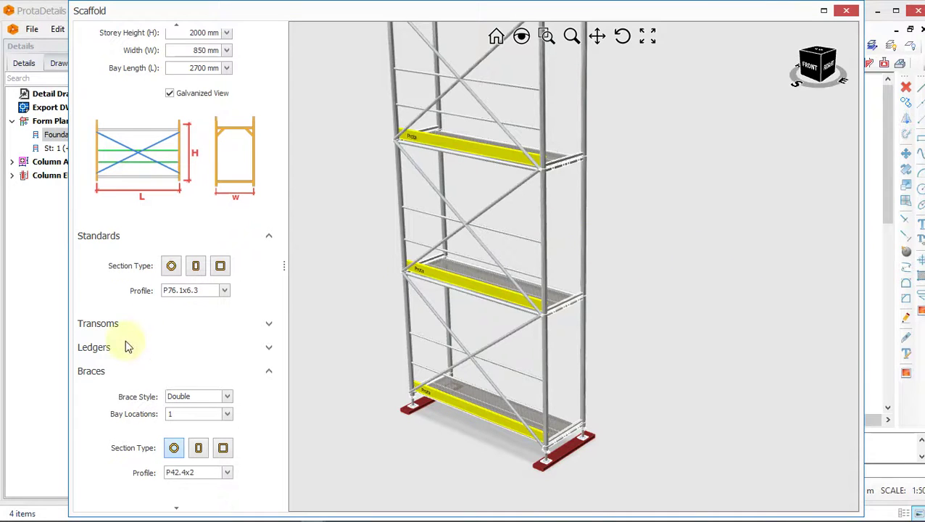
Keep the braces in bay location 1 with a circular section and set their profile to P48x3
{"action": "left_click", "coordinate": [226, 414]}
{"action": "left_click", "coordinate": [226, 415]}
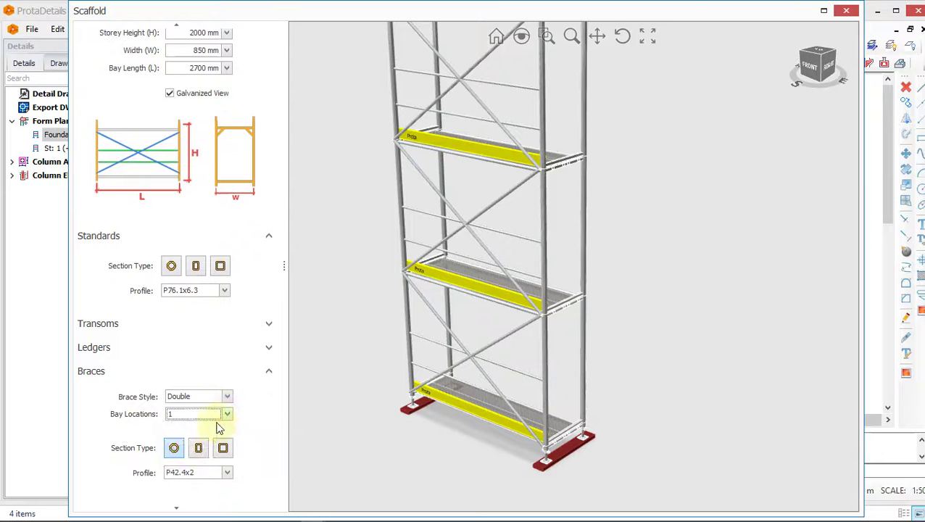
{"action": "scroll", "coordinate": [210, 435], "scroll_direction": "down", "scroll_amount": 1}
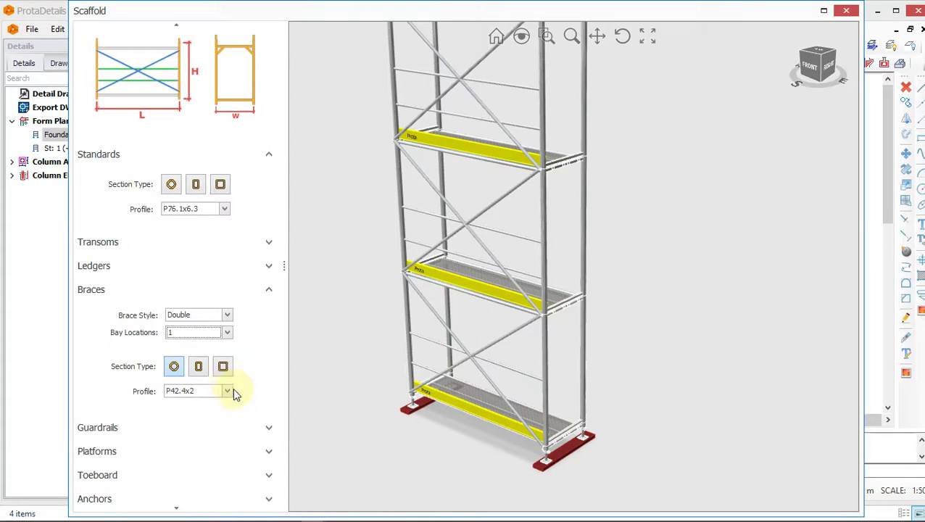
{"action": "left_click", "coordinate": [175, 366]}
{"action": "scroll", "coordinate": [470, 203], "scroll_direction": "up", "scroll_amount": 5}
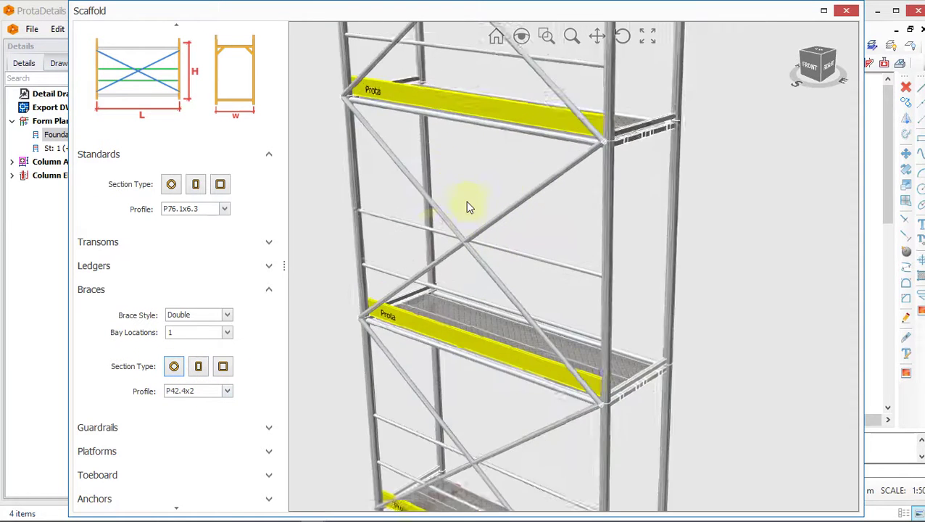
{"action": "scroll", "coordinate": [391, 163], "scroll_direction": "up", "scroll_amount": 3}
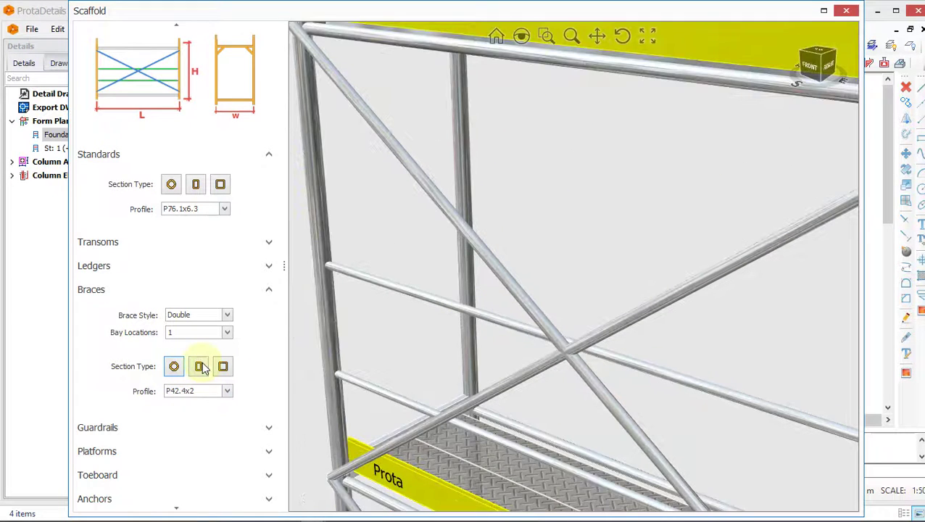
{"action": "left_click", "coordinate": [200, 366]}
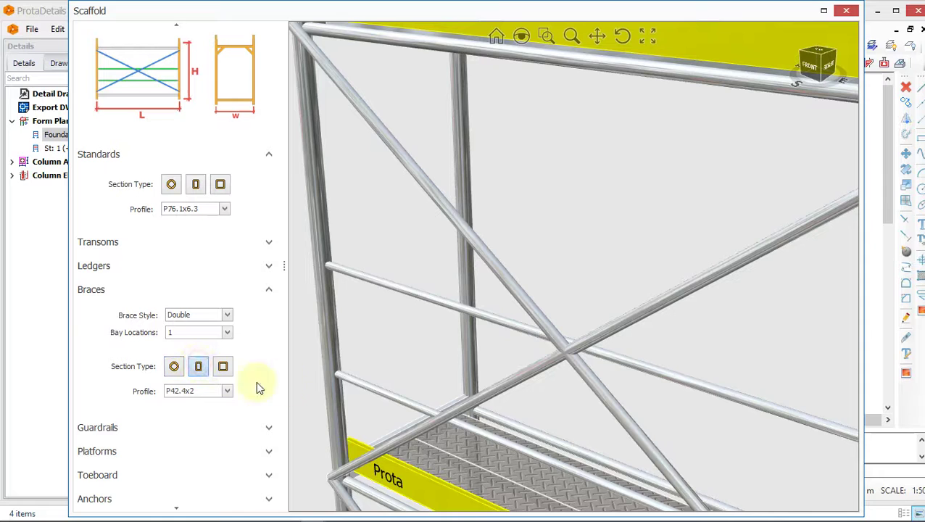
{"action": "left_click", "coordinate": [174, 366]}
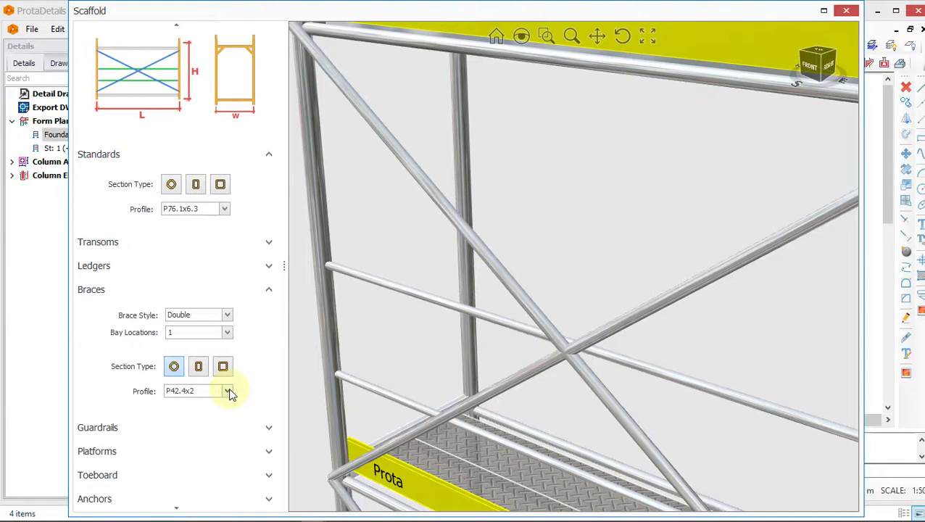
{"action": "left_click", "coordinate": [227, 390]}
{"action": "scroll", "coordinate": [207, 455], "scroll_direction": "down", "scroll_amount": 3}
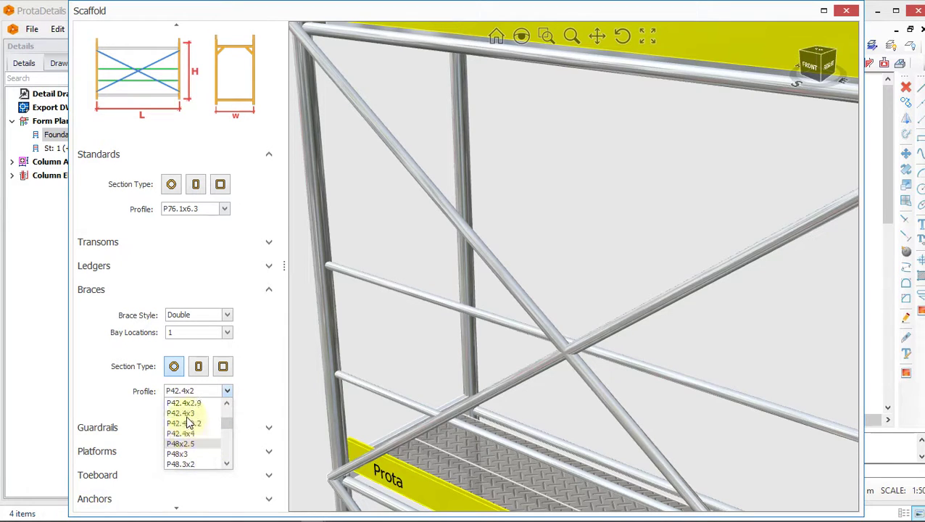
{"action": "left_click", "coordinate": [181, 423]}
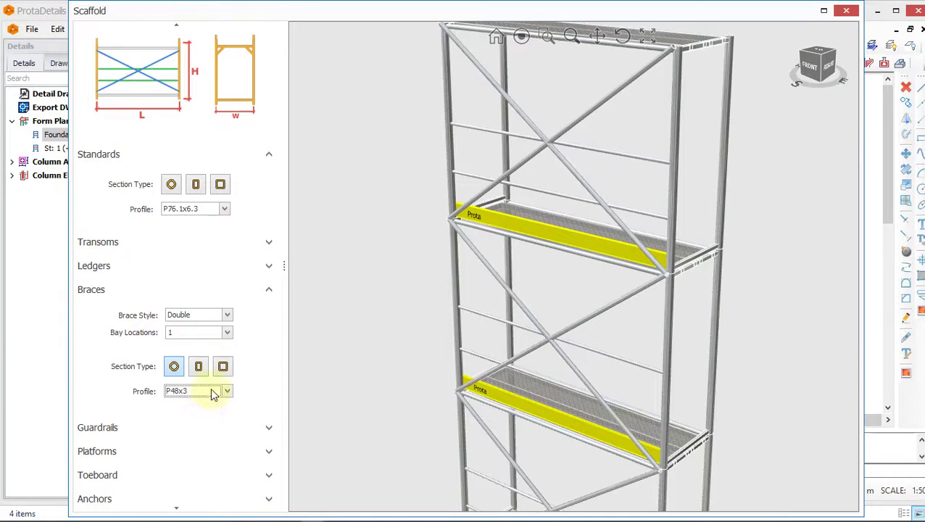
Examine the braces and the two horizontal guardrails above the toeboard in the model
{"action": "scroll", "coordinate": [238, 325], "scroll_direction": "down", "scroll_amount": 1}
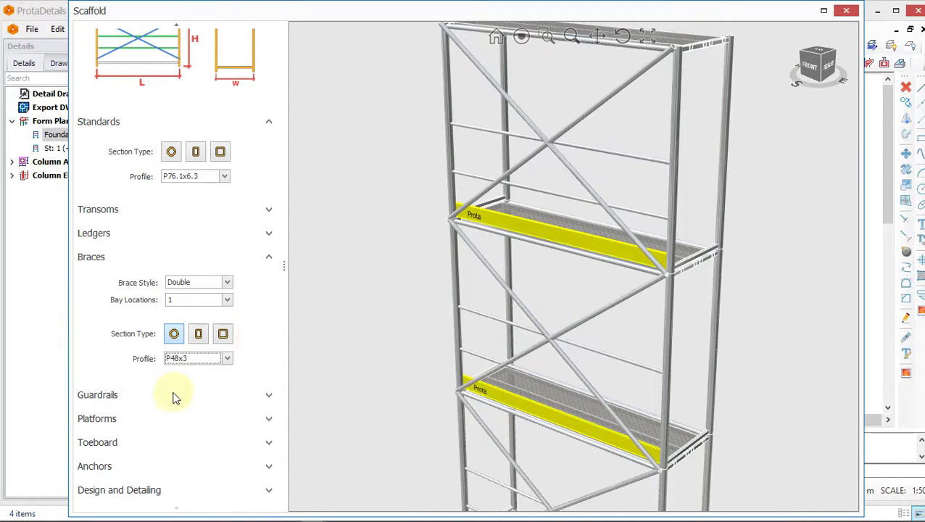
{"action": "scroll", "coordinate": [632, 355], "scroll_direction": "up", "scroll_amount": 2}
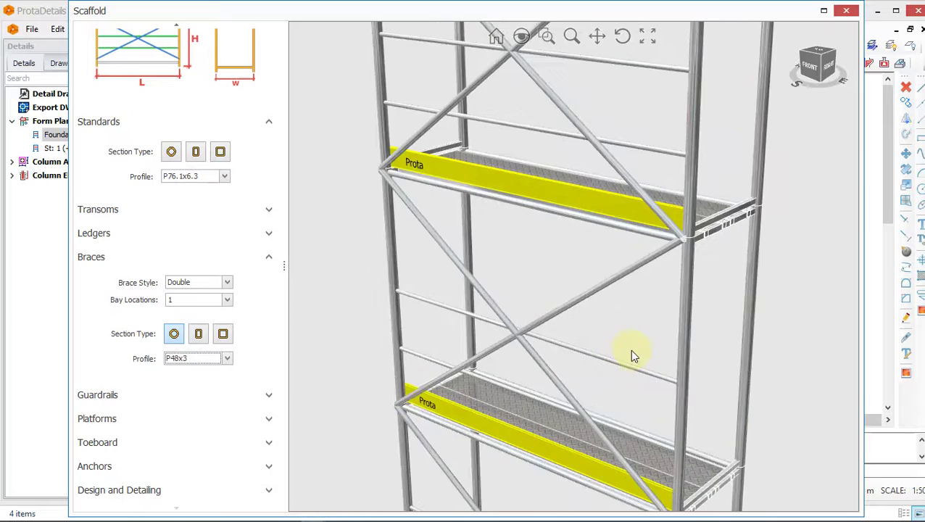
{"action": "scroll", "coordinate": [629, 349], "scroll_direction": "up", "scroll_amount": 1}
{"action": "middle_click_drag", "start_coordinate": [545, 272], "coordinate": [568, 368]}
{"action": "middle_click_drag", "start_coordinate": [552, 321], "coordinate": [626, 447]}
{"action": "scroll", "coordinate": [427, 217], "scroll_direction": "up", "scroll_amount": 4}
{"action": "scroll", "coordinate": [493, 207], "scroll_direction": "up", "scroll_amount": 1}
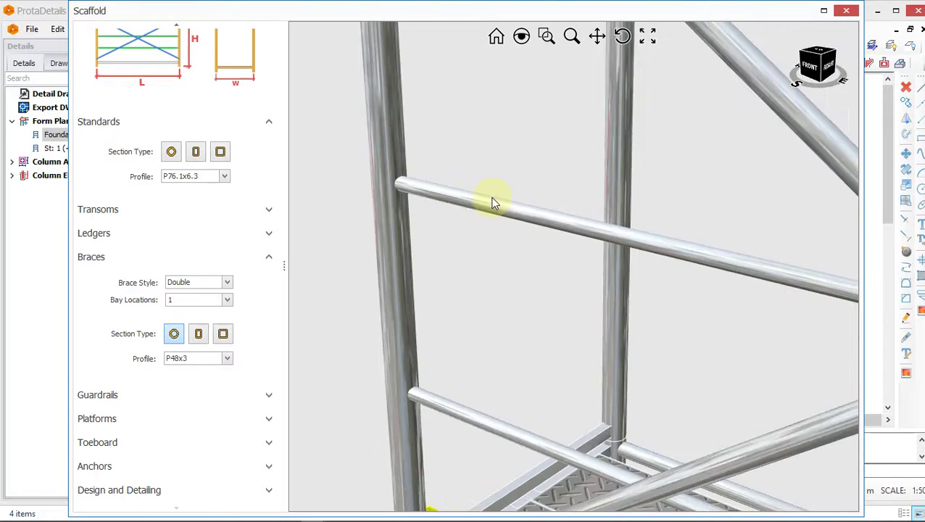
{"action": "scroll", "coordinate": [508, 224], "scroll_direction": "down", "scroll_amount": 2}
{"action": "left_click_drag", "start_coordinate": [495, 209], "coordinate": [499, 215]}
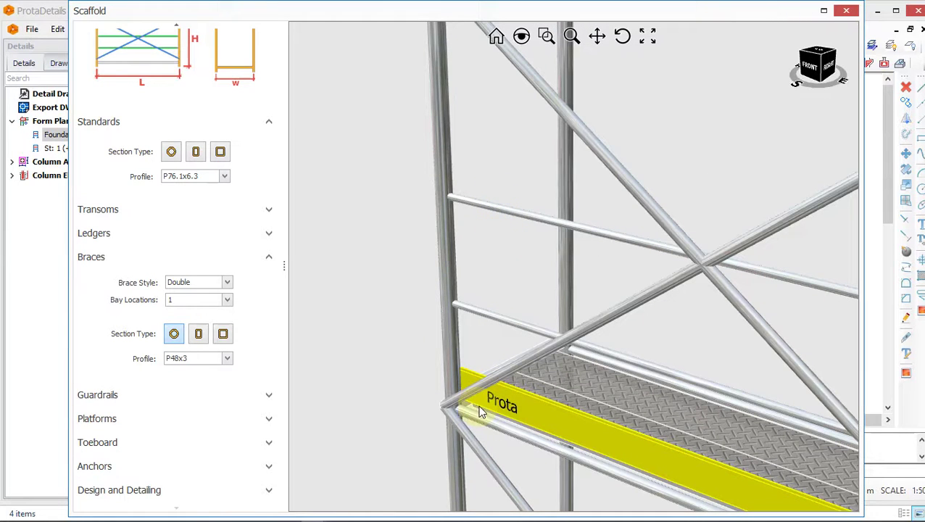
{"action": "left_click", "coordinate": [474, 305]}
Set the guardrails' bottom offset (c1) to 300 mm and their spacing (c2) to 700 mm
{"action": "left_click", "coordinate": [268, 394]}
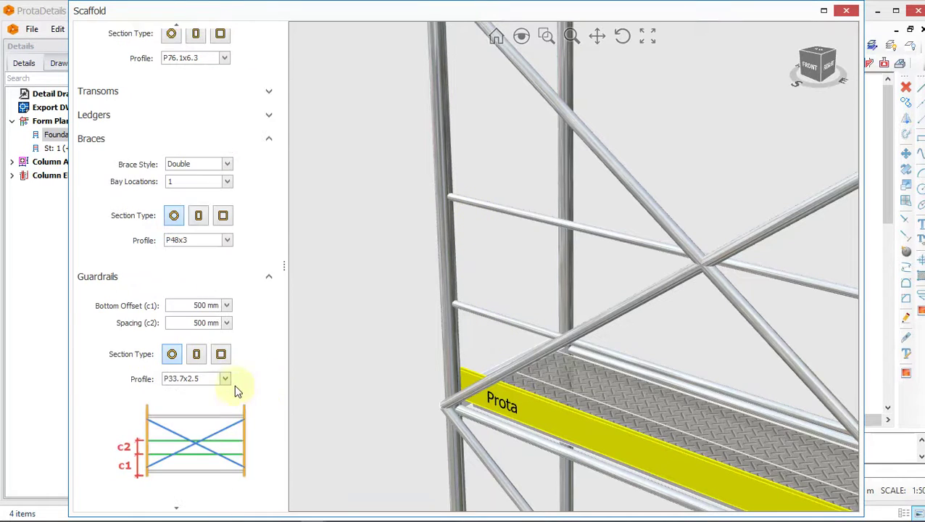
{"action": "left_click_drag", "start_coordinate": [467, 238], "coordinate": [505, 424]}
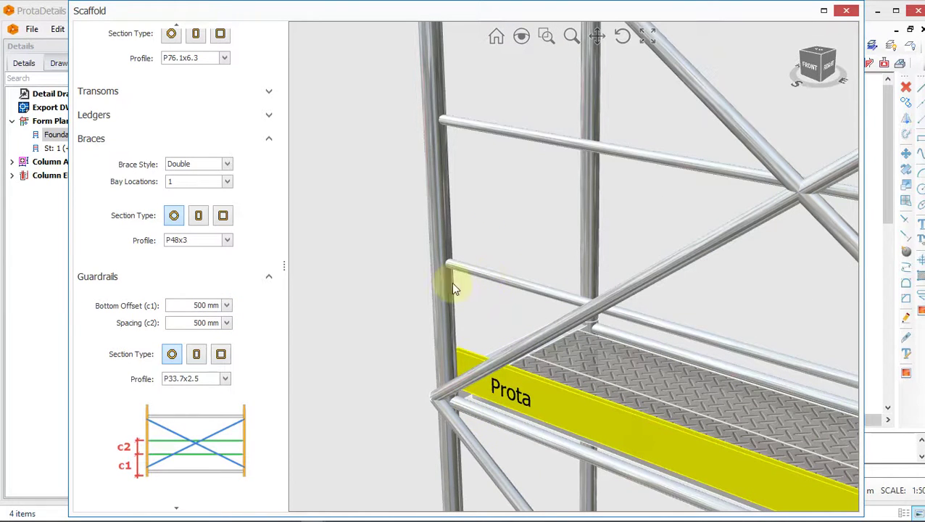
{"action": "left_click", "coordinate": [207, 305]}
{"action": "double_click", "coordinate": [208, 304]}
{"action": "type", "text": "300"}
{"action": "key", "text": "Return"}
{"action": "left_click", "coordinate": [196, 322]}
{"action": "double_click", "coordinate": [212, 322]}
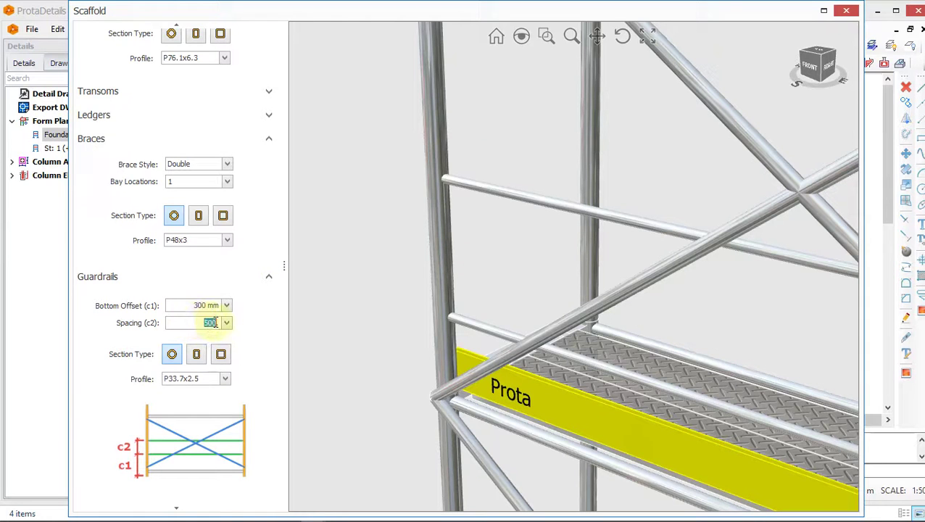
{"action": "type", "text": "700"}
{"action": "scroll", "coordinate": [517, 335], "scroll_direction": "down", "scroll_amount": 5}
{"action": "scroll", "coordinate": [542, 310], "scroll_direction": "up", "scroll_amount": 3}
{"action": "left_click", "coordinate": [203, 305]}
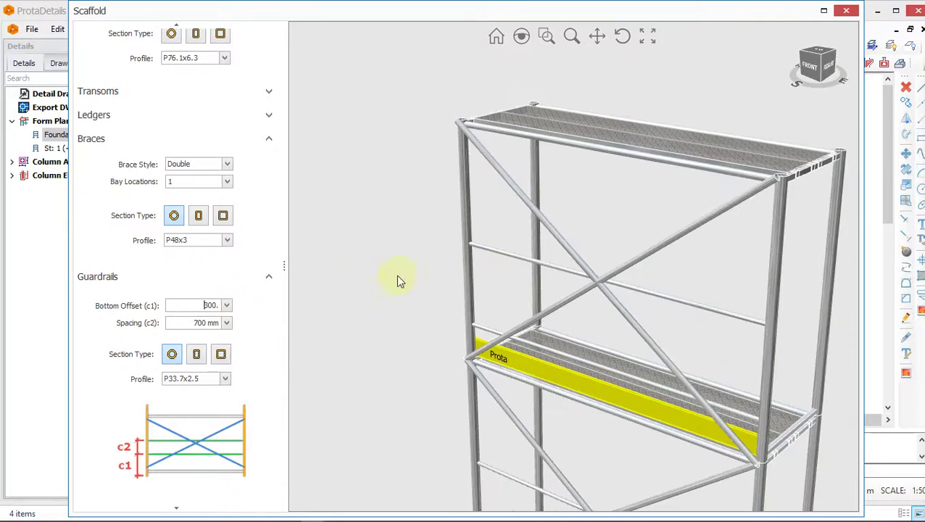
Set the guardrail profile to P42.4x2
{"action": "scroll", "coordinate": [218, 351], "scroll_direction": "down", "scroll_amount": 3}
{"action": "left_click", "coordinate": [225, 299]}
{"action": "scroll", "coordinate": [196, 351], "scroll_direction": "down", "scroll_amount": 1}
{"action": "scroll", "coordinate": [194, 366], "scroll_direction": "down", "scroll_amount": 1}
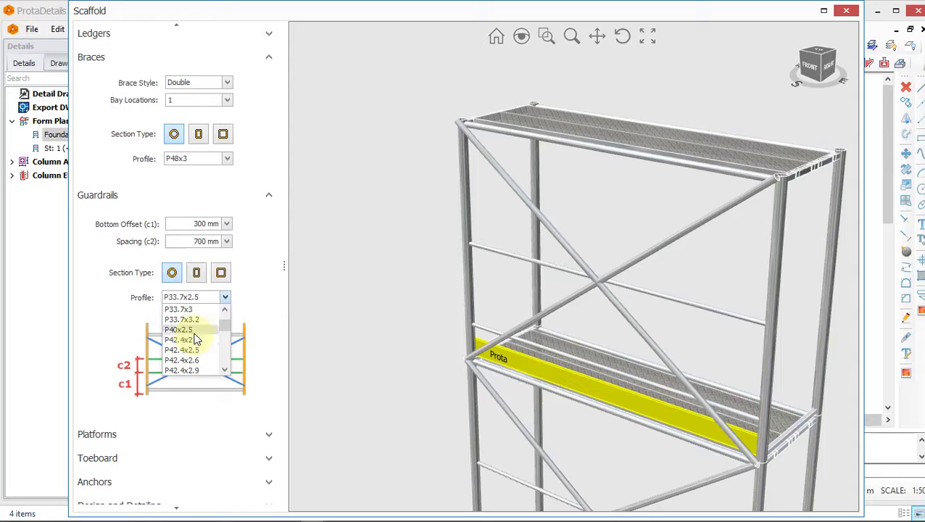
{"action": "left_click", "coordinate": [193, 340]}
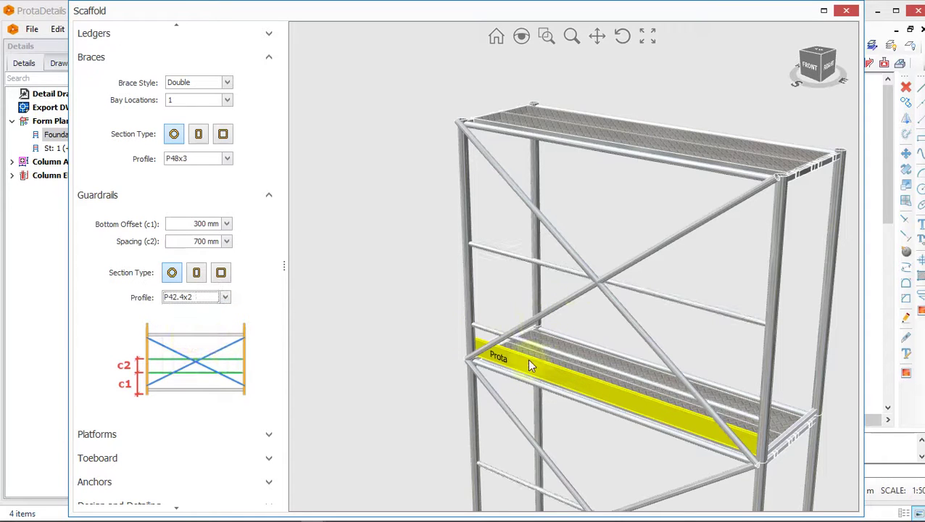
Examine the platform planks and how they sit between the standards, transoms and ledgers in the model
{"action": "left_click", "coordinate": [204, 241]}
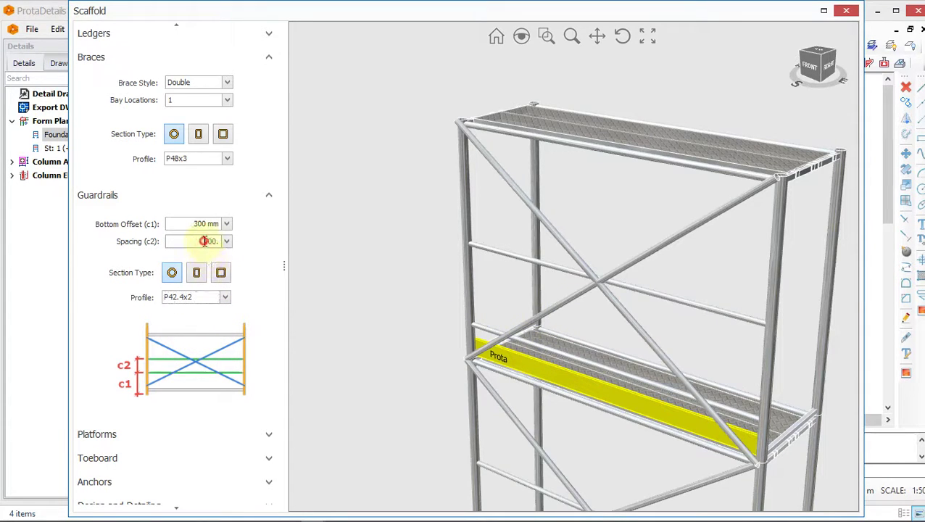
{"action": "scroll", "coordinate": [196, 359], "scroll_direction": "down", "scroll_amount": 1}
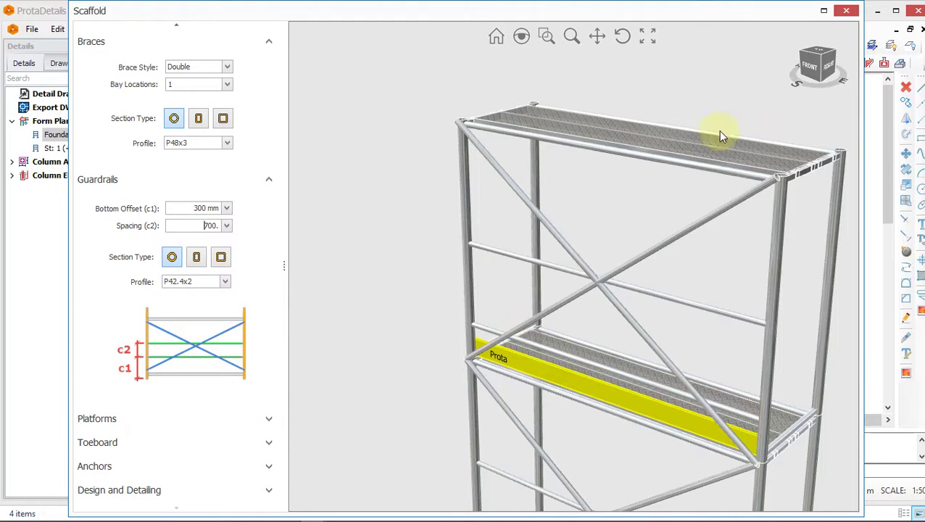
{"action": "scroll", "coordinate": [720, 136], "scroll_direction": "up", "scroll_amount": 8}
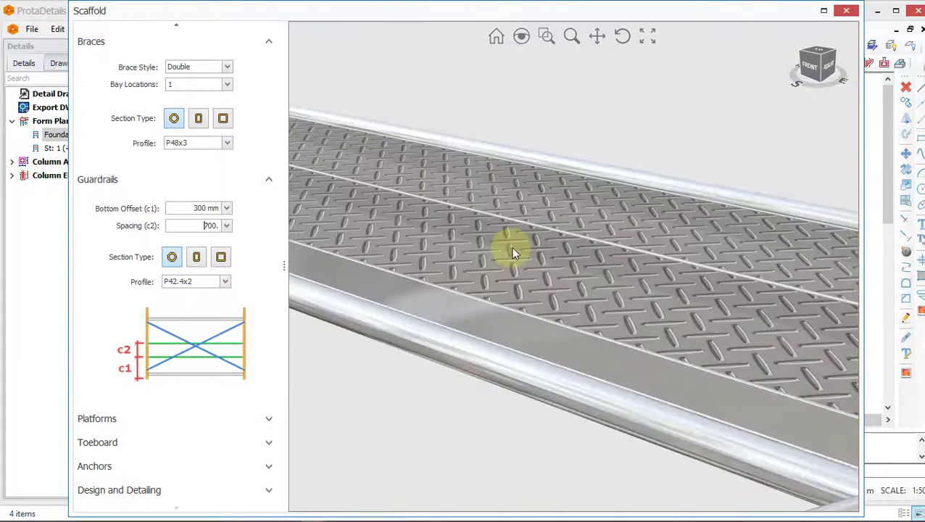
{"action": "scroll", "coordinate": [512, 250], "scroll_direction": "down", "scroll_amount": 8}
{"action": "middle_click_drag", "start_coordinate": [544, 361], "coordinate": [564, 177]}
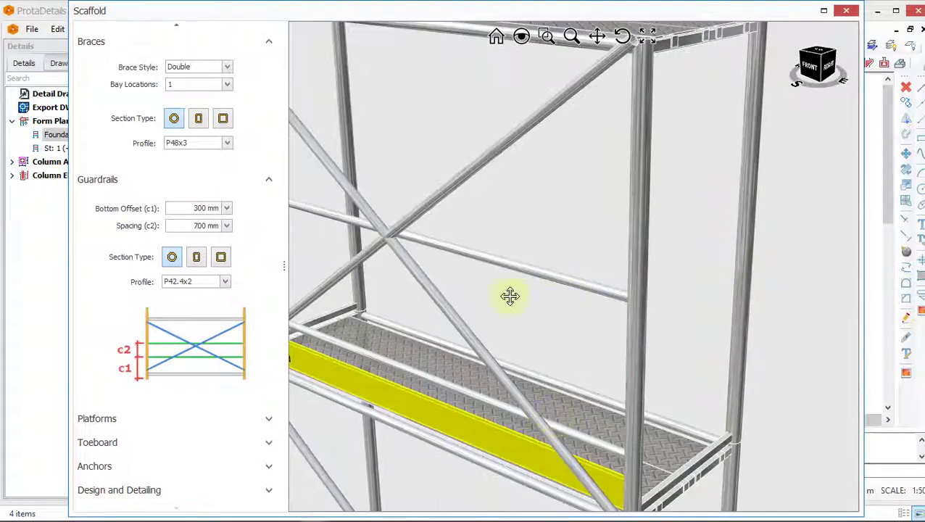
{"action": "middle_click_drag", "start_coordinate": [510, 296], "coordinate": [469, 187]}
{"action": "middle_click_drag", "start_coordinate": [615, 356], "coordinate": [543, 358]}
{"action": "scroll", "coordinate": [595, 323], "scroll_direction": "up", "scroll_amount": 4}
{"action": "scroll", "coordinate": [551, 326], "scroll_direction": "down", "scroll_amount": 4}
{"action": "scroll", "coordinate": [553, 326], "scroll_direction": "up", "scroll_amount": 3}
{"action": "scroll", "coordinate": [558, 326], "scroll_direction": "down", "scroll_amount": 1}
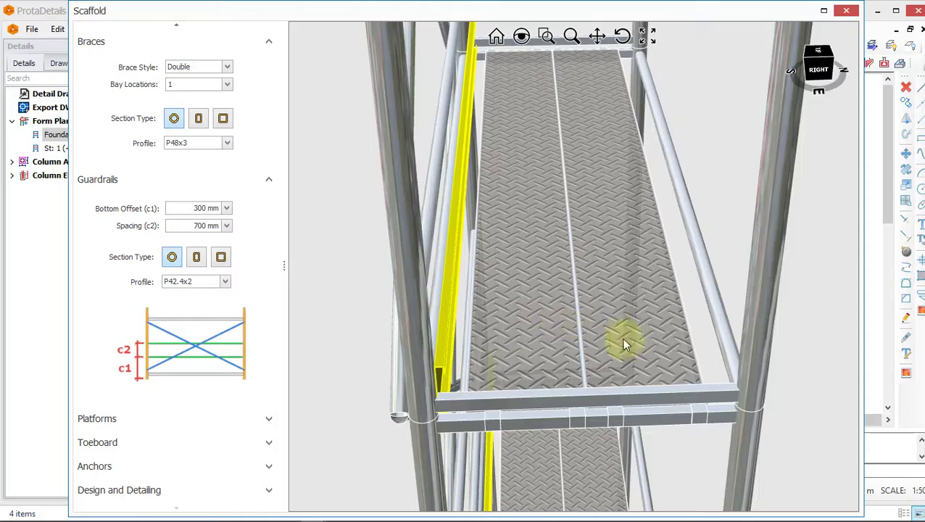
{"action": "middle_click_drag", "start_coordinate": [637, 326], "coordinate": [580, 304]}
{"action": "middle_click_drag", "start_coordinate": [656, 359], "coordinate": [707, 453], "text": "ctrl"}
{"action": "scroll", "coordinate": [581, 316], "scroll_direction": "up", "scroll_amount": 2}
{"action": "scroll", "coordinate": [558, 316], "scroll_direction": "up", "scroll_amount": 2}
{"action": "scroll", "coordinate": [580, 312], "scroll_direction": "down", "scroll_amount": 2}
{"action": "middle_click_drag", "start_coordinate": [617, 348], "coordinate": [640, 280]}
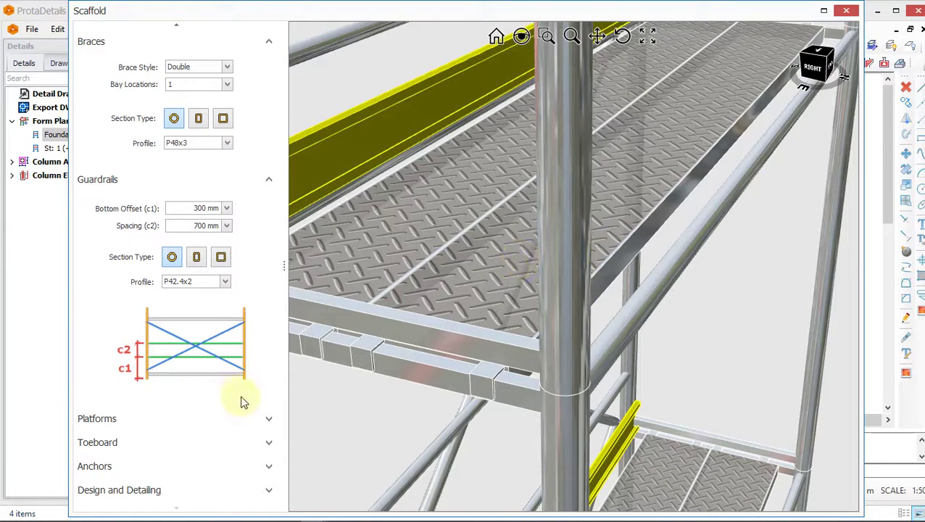
Set the platform weight to 15 kg
{"action": "left_click", "coordinate": [267, 419]}
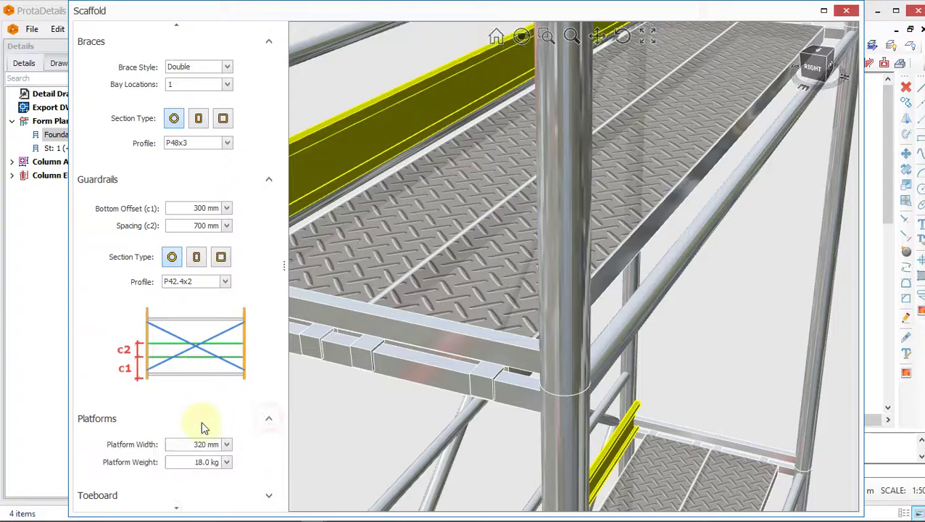
{"action": "left_click", "coordinate": [208, 461]}
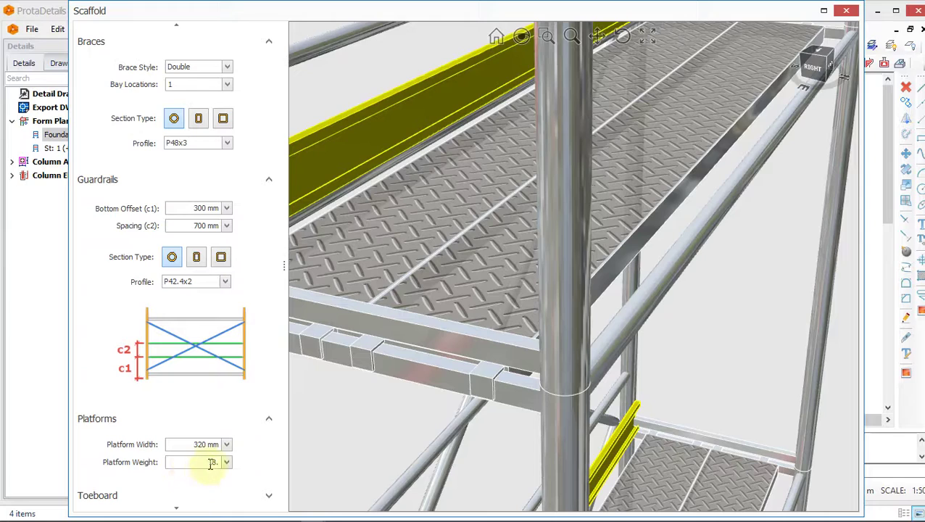
{"action": "left_click_drag", "start_coordinate": [649, 293], "coordinate": [344, 356]}
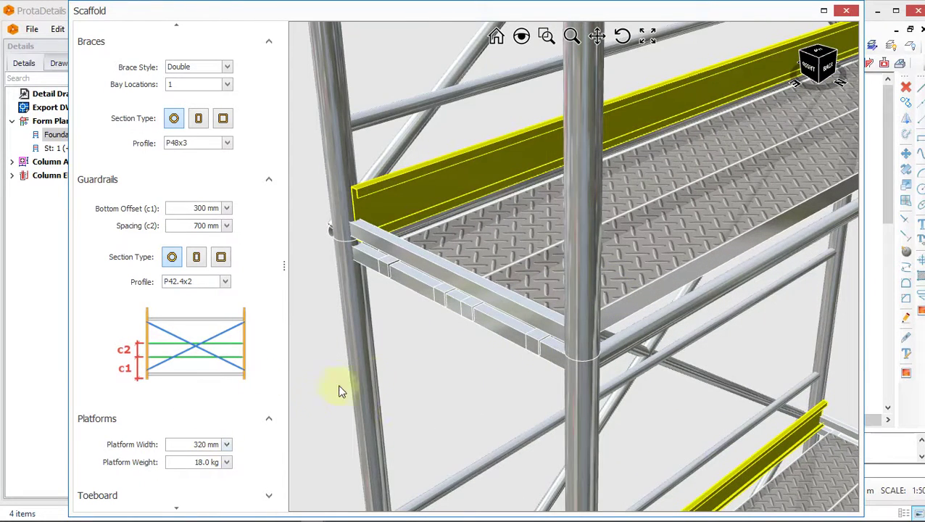
{"action": "left_click", "coordinate": [197, 462]}
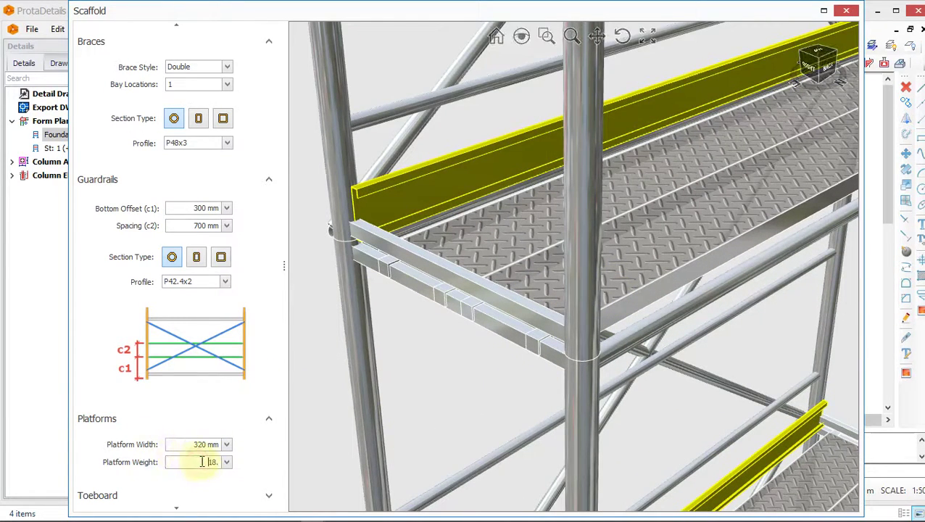
{"action": "type", "text": "15"}
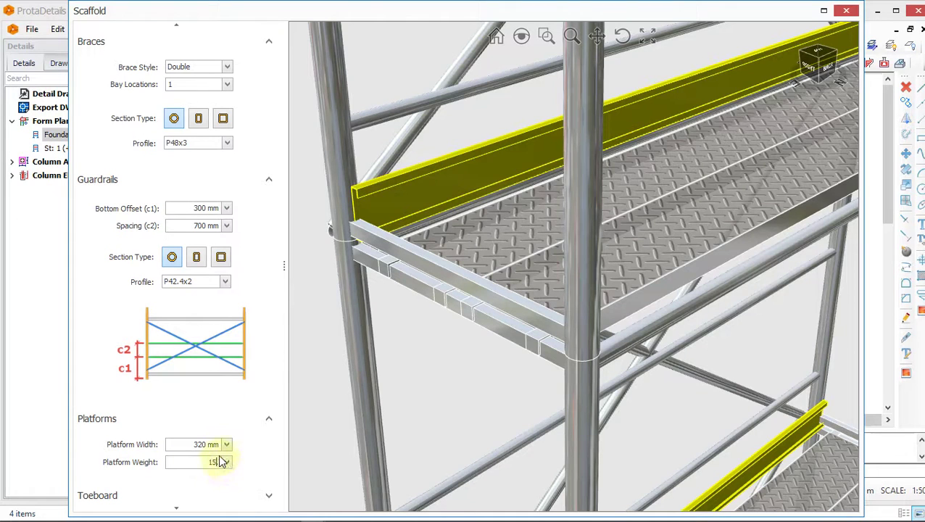
{"action": "left_click", "coordinate": [206, 444]}
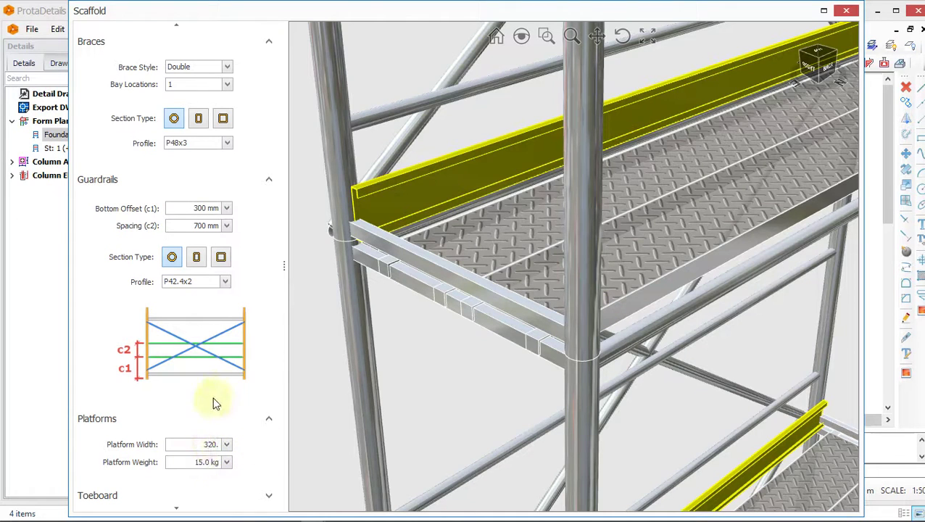
Set the platform width to 350 mm and check the gap between the planks and the ledger
{"action": "scroll", "coordinate": [547, 350], "scroll_direction": "up", "scroll_amount": 2}
{"action": "scroll", "coordinate": [548, 350], "scroll_direction": "down", "scroll_amount": 2}
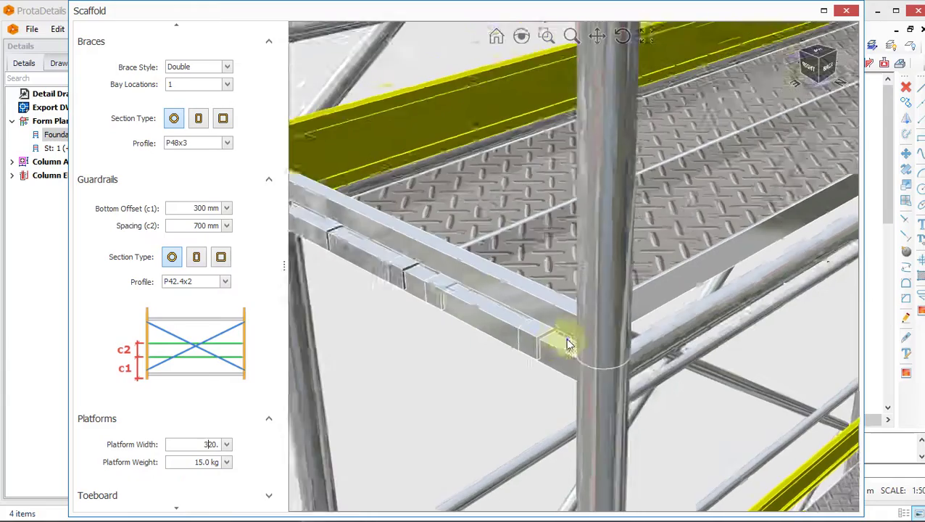
{"action": "middle_click_drag", "start_coordinate": [580, 344], "coordinate": [623, 351]}
{"action": "middle_click_drag", "start_coordinate": [721, 366], "coordinate": [638, 342]}
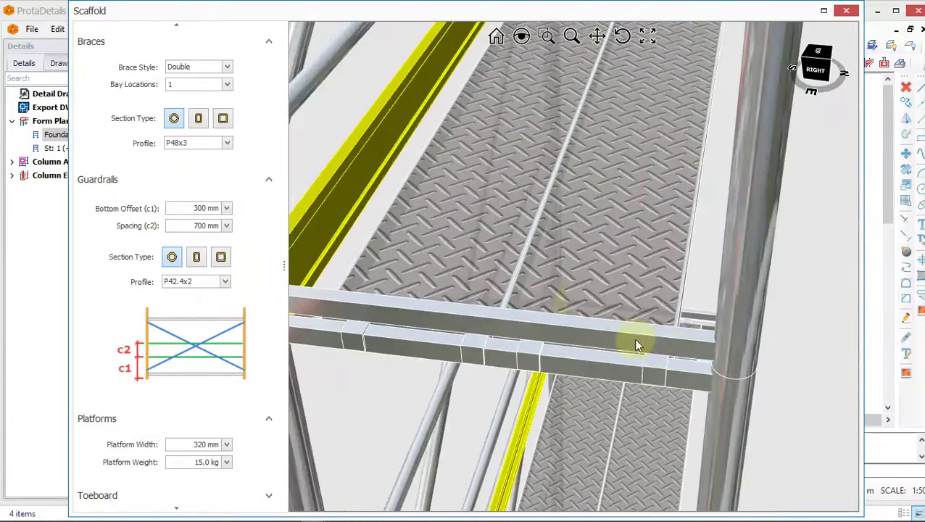
{"action": "middle_click_drag", "start_coordinate": [523, 332], "coordinate": [478, 379]}
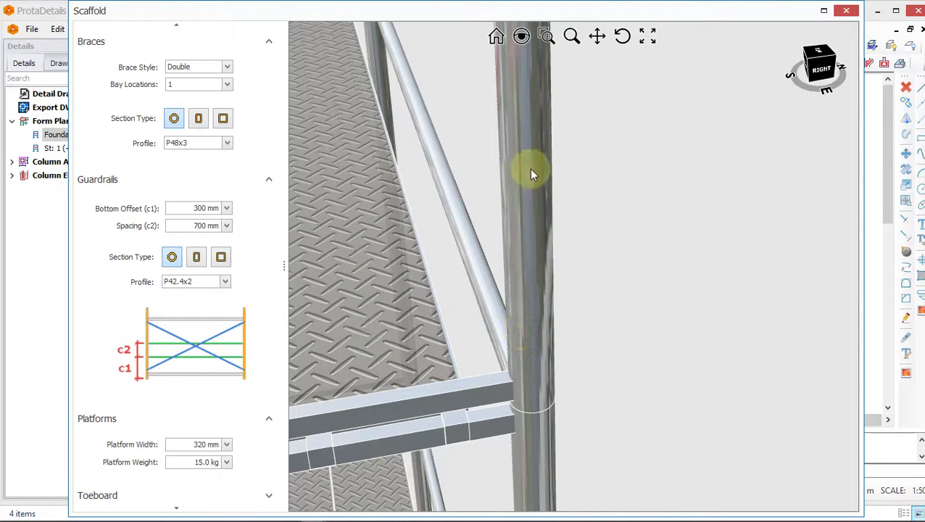
{"action": "left_click", "coordinate": [214, 444]}
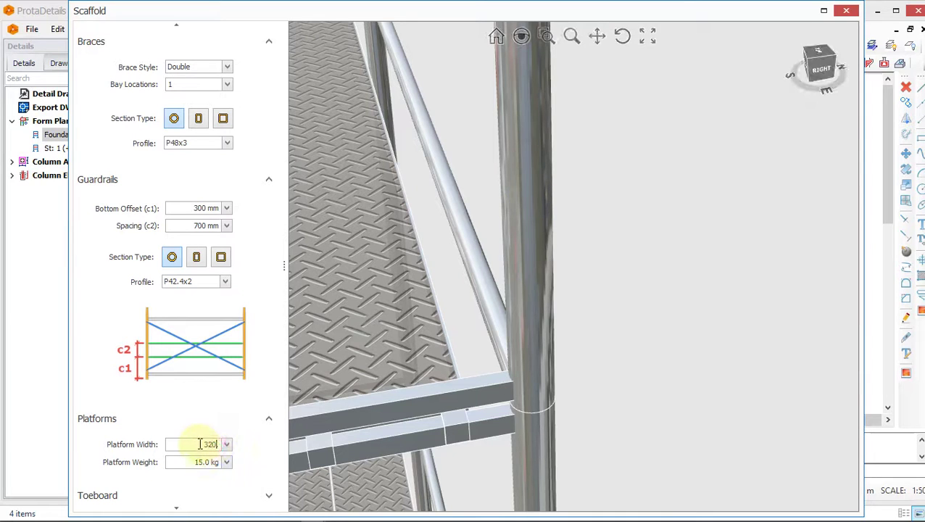
{"action": "type", "text": "350."}
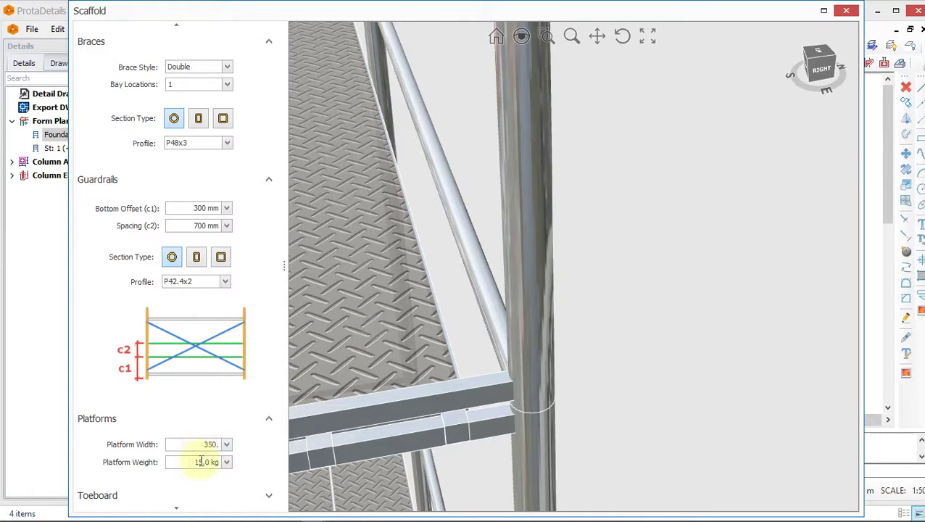
{"action": "key", "text": "BackSpace"}
{"action": "key", "text": "BackSpace"}
{"action": "left_click", "coordinate": [204, 464]}
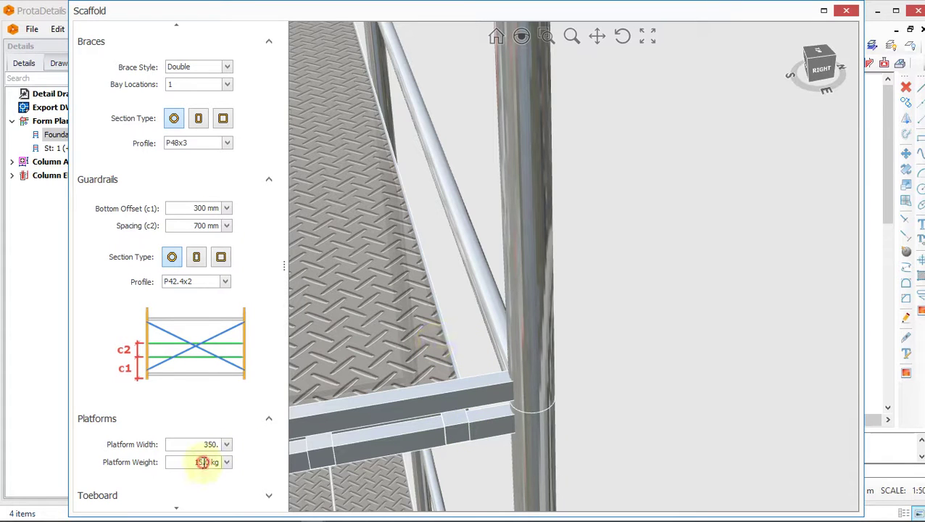
{"action": "scroll", "coordinate": [560, 402], "scroll_direction": "down", "scroll_amount": 5}
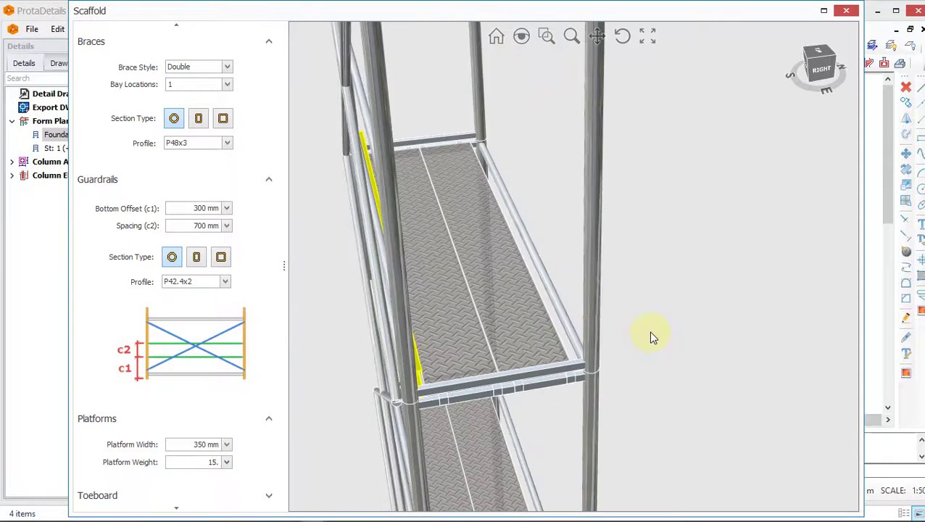
{"action": "scroll", "coordinate": [511, 161], "scroll_direction": "up", "scroll_amount": 5}
{"action": "scroll", "coordinate": [478, 176], "scroll_direction": "up", "scroll_amount": 2}
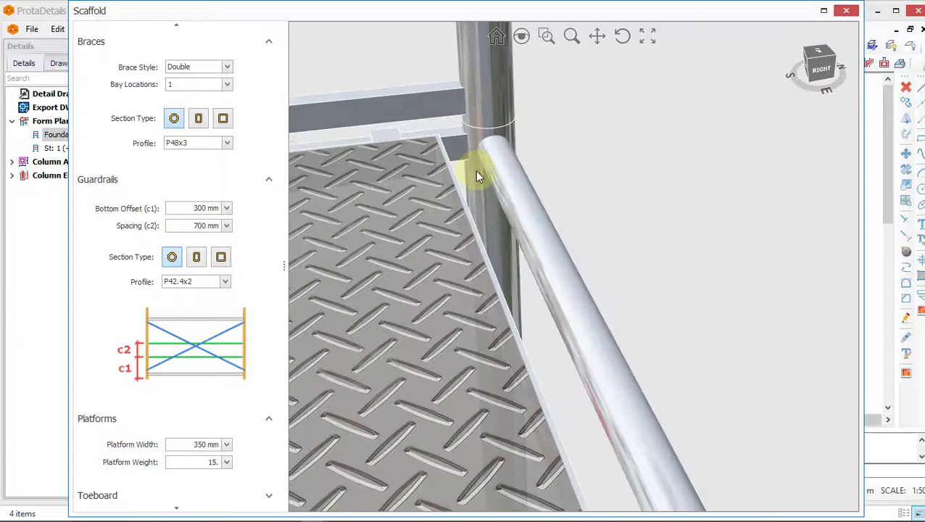
{"action": "scroll", "coordinate": [479, 168], "scroll_direction": "down", "scroll_amount": 5}
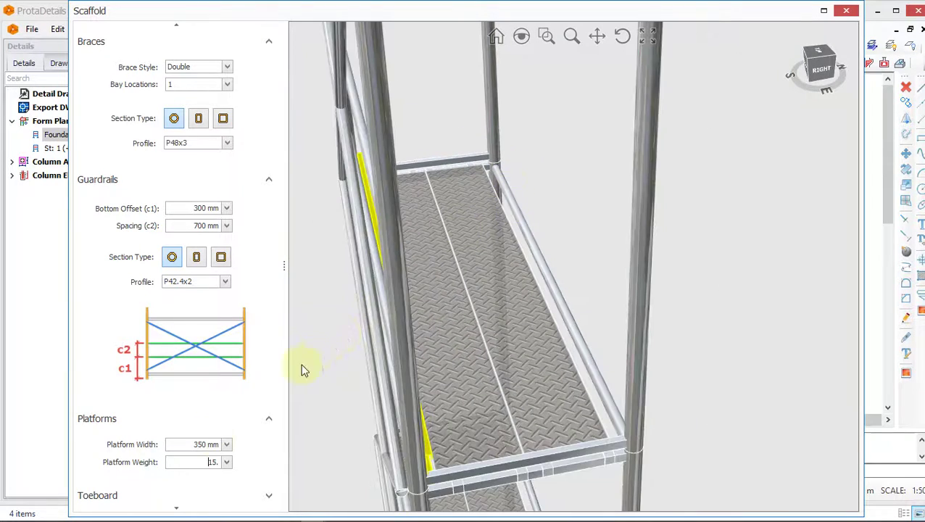
Open the toeboard settings and examine the lowest toeboard's label and its profile beside the platform
{"action": "scroll", "coordinate": [201, 385], "scroll_direction": "down", "scroll_amount": 1}
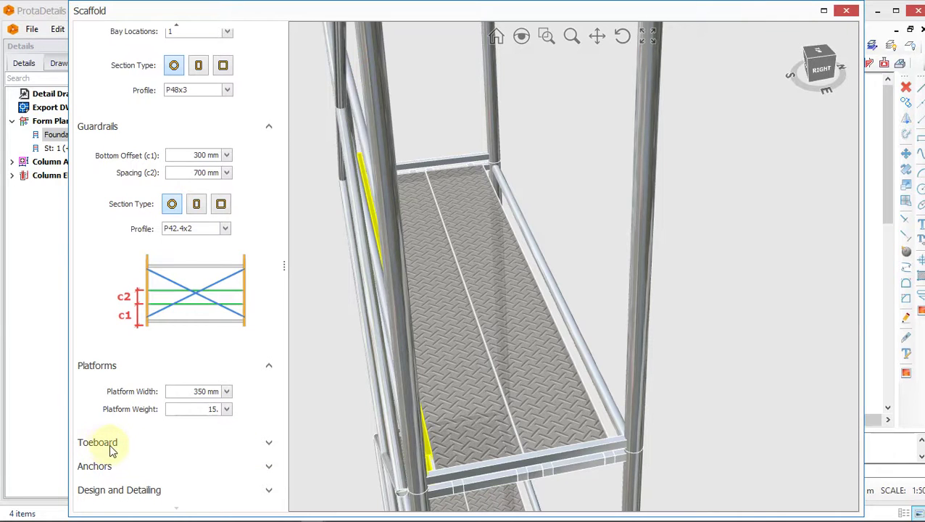
{"action": "scroll", "coordinate": [532, 331], "scroll_direction": "down", "scroll_amount": 4}
{"action": "middle_click_drag", "start_coordinate": [547, 387], "coordinate": [544, 297]}
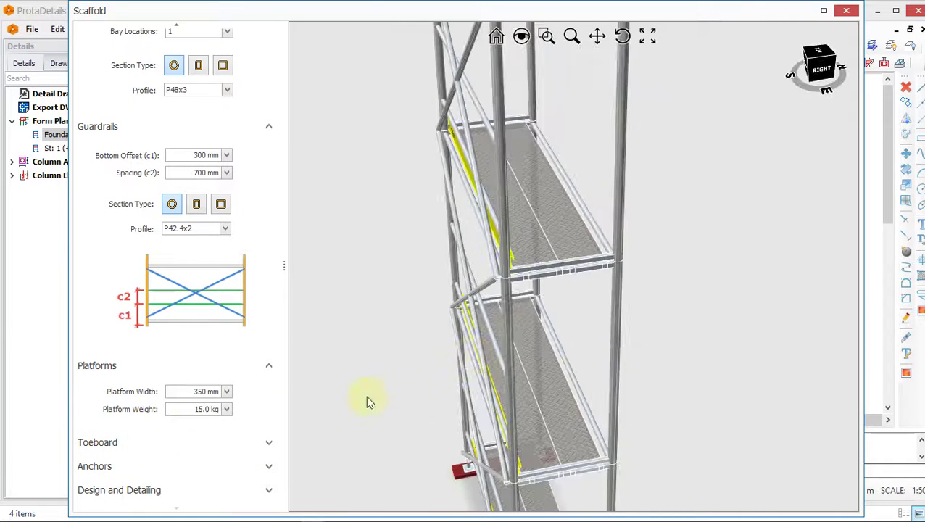
{"action": "scroll", "coordinate": [516, 377], "scroll_direction": "down", "scroll_amount": 2}
{"action": "middle_click_drag", "start_coordinate": [516, 377], "coordinate": [616, 333]}
{"action": "middle_click_drag", "start_coordinate": [536, 421], "coordinate": [550, 260]}
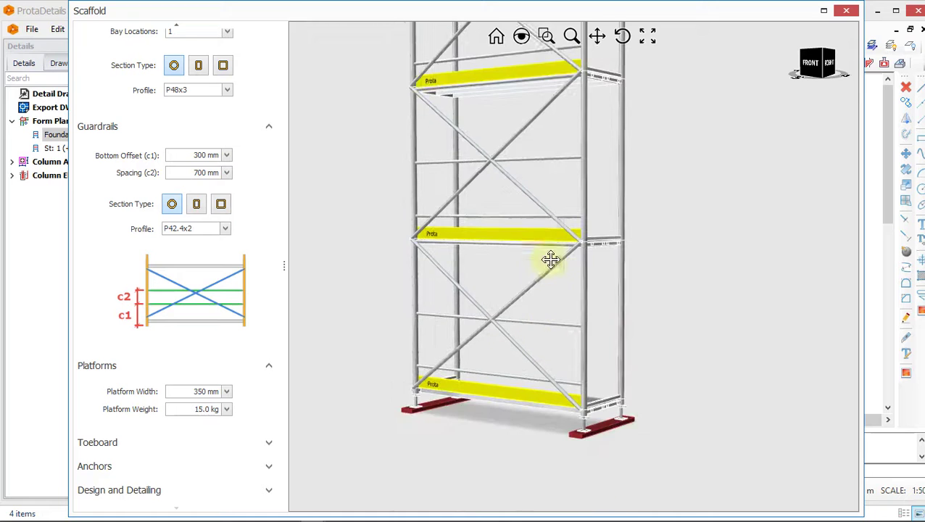
{"action": "left_click", "coordinate": [265, 439]}
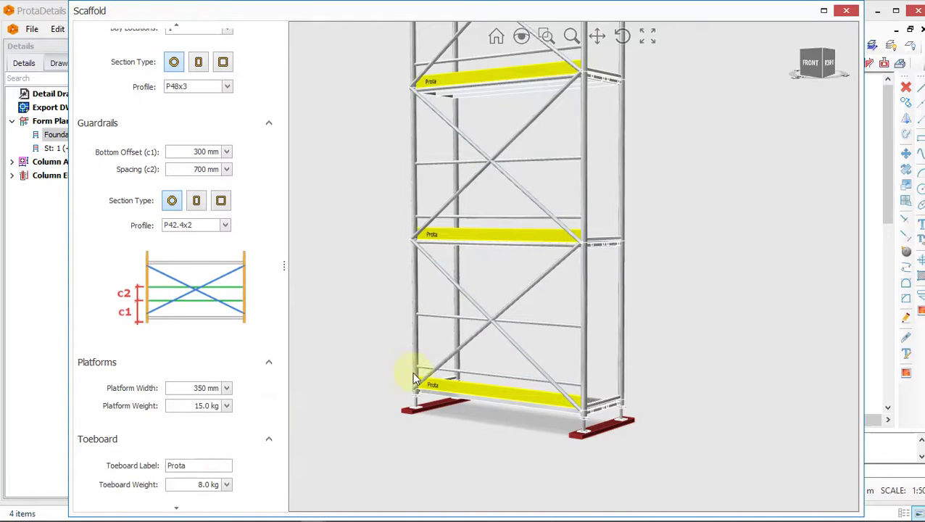
{"action": "scroll", "coordinate": [468, 343], "scroll_direction": "up", "scroll_amount": 3}
{"action": "scroll", "coordinate": [436, 311], "scroll_direction": "up", "scroll_amount": 6}
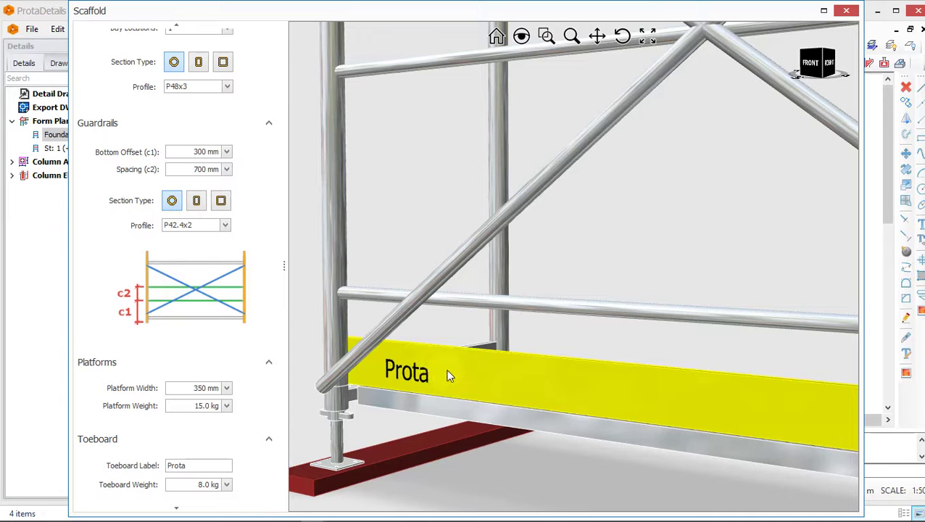
{"action": "scroll", "coordinate": [434, 369], "scroll_direction": "down", "scroll_amount": 2}
{"action": "left_click_drag", "start_coordinate": [608, 345], "coordinate": [548, 363]}
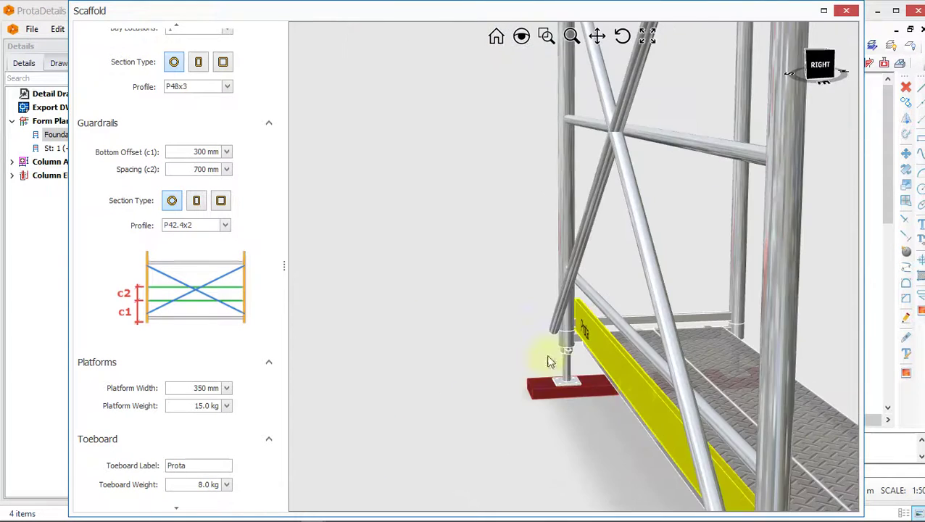
{"action": "left_click_drag", "start_coordinate": [643, 385], "coordinate": [647, 350]}
{"action": "left_click_drag", "start_coordinate": [604, 410], "coordinate": [629, 410]}
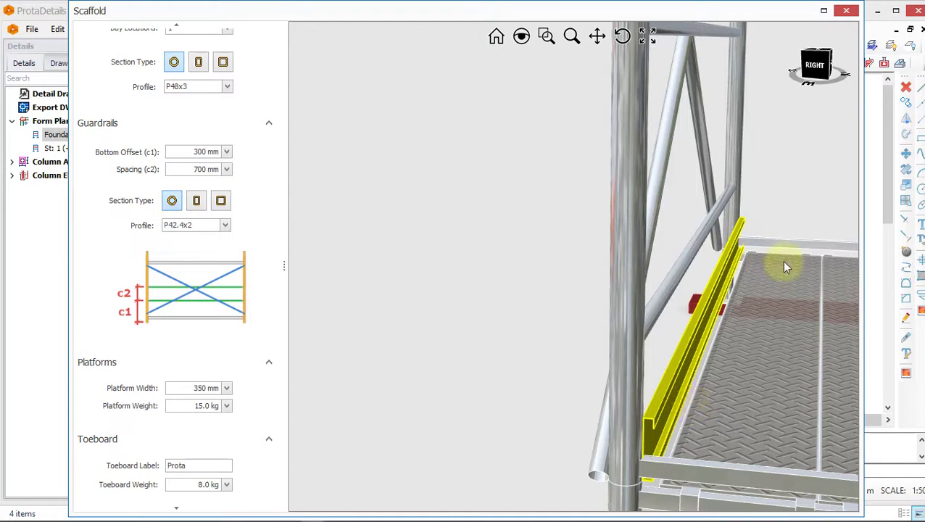
{"action": "left_click_drag", "start_coordinate": [828, 389], "coordinate": [676, 357]}
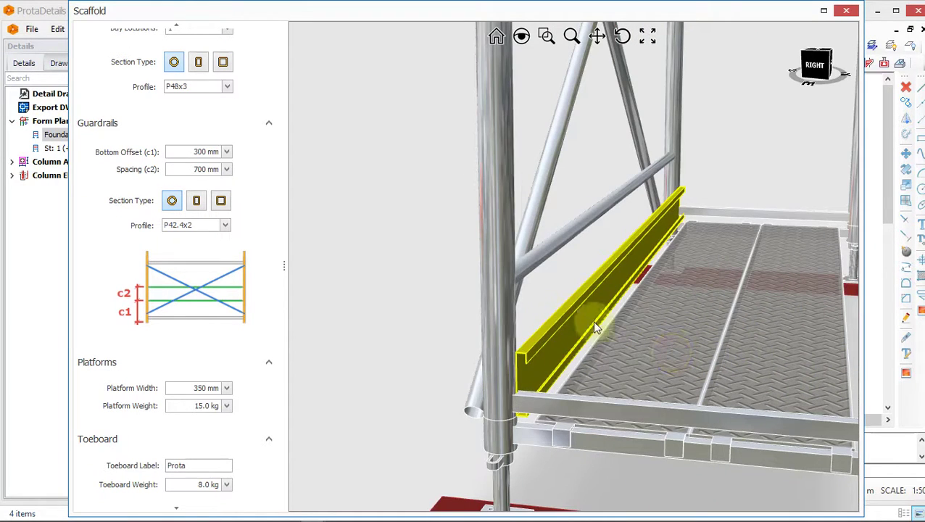
{"action": "middle_click_drag", "start_coordinate": [580, 329], "coordinate": [677, 333]}
{"action": "middle_click_drag", "start_coordinate": [528, 316], "coordinate": [645, 314]}
{"action": "scroll", "coordinate": [645, 315], "scroll_direction": "up", "scroll_amount": 3}
{"action": "scroll", "coordinate": [416, 281], "scroll_direction": "up", "scroll_amount": 2}
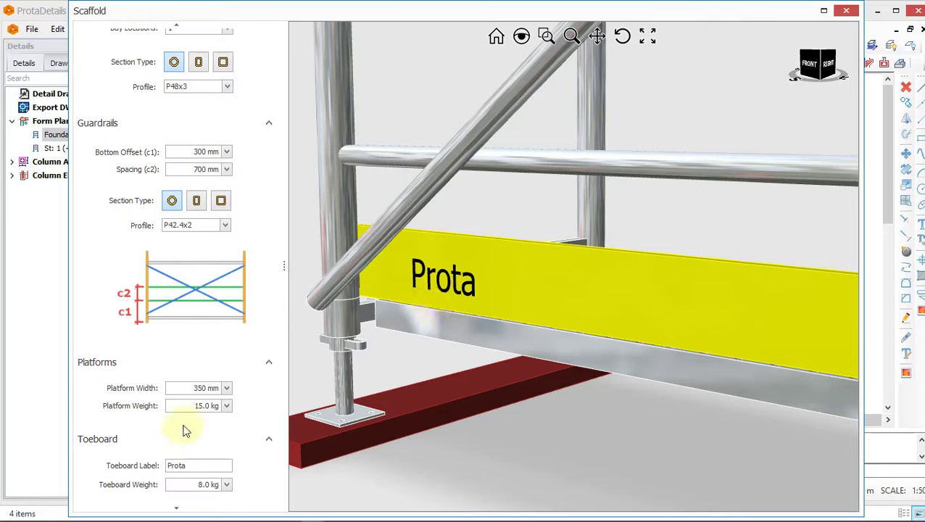
Change the toeboard label to "Subscribe to Ekidel" and check the lettering on the lowest toeboard
{"action": "left_click_drag", "start_coordinate": [187, 468], "coordinate": [166, 472]}
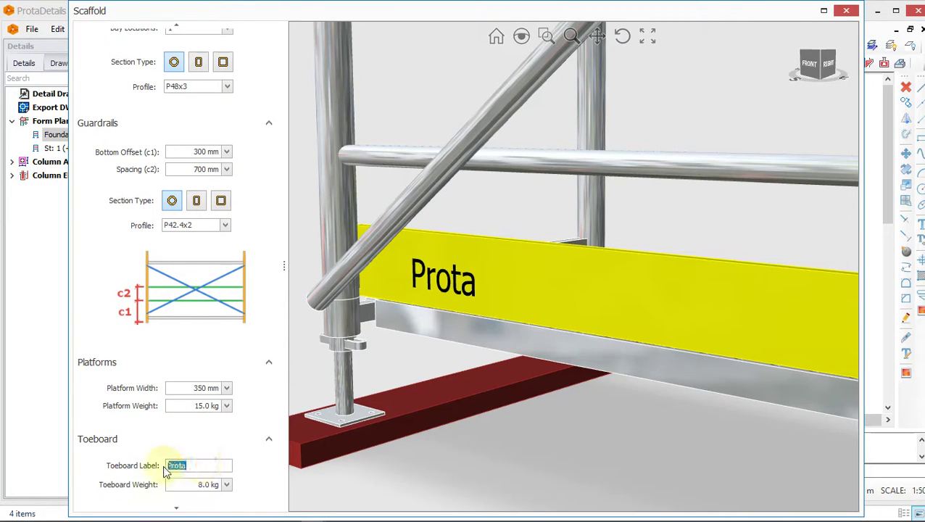
{"action": "type", "text": "e to Ekide"}
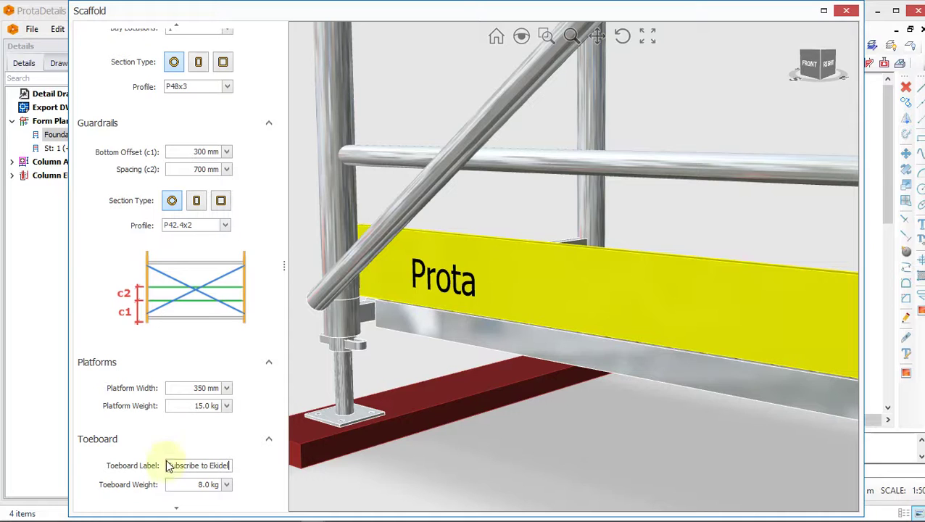
{"action": "scroll", "coordinate": [207, 435], "scroll_direction": "down", "scroll_amount": 2}
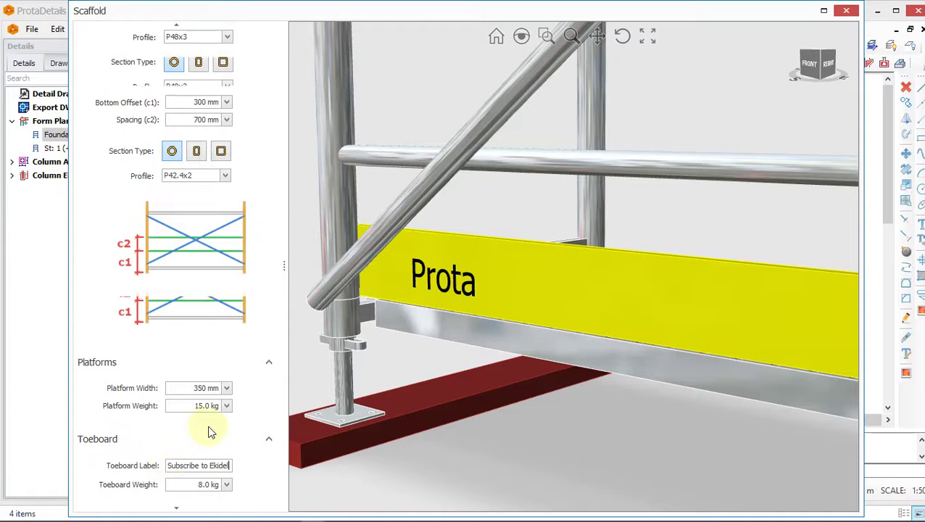
{"action": "left_click", "coordinate": [207, 435]}
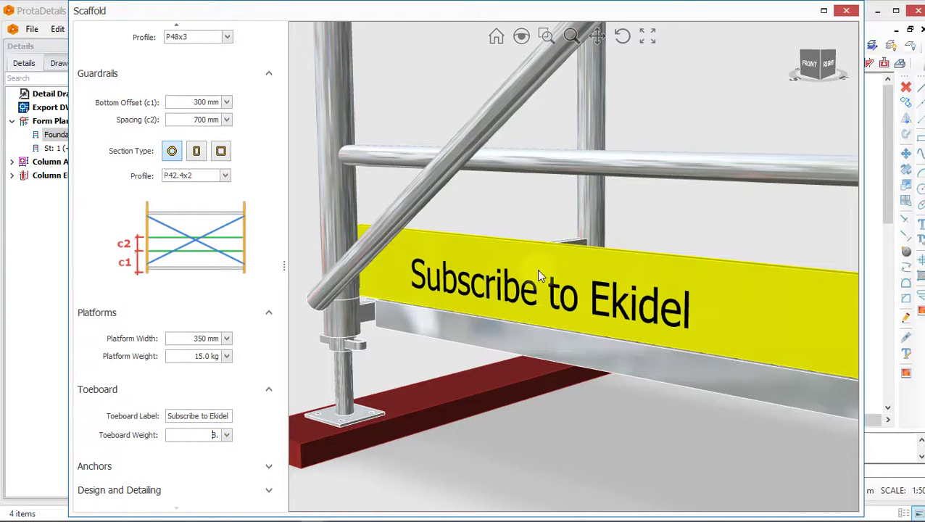
{"action": "scroll", "coordinate": [537, 324], "scroll_direction": "up", "scroll_amount": 1}
{"action": "scroll", "coordinate": [500, 281], "scroll_direction": "down", "scroll_amount": 3}
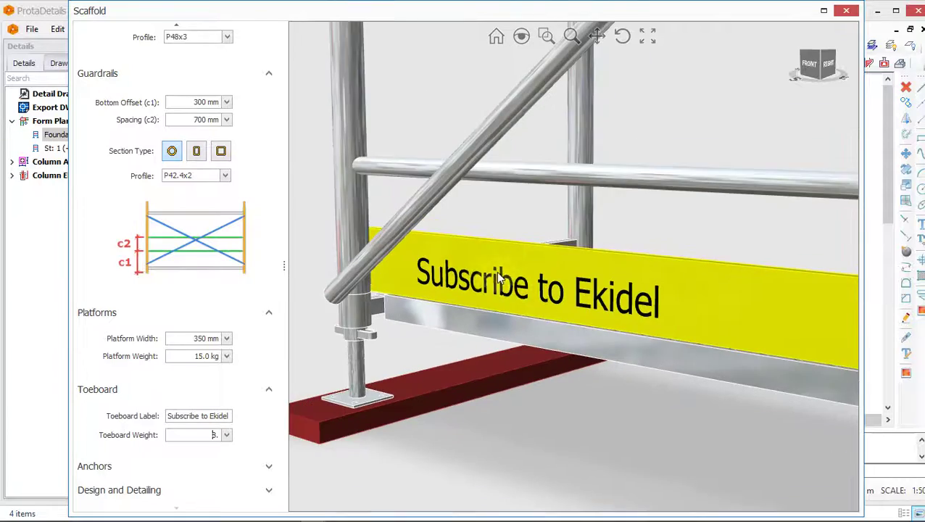
Examine the toeboard lettering on the lowest and middle storeys, and view it across the scaffold's front face
{"action": "middle_click", "coordinate": [560, 396]}
{"action": "middle_click", "coordinate": [560, 396]}
{"action": "left_click_drag", "start_coordinate": [573, 395], "coordinate": [553, 303]}
{"action": "scroll", "coordinate": [553, 290], "scroll_direction": "up", "scroll_amount": 3}
{"action": "scroll", "coordinate": [551, 270], "scroll_direction": "down", "scroll_amount": 3}
{"action": "middle_click_drag", "start_coordinate": [552, 275], "coordinate": [538, 182]}
{"action": "scroll", "coordinate": [537, 172], "scroll_direction": "up", "scroll_amount": 5}
{"action": "scroll", "coordinate": [526, 184], "scroll_direction": "up", "scroll_amount": 2}
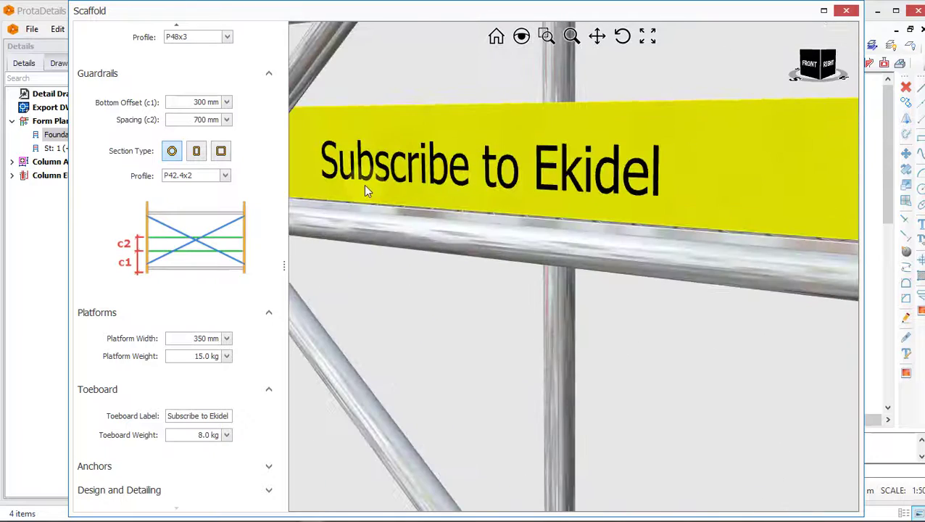
{"action": "scroll", "coordinate": [543, 173], "scroll_direction": "down", "scroll_amount": 8}
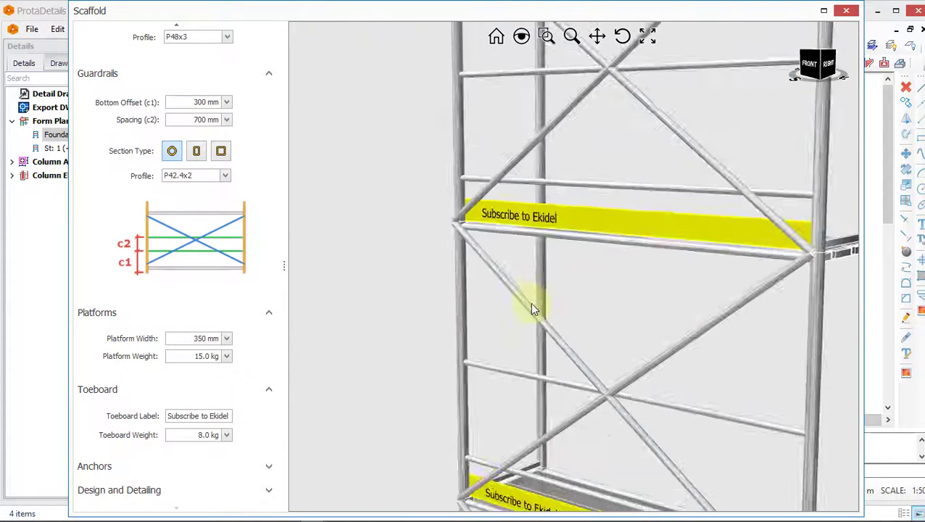
{"action": "scroll", "coordinate": [520, 288], "scroll_direction": "down", "scroll_amount": 1}
{"action": "middle_click_drag", "start_coordinate": [514, 217], "coordinate": [497, 226]}
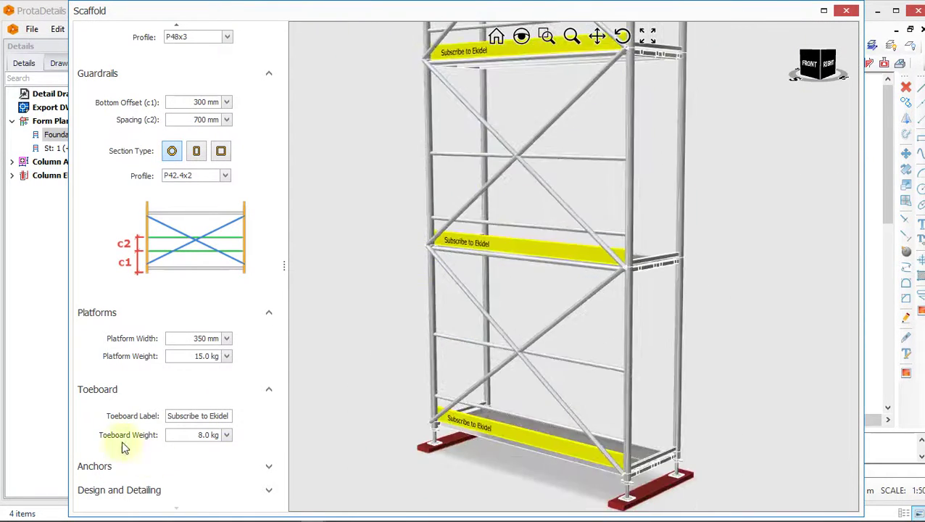
Open the anchor settings, set the anchorage pattern to Pattern, and view the scaffold's base
{"action": "left_click", "coordinate": [269, 468]}
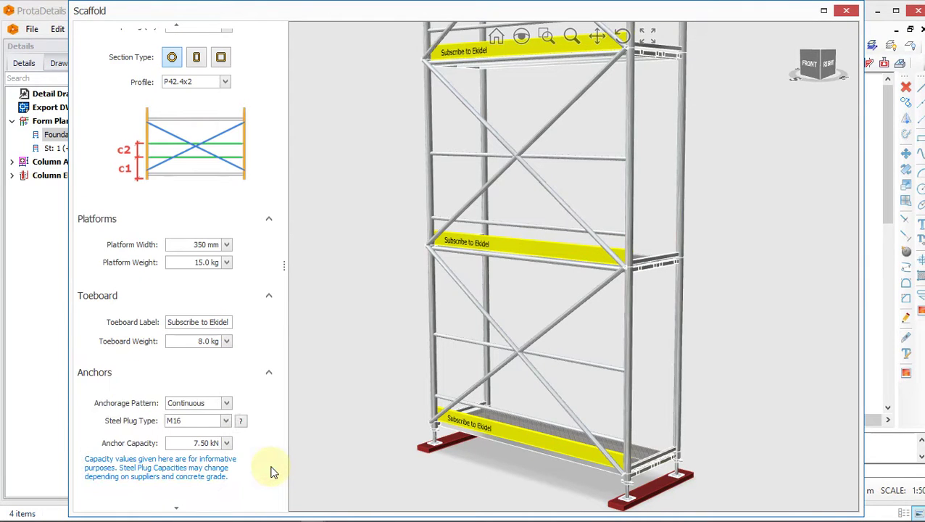
{"action": "scroll", "coordinate": [151, 411], "scroll_direction": "up", "scroll_amount": 1}
{"action": "scroll", "coordinate": [202, 410], "scroll_direction": "down", "scroll_amount": 2}
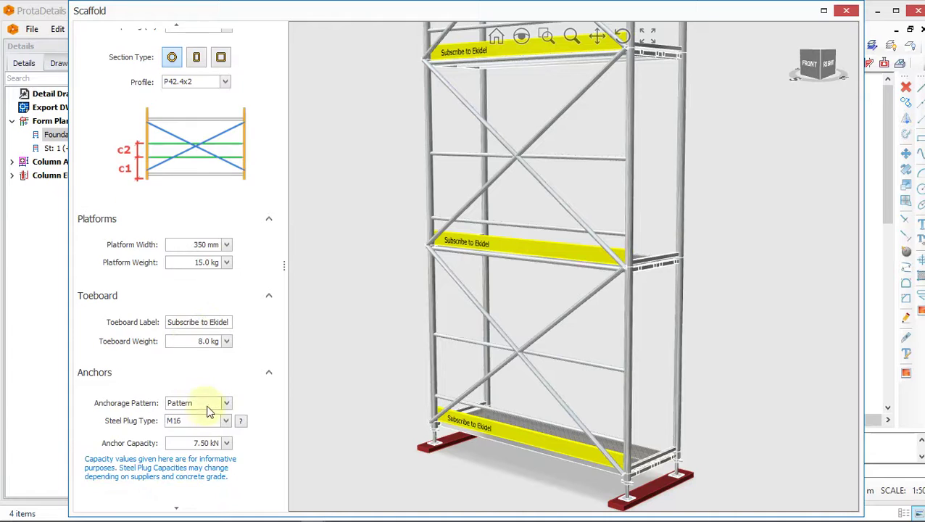
{"action": "scroll", "coordinate": [365, 344], "scroll_direction": "down", "scroll_amount": 2}
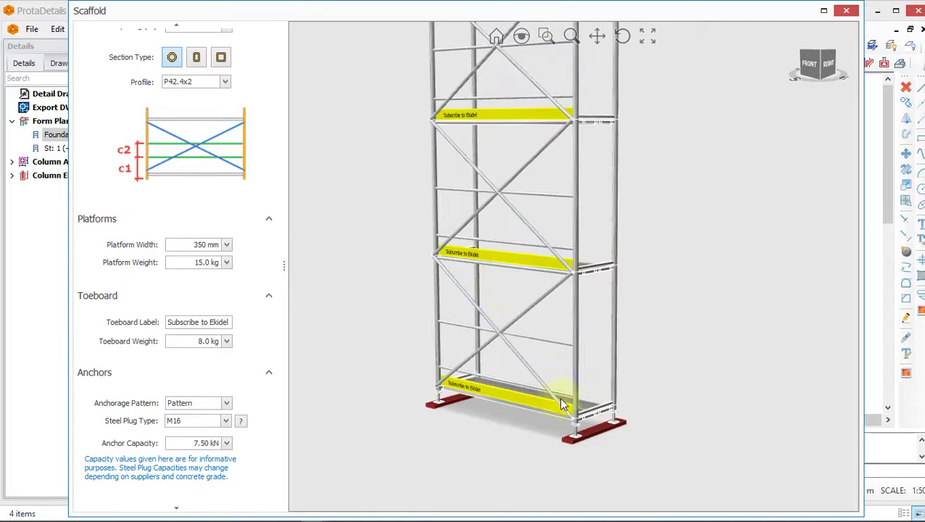
{"action": "scroll", "coordinate": [558, 445], "scroll_direction": "up", "scroll_amount": 2}
{"action": "scroll", "coordinate": [571, 445], "scroll_direction": "up", "scroll_amount": 5}
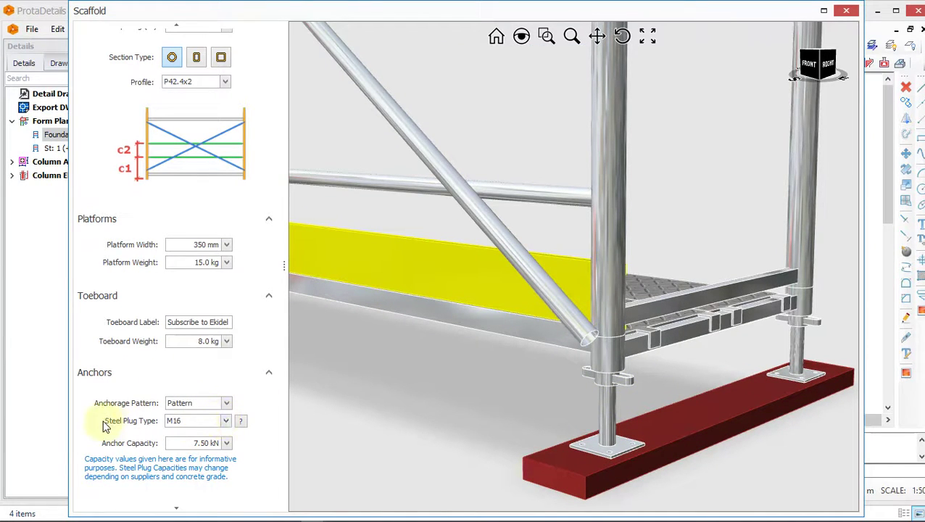
Consult the steel plug size and load table, and set the anchors' steel plug type to M20
{"action": "left_click", "coordinate": [242, 421]}
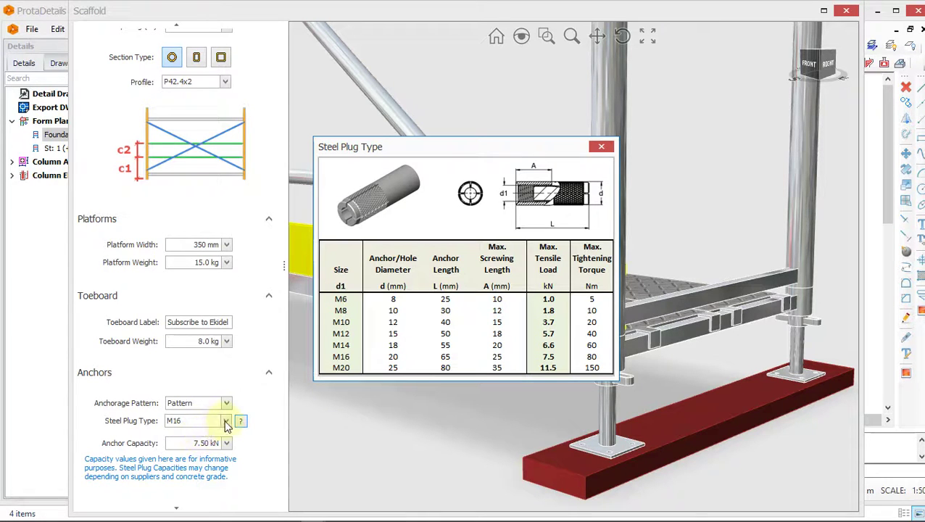
{"action": "left_click", "coordinate": [603, 148]}
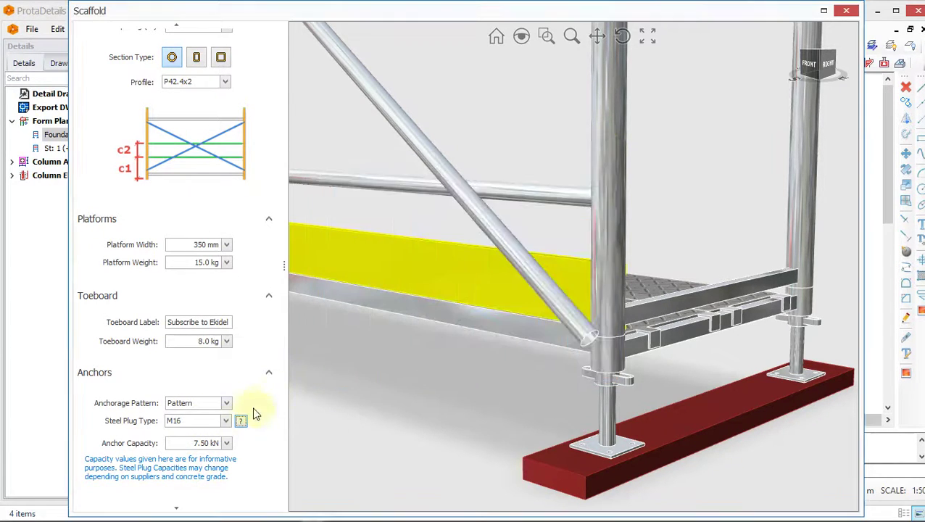
{"action": "left_click", "coordinate": [226, 420]}
{"action": "left_click", "coordinate": [180, 495]}
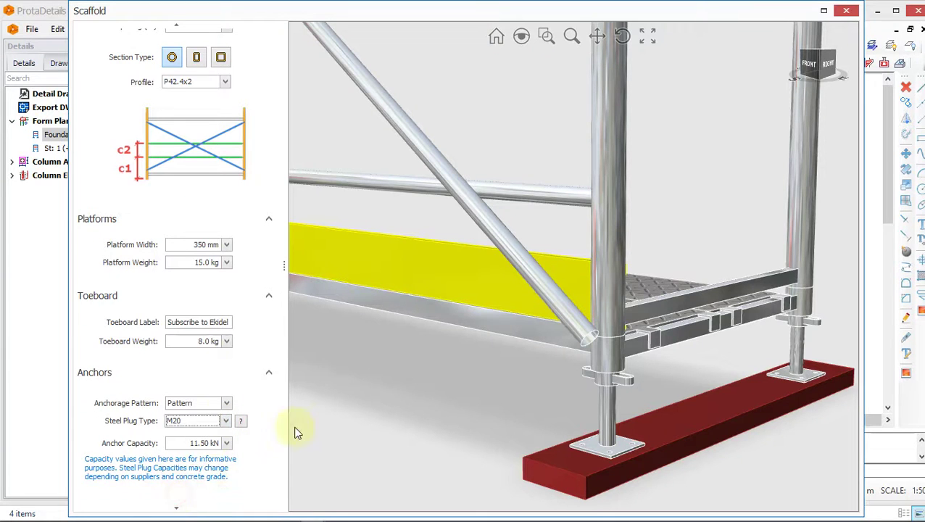
{"action": "scroll", "coordinate": [549, 330], "scroll_direction": "down", "scroll_amount": 5}
{"action": "scroll", "coordinate": [430, 378], "scroll_direction": "up", "scroll_amount": 3}
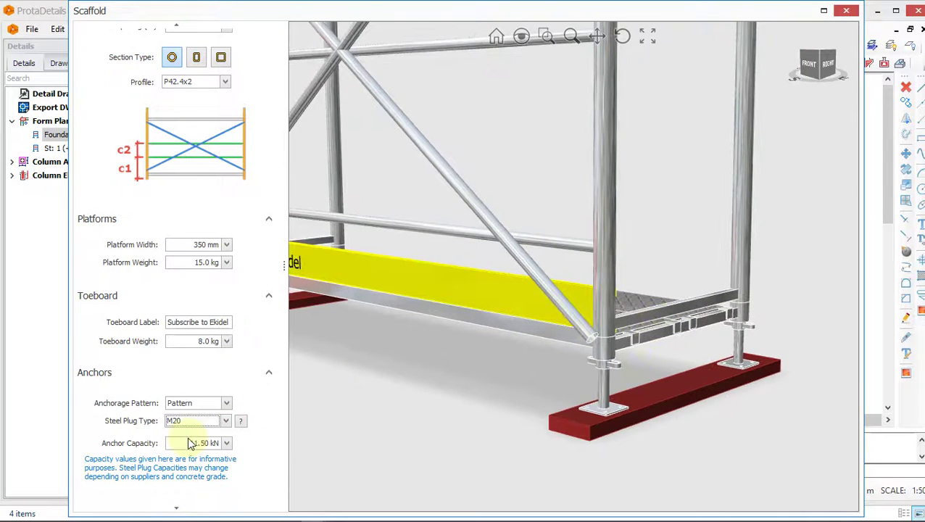
Open the design and detailing settings and read the TS EN 12811-1 service load table for the loading classes
{"action": "scroll", "coordinate": [246, 399], "scroll_direction": "down", "scroll_amount": 1}
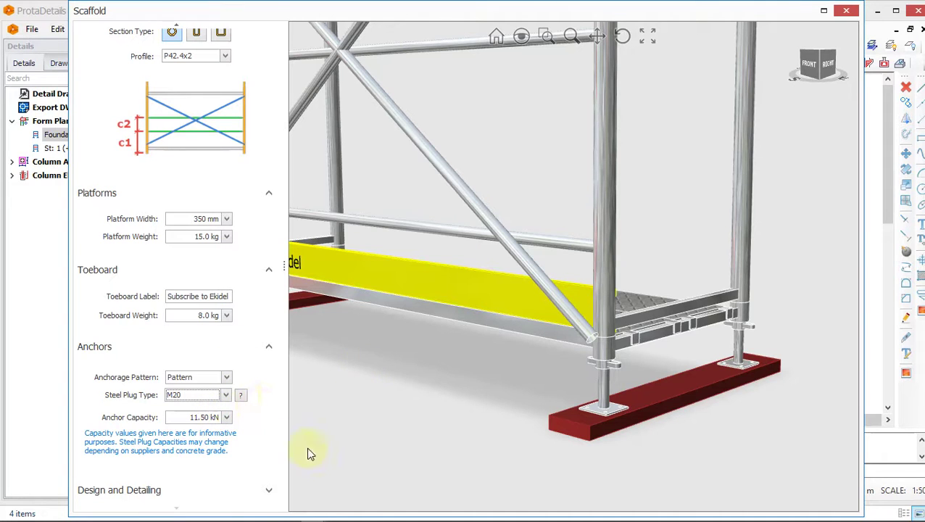
{"action": "left_click", "coordinate": [269, 491]}
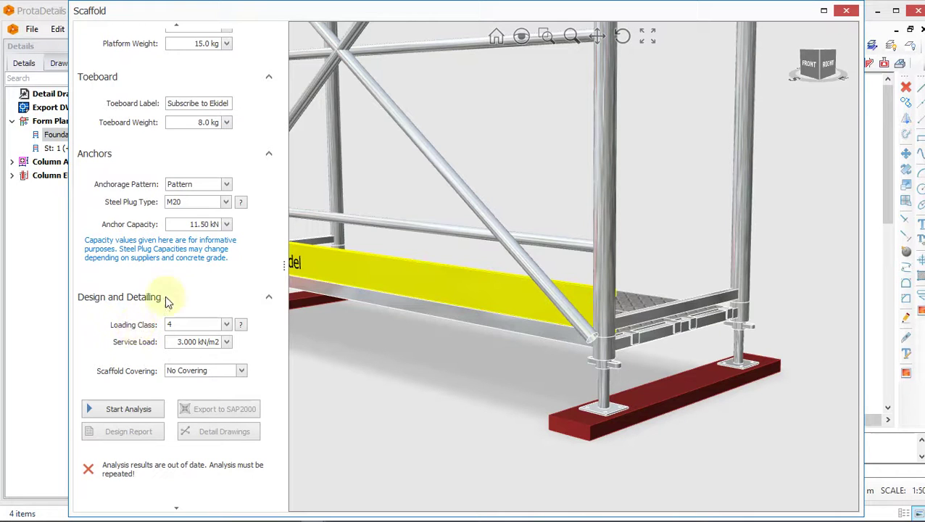
{"action": "left_click", "coordinate": [240, 325]}
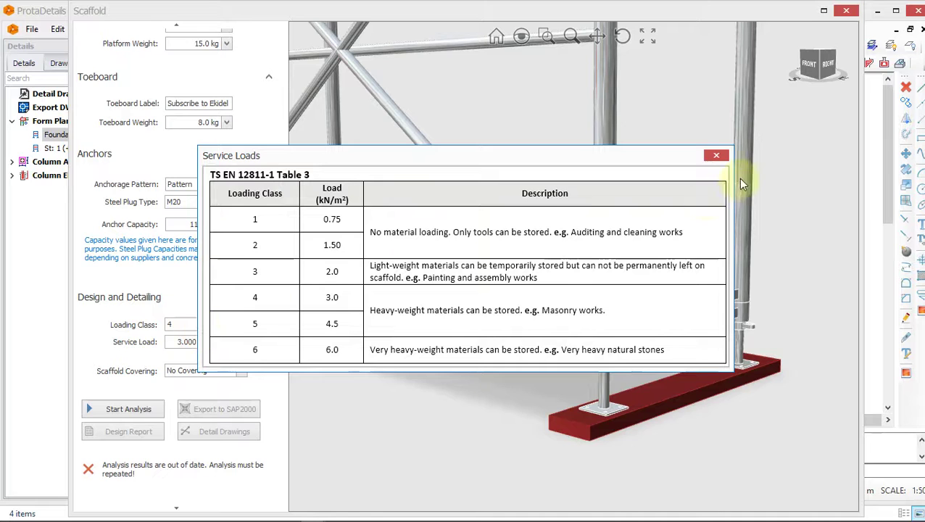
{"action": "left_click", "coordinate": [716, 155]}
{"action": "scroll", "coordinate": [525, 254], "scroll_direction": "down", "scroll_amount": 5}
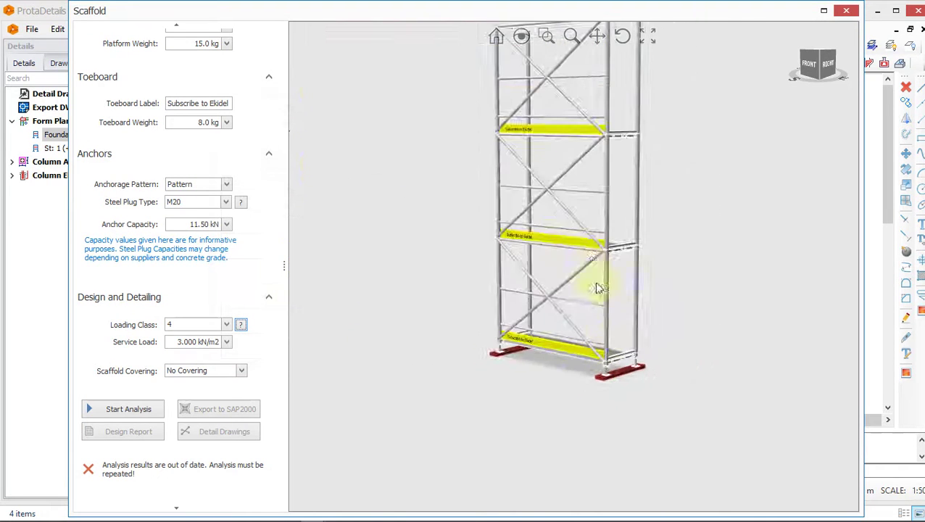
{"action": "left_click", "coordinate": [241, 325]}
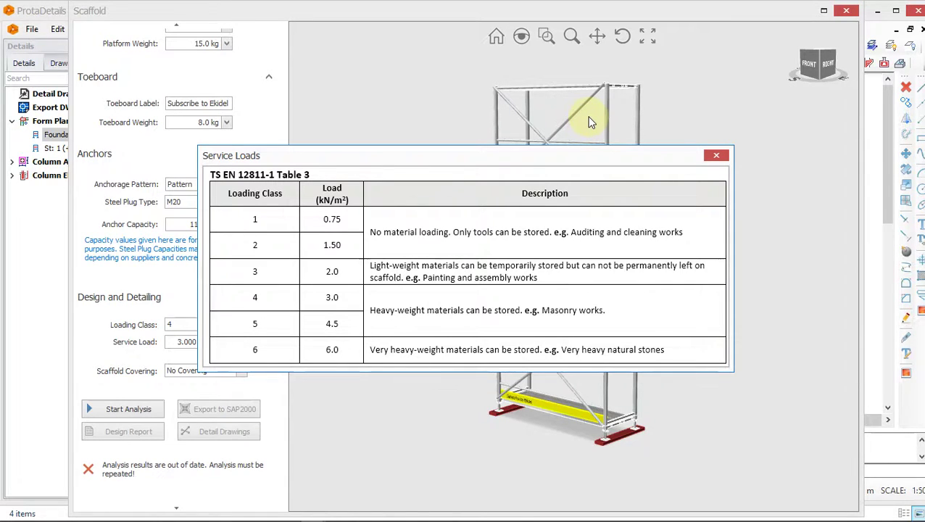
{"action": "left_click_drag", "start_coordinate": [507, 147], "coordinate": [492, 209]}
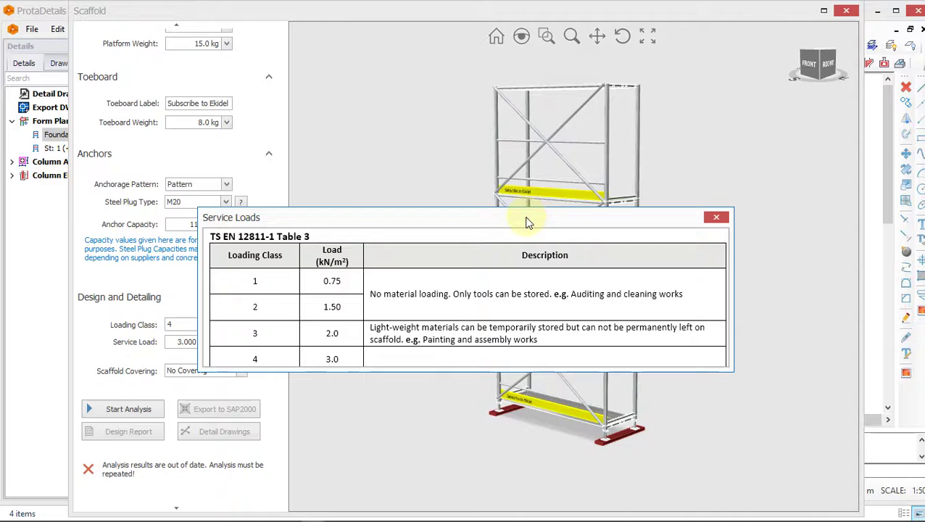
{"action": "left_click_drag", "start_coordinate": [528, 220], "coordinate": [493, 120]}
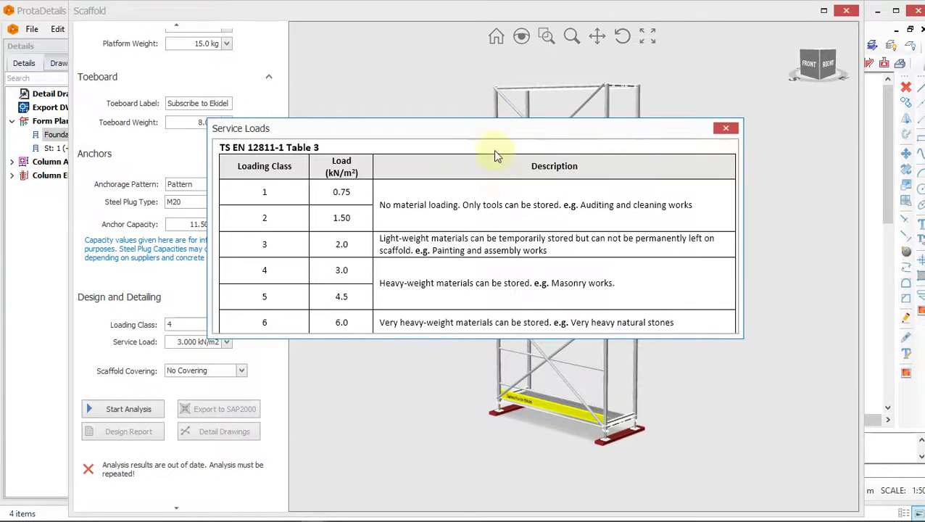
{"action": "left_click", "coordinate": [725, 131]}
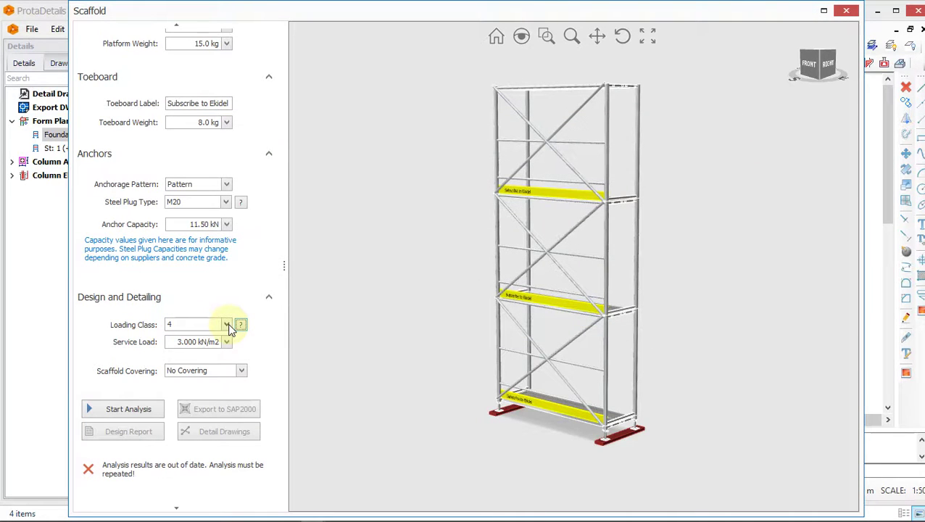
Set the loading class to 2 and the service load to 1.7 kN/m2
{"action": "left_click", "coordinate": [227, 325]}
{"action": "left_click", "coordinate": [185, 346]}
{"action": "left_click", "coordinate": [227, 345]}
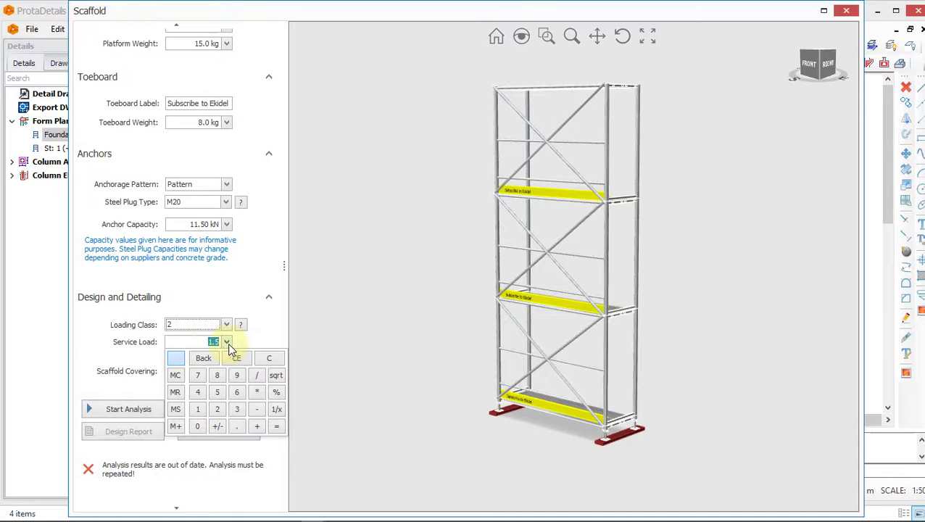
{"action": "left_click", "coordinate": [198, 409]}
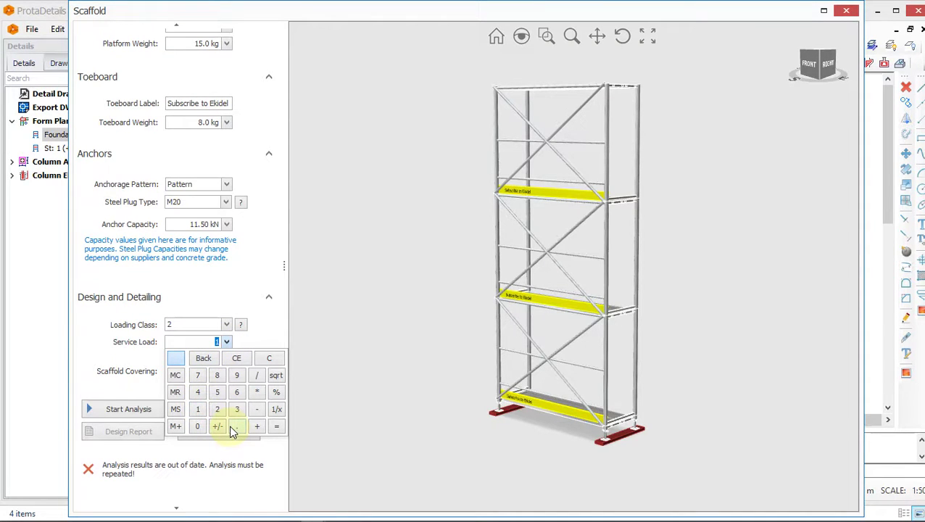
{"action": "left_click", "coordinate": [233, 427]}
{"action": "left_click", "coordinate": [197, 374]}
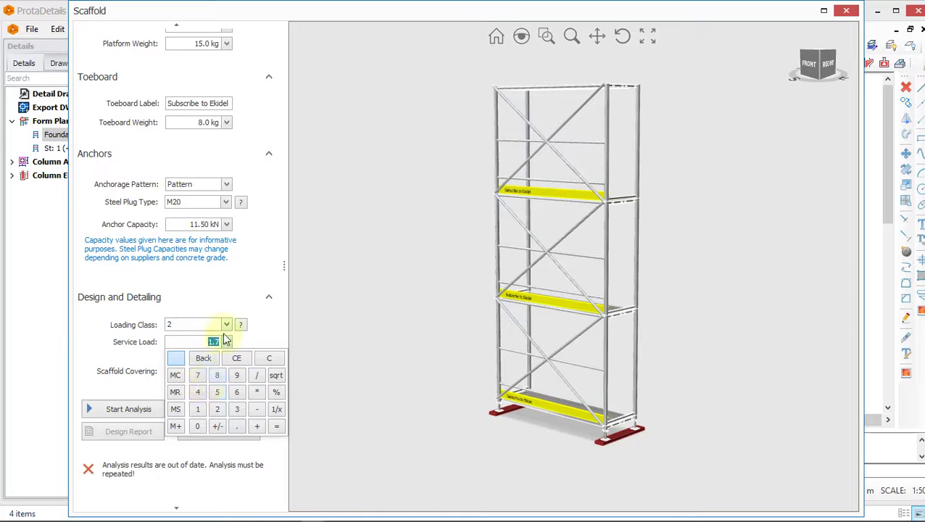
{"action": "left_click", "coordinate": [229, 297]}
{"action": "left_click", "coordinate": [229, 297]}
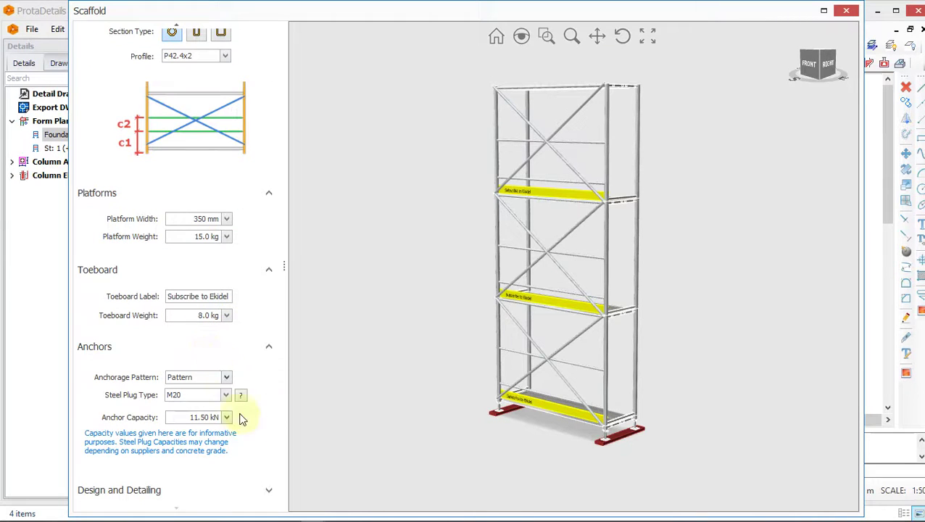
{"action": "left_click", "coordinate": [268, 490]}
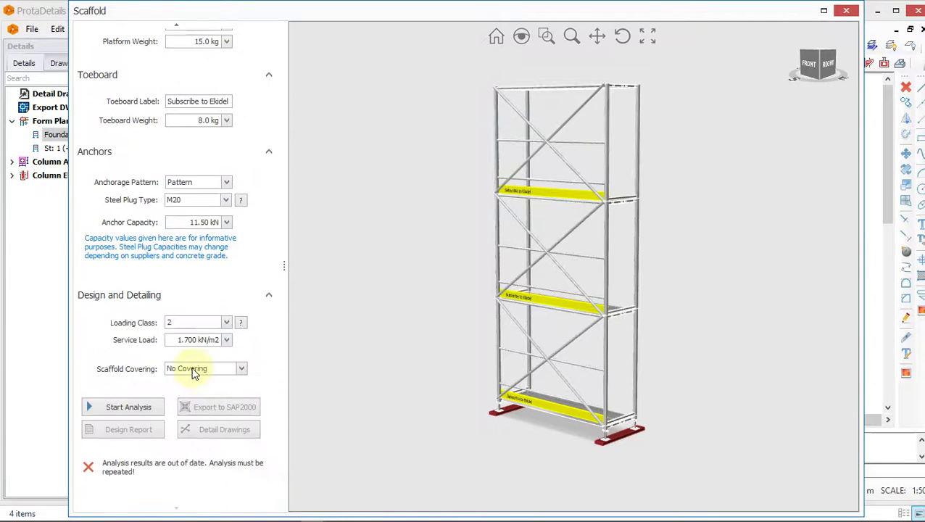
Set the scaffold covering to Covered with Net and view the netting around the whole scaffold
{"action": "scroll", "coordinate": [507, 313], "scroll_direction": "up", "scroll_amount": 2}
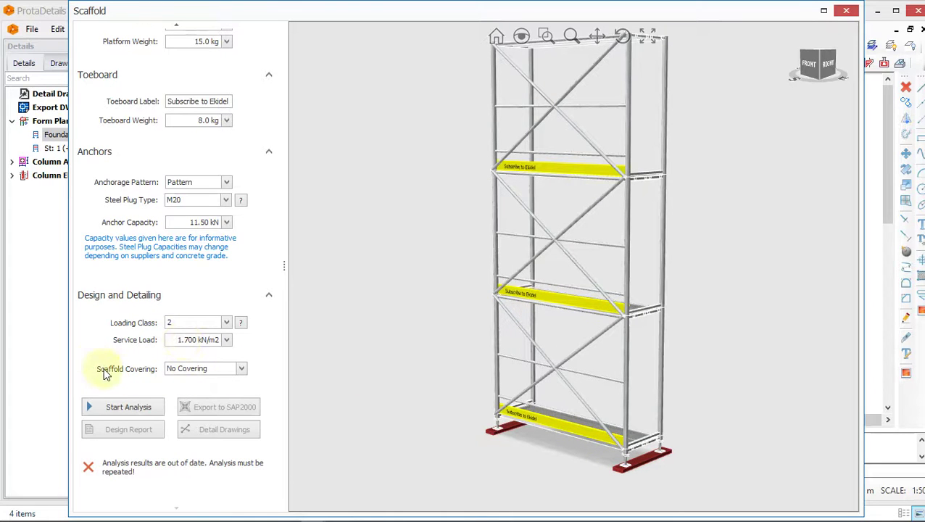
{"action": "scroll", "coordinate": [109, 374], "scroll_direction": "up", "scroll_amount": 3}
{"action": "scroll", "coordinate": [182, 365], "scroll_direction": "down", "scroll_amount": 3}
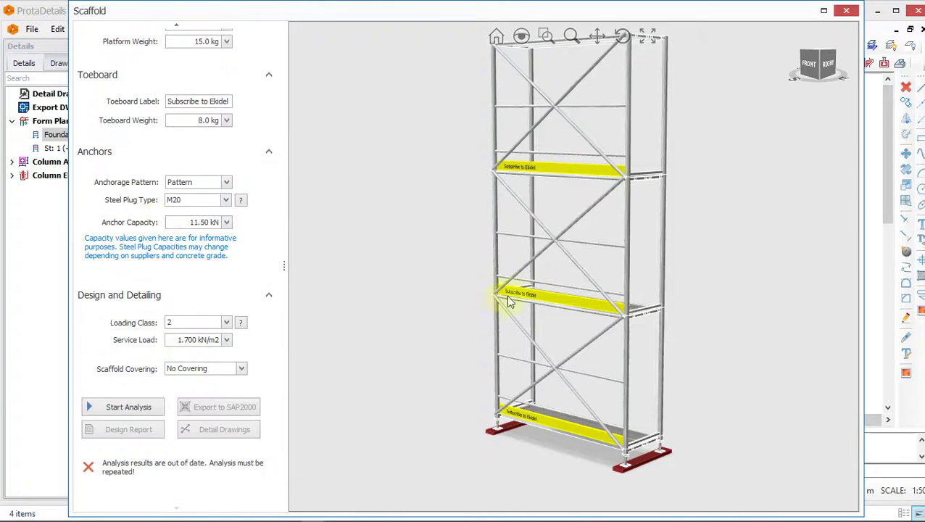
{"action": "scroll", "coordinate": [529, 275], "scroll_direction": "up", "scroll_amount": 4}
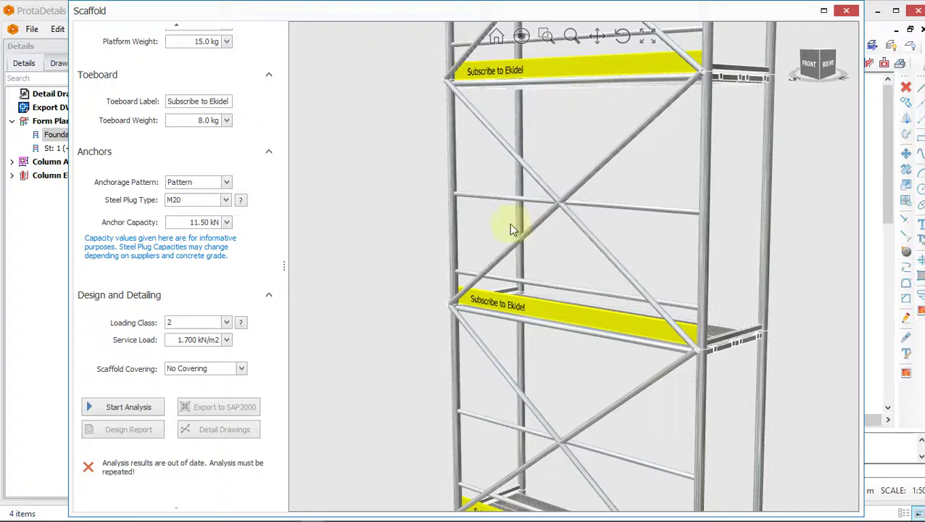
{"action": "left_click", "coordinate": [241, 370]}
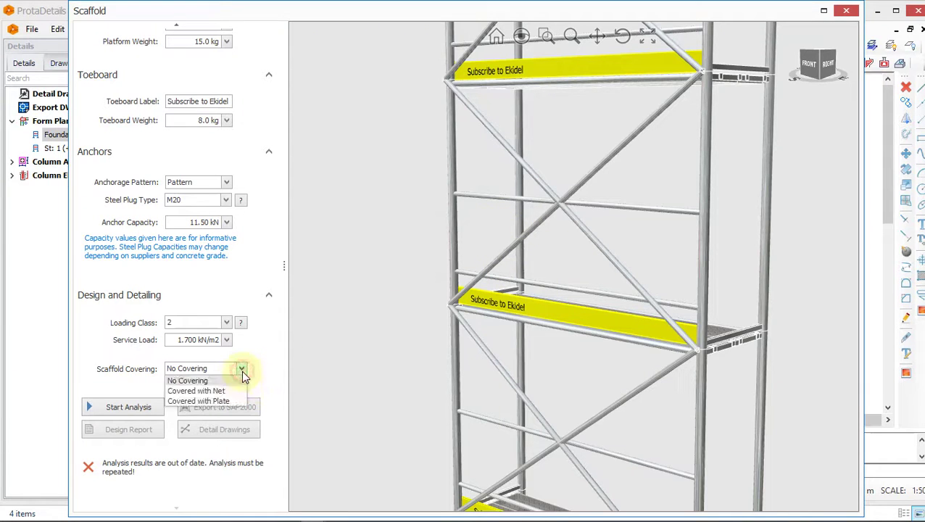
{"action": "left_click", "coordinate": [200, 392]}
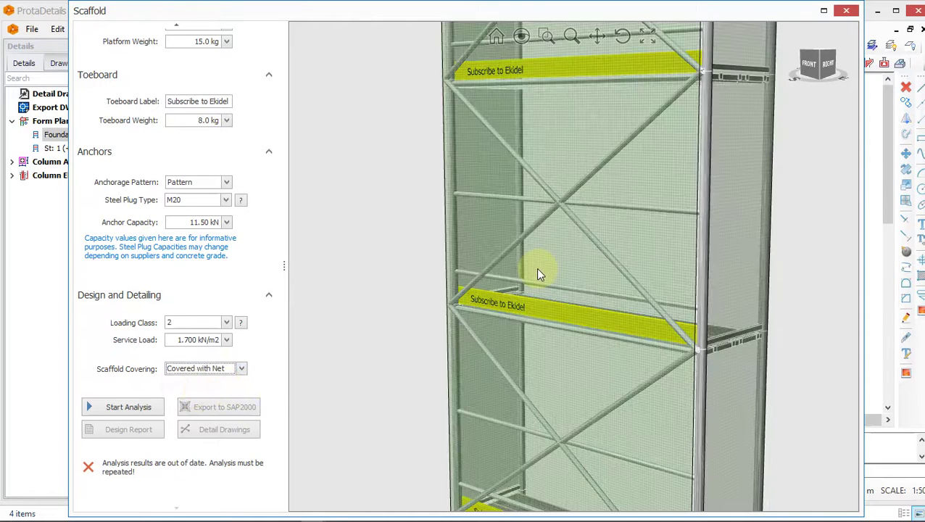
{"action": "middle_click_drag", "start_coordinate": [536, 267], "coordinate": [600, 295]}
Try the Covered with Plate option, view it from the scaffold's side, and return the covering to No Covering
{"action": "left_click", "coordinate": [242, 368]}
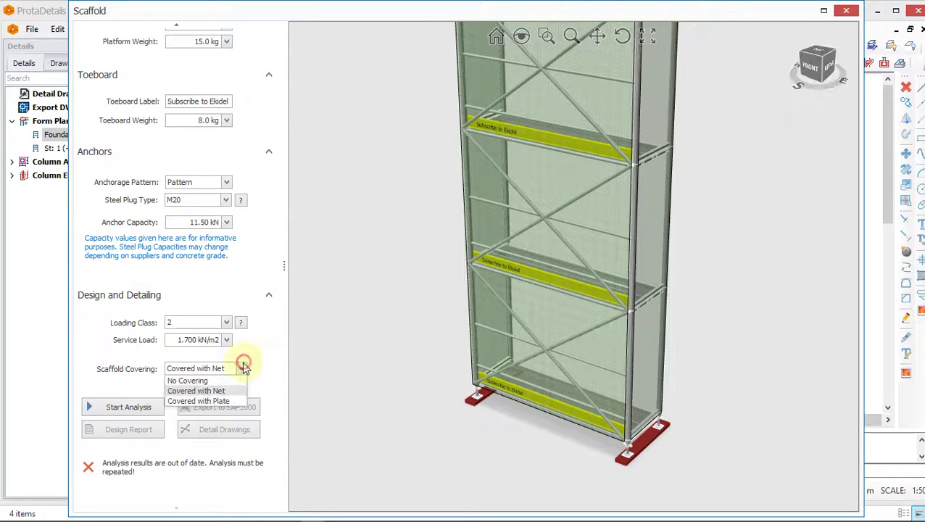
{"action": "left_click", "coordinate": [215, 402]}
{"action": "scroll", "coordinate": [614, 265], "scroll_direction": "down", "scroll_amount": 2}
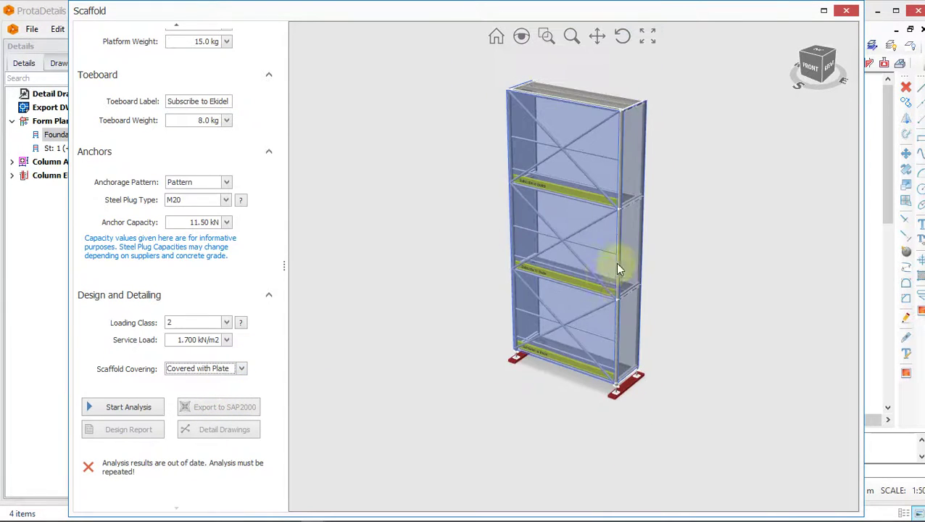
{"action": "scroll", "coordinate": [622, 290], "scroll_direction": "up", "scroll_amount": 3}
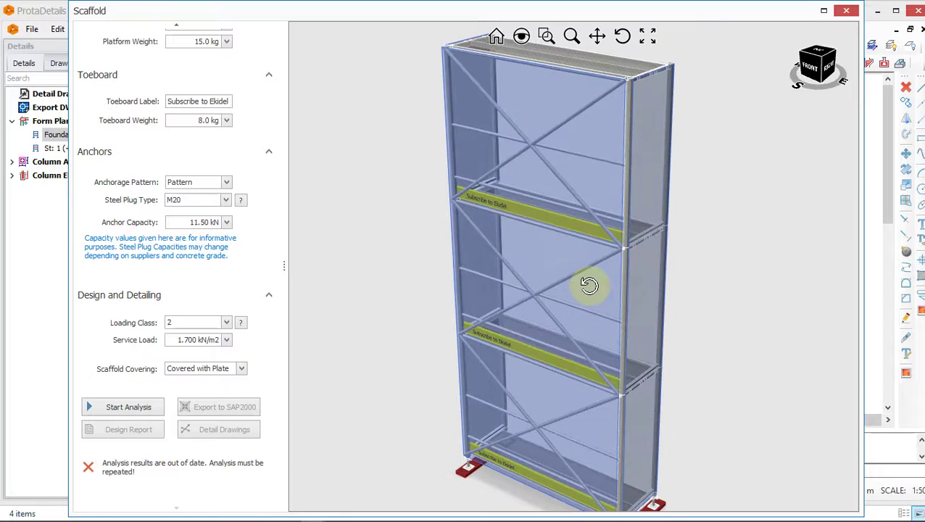
{"action": "middle_click_drag", "start_coordinate": [588, 285], "coordinate": [405, 308]}
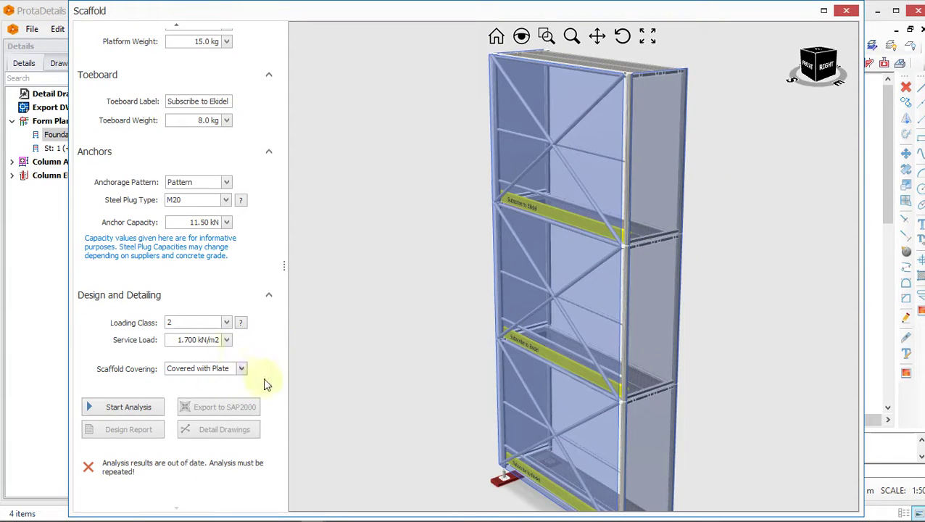
{"action": "left_click", "coordinate": [243, 368]}
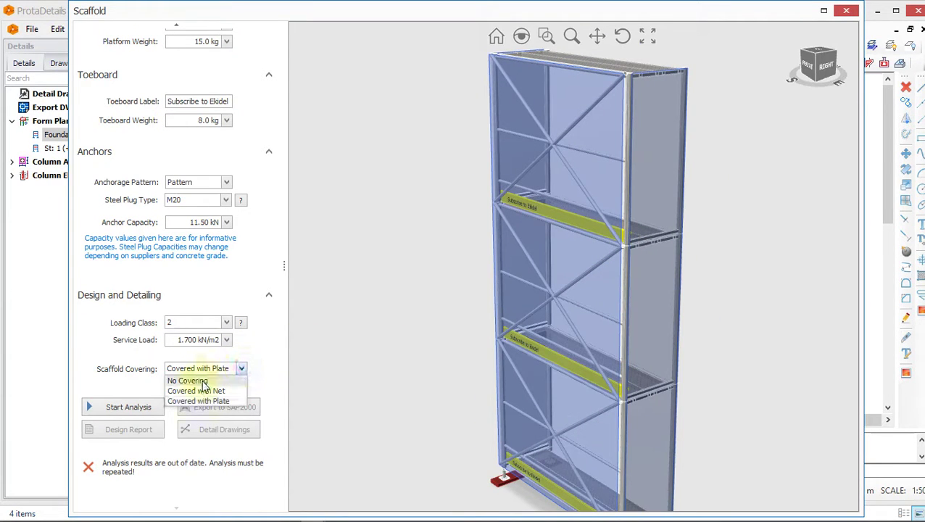
{"action": "left_click", "coordinate": [196, 380]}
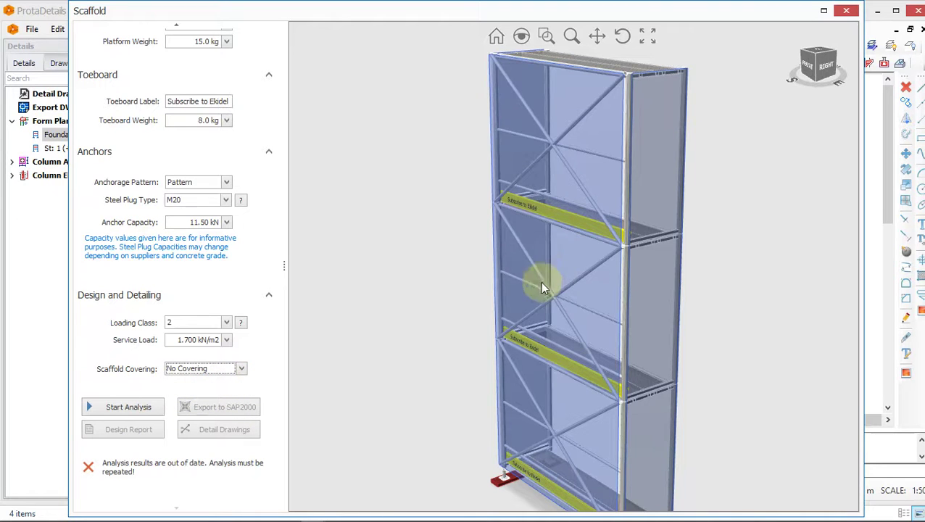
Run the analysis of the uncovered three-storey scaffold
{"action": "scroll", "coordinate": [575, 332], "scroll_direction": "up", "scroll_amount": 5}
{"action": "scroll", "coordinate": [609, 369], "scroll_direction": "down", "scroll_amount": 3}
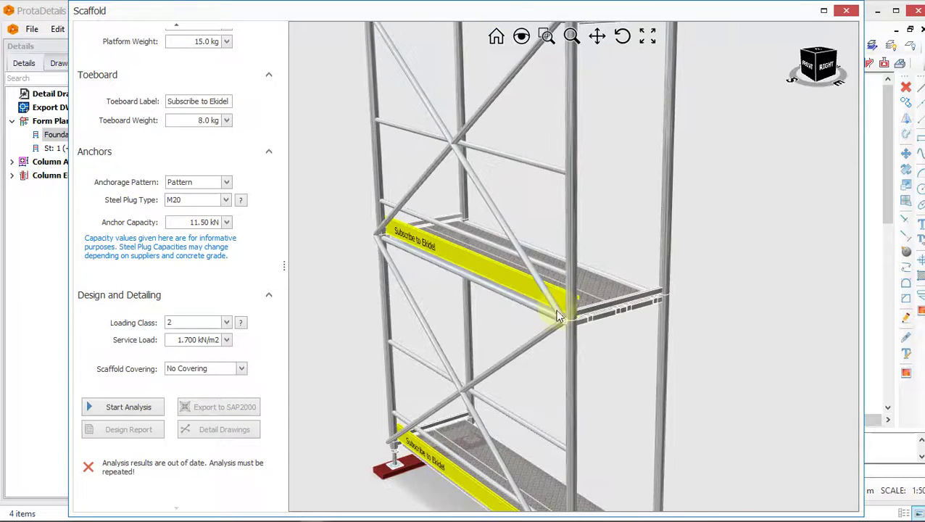
{"action": "left_click", "coordinate": [119, 408]}
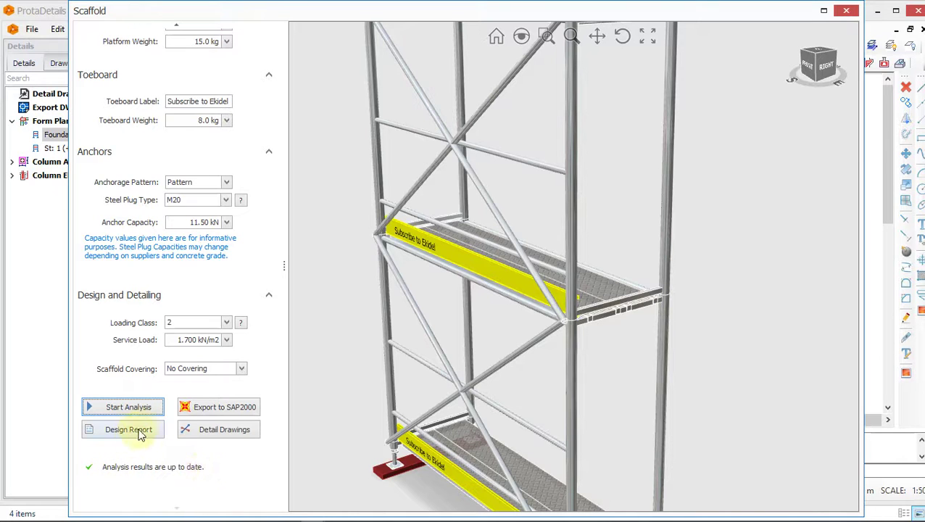
{"action": "scroll", "coordinate": [528, 248], "scroll_direction": "down", "scroll_amount": 5}
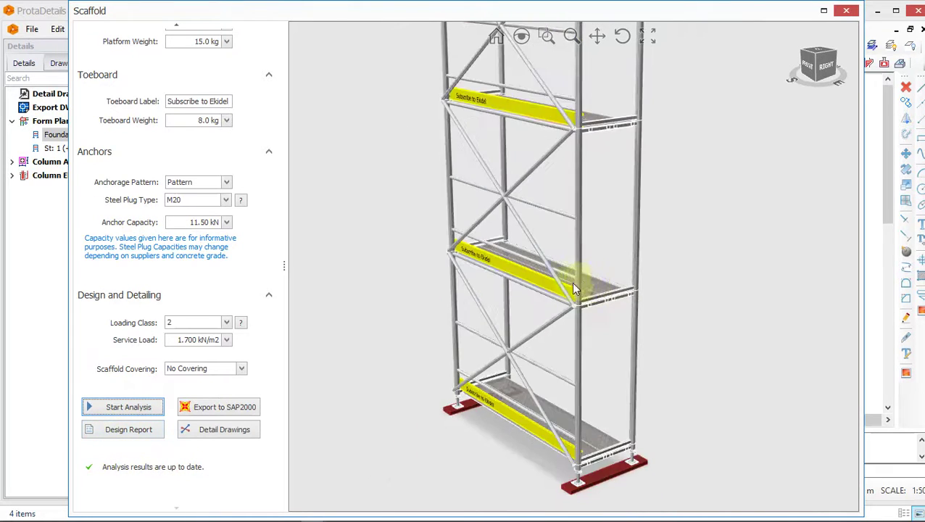
{"action": "scroll", "coordinate": [577, 172], "scroll_direction": "up", "scroll_amount": 3}
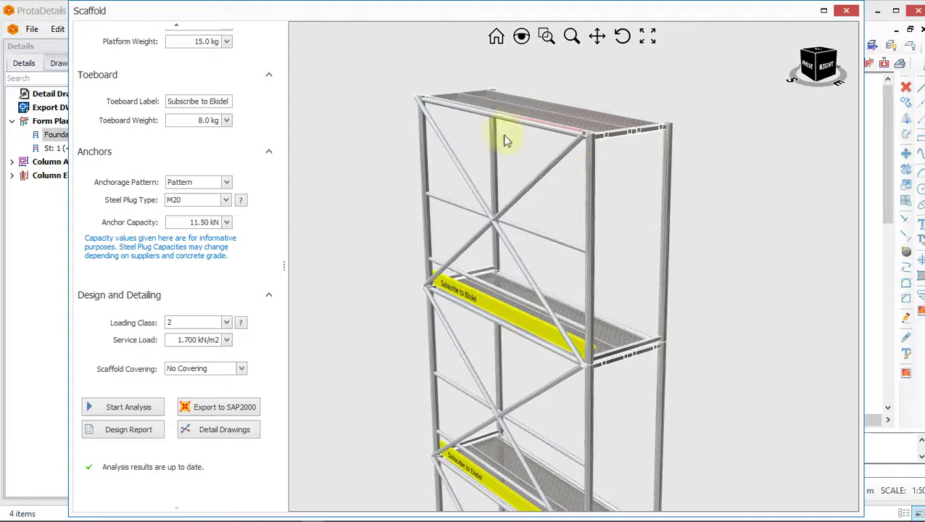
Generate the scaffold's design report and review its 3D view and the Dimensions and Member Sections
{"action": "left_click", "coordinate": [130, 430]}
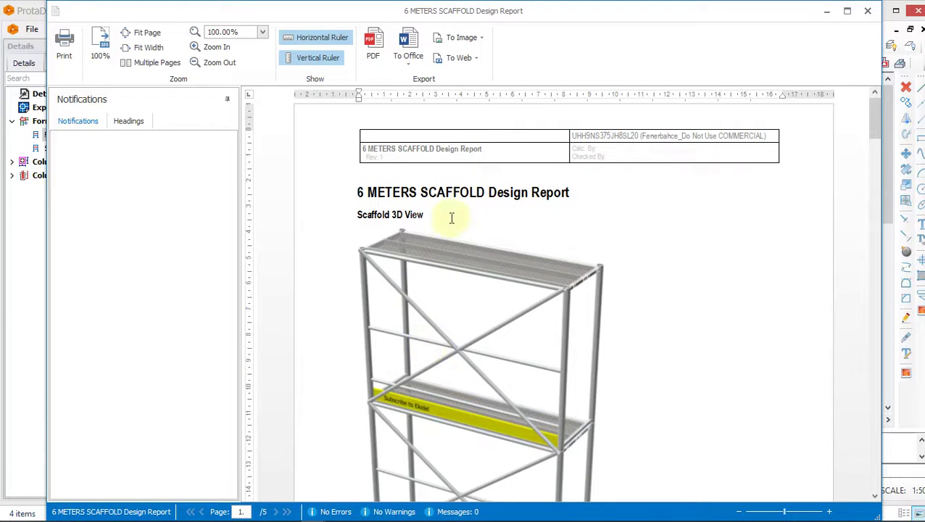
{"action": "scroll", "coordinate": [433, 188], "scroll_direction": "down", "scroll_amount": 5}
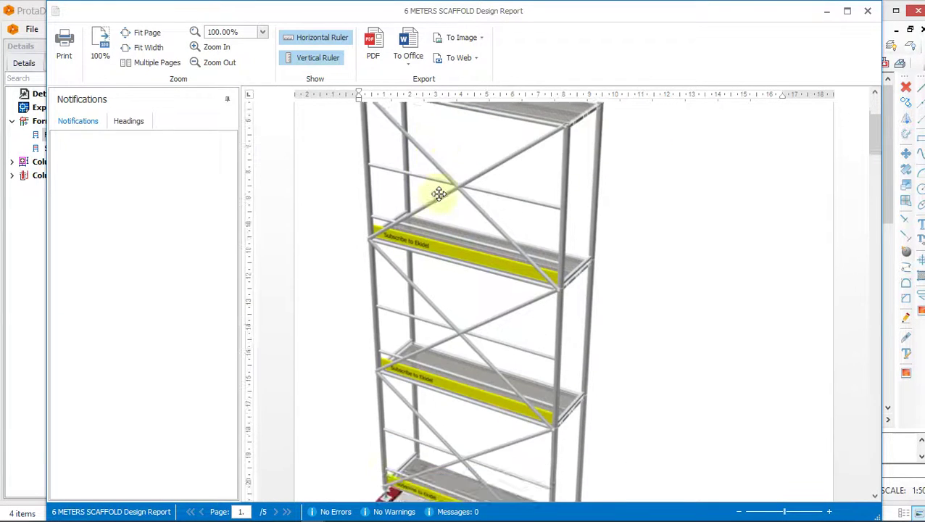
{"action": "scroll", "coordinate": [437, 192], "scroll_direction": "up", "scroll_amount": 5}
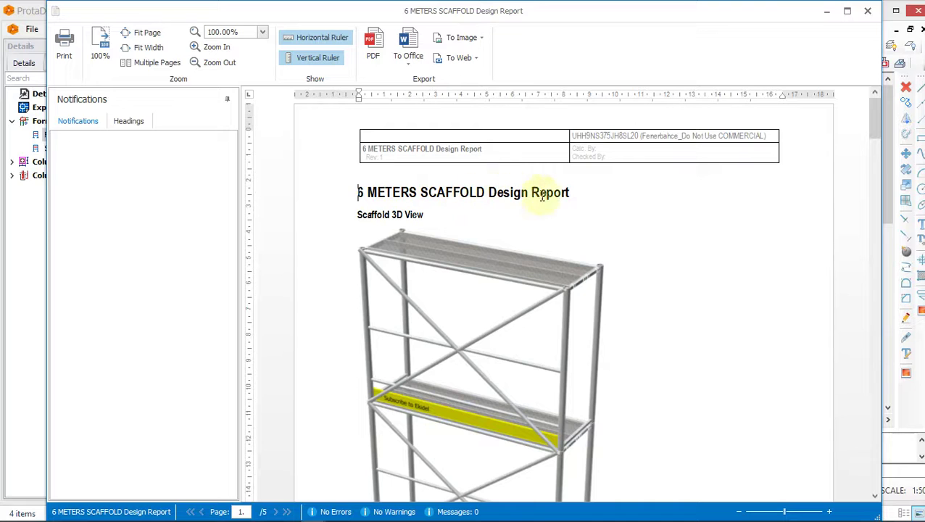
{"action": "scroll", "coordinate": [473, 229], "scroll_direction": "down", "scroll_amount": 3}
{"action": "scroll", "coordinate": [475, 231], "scroll_direction": "down", "scroll_amount": 15}
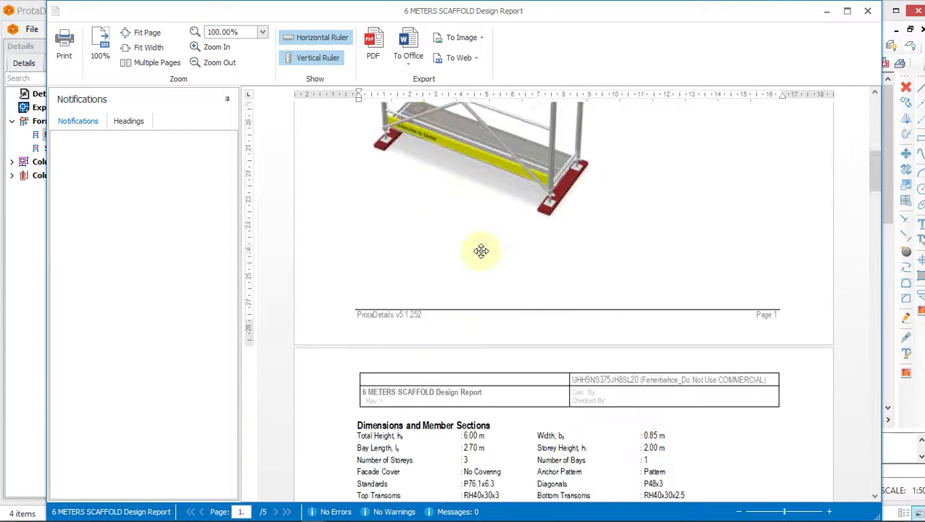
Read the report's buckling/bending, tension, bending and anchor check tables through to the list of used codes
{"action": "scroll", "coordinate": [500, 254], "scroll_direction": "down", "scroll_amount": 15}
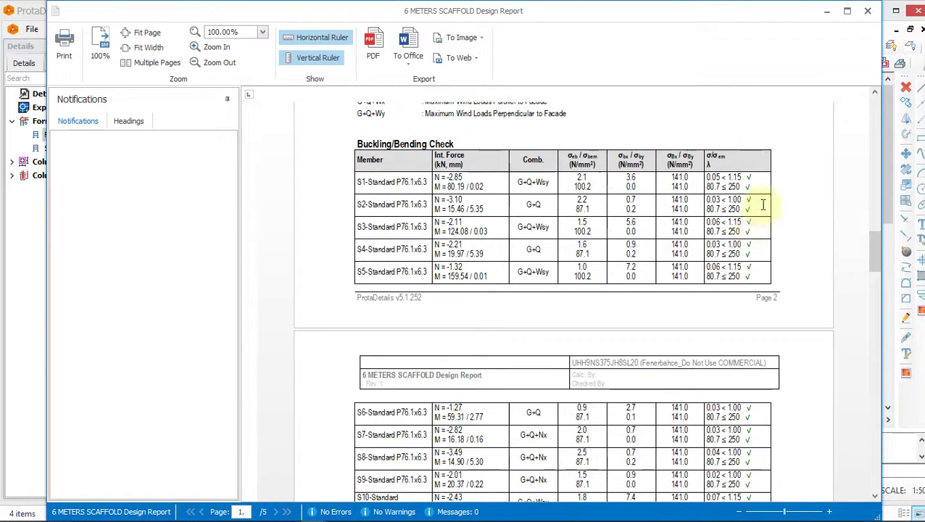
{"action": "scroll", "coordinate": [766, 188], "scroll_direction": "up", "scroll_amount": 6, "text": "ctrl"}
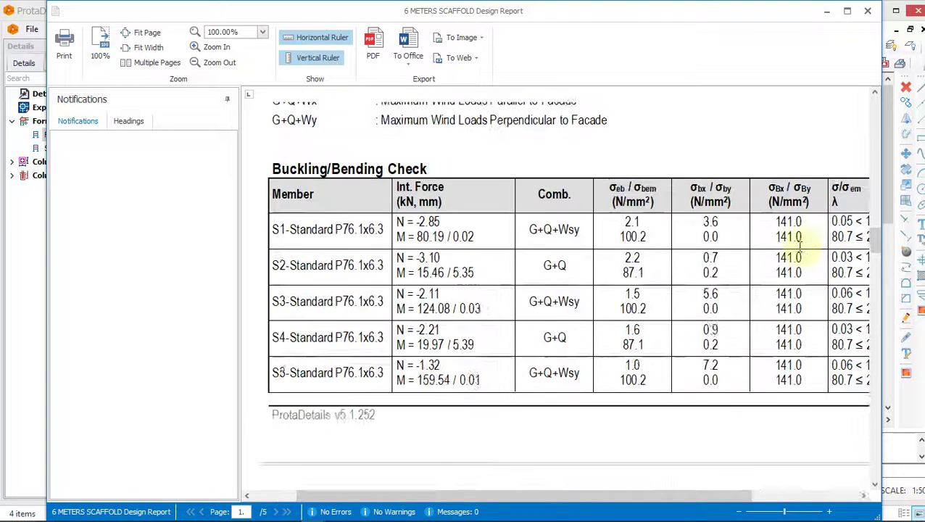
{"action": "left_click_drag", "start_coordinate": [582, 495], "coordinate": [667, 496]}
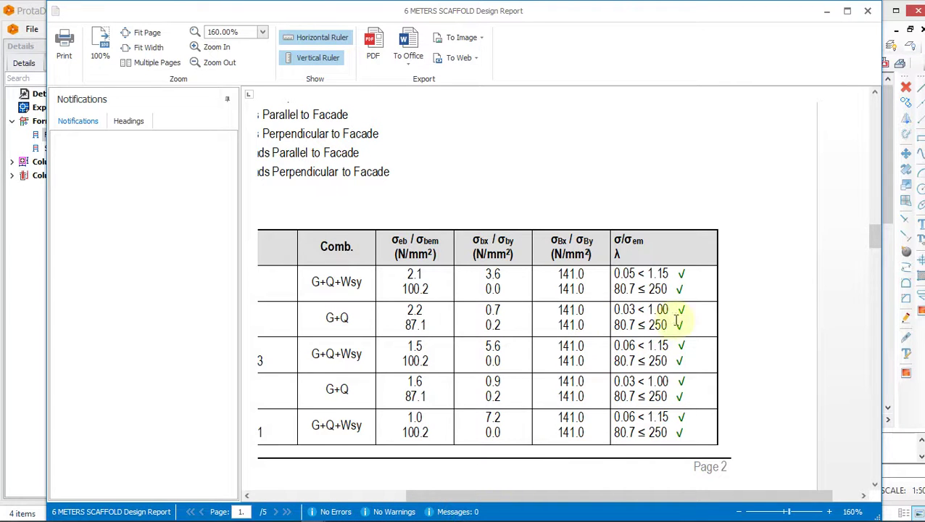
{"action": "scroll", "coordinate": [674, 312], "scroll_direction": "down", "scroll_amount": 3}
{"action": "scroll", "coordinate": [674, 283], "scroll_direction": "down", "scroll_amount": 3, "text": "ctrl"}
{"action": "scroll", "coordinate": [594, 324], "scroll_direction": "down", "scroll_amount": 4}
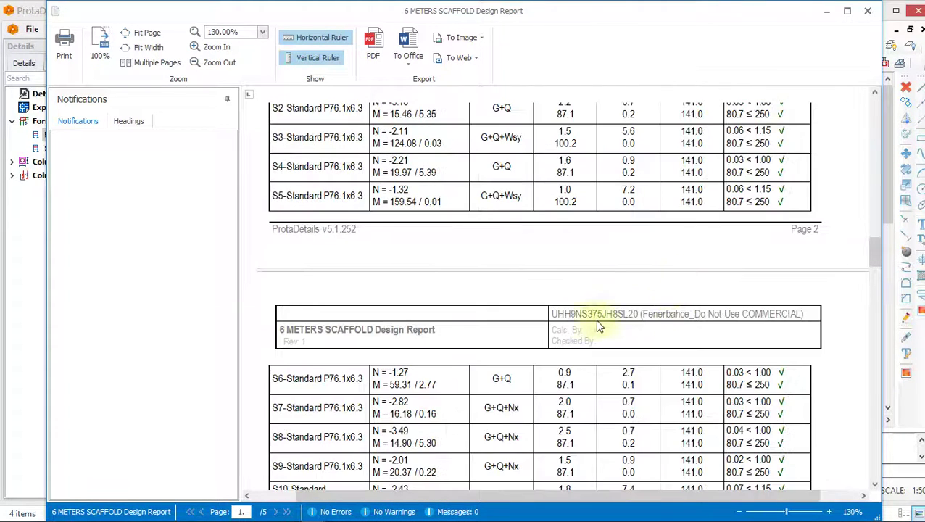
{"action": "scroll", "coordinate": [681, 268], "scroll_direction": "down", "scroll_amount": 5}
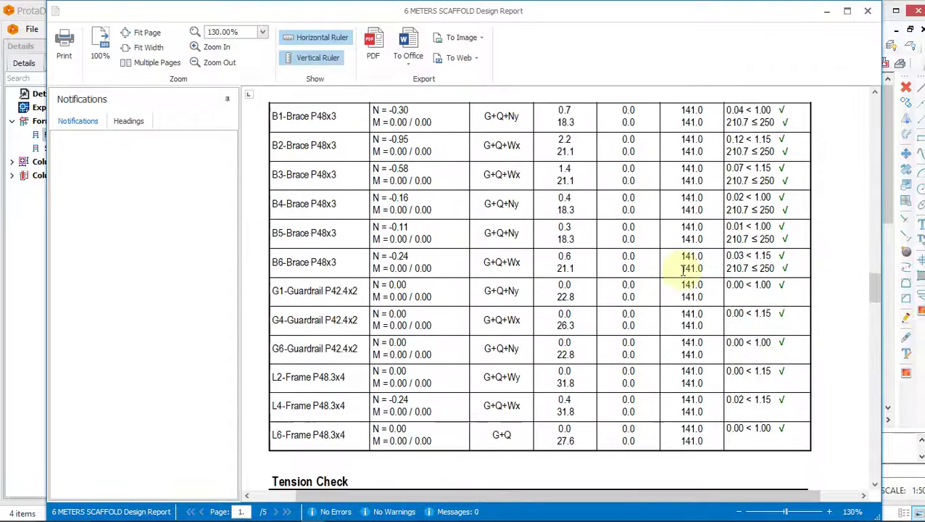
{"action": "scroll", "coordinate": [702, 265], "scroll_direction": "down", "scroll_amount": 3}
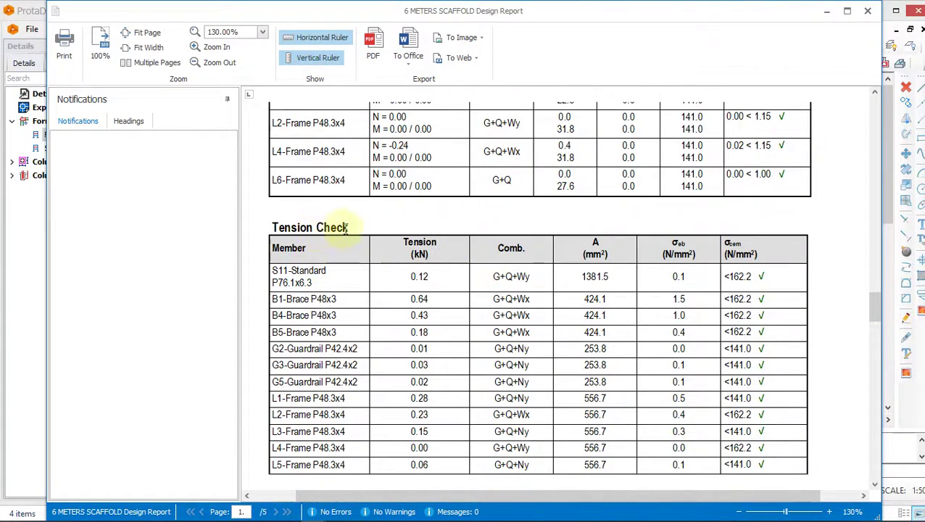
{"action": "scroll", "coordinate": [753, 294], "scroll_direction": "down", "scroll_amount": 2}
{"action": "scroll", "coordinate": [761, 239], "scroll_direction": "down", "scroll_amount": 10}
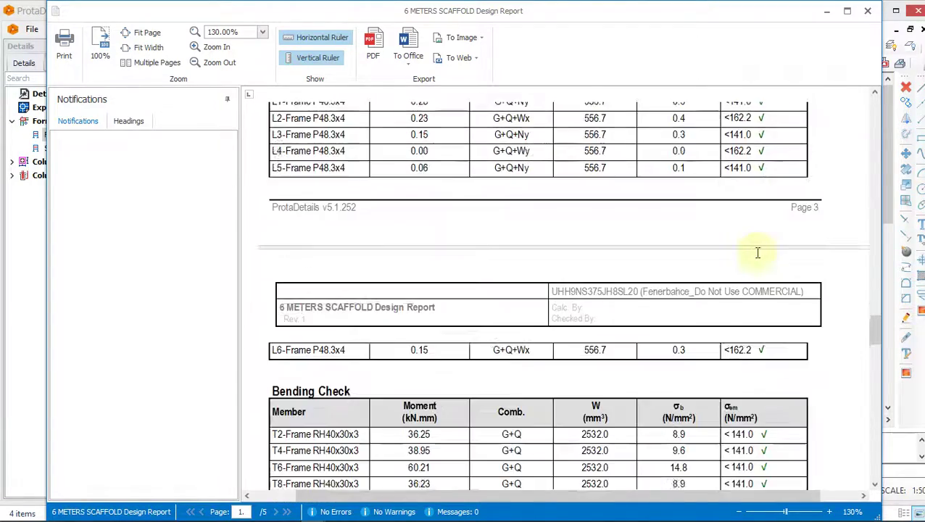
{"action": "scroll", "coordinate": [704, 295], "scroll_direction": "down", "scroll_amount": 10}
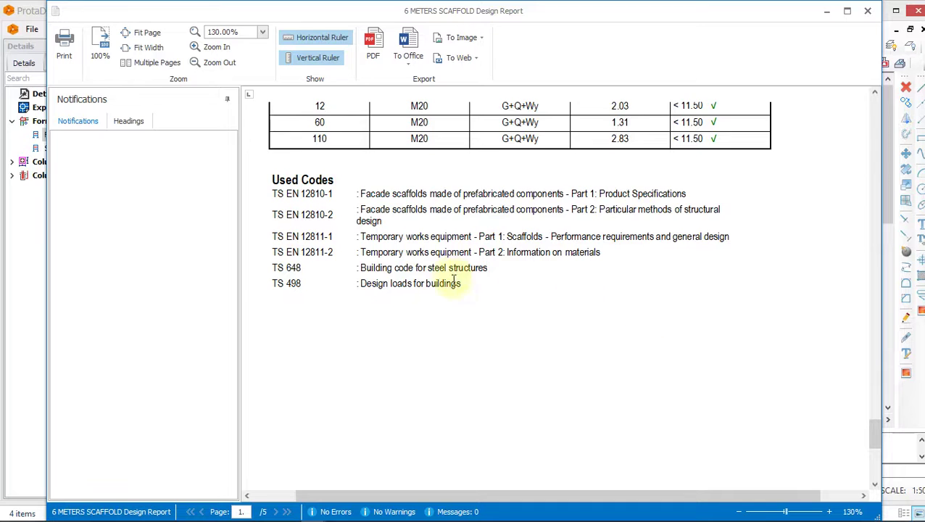
{"action": "scroll", "coordinate": [438, 266], "scroll_direction": "up", "scroll_amount": 1}
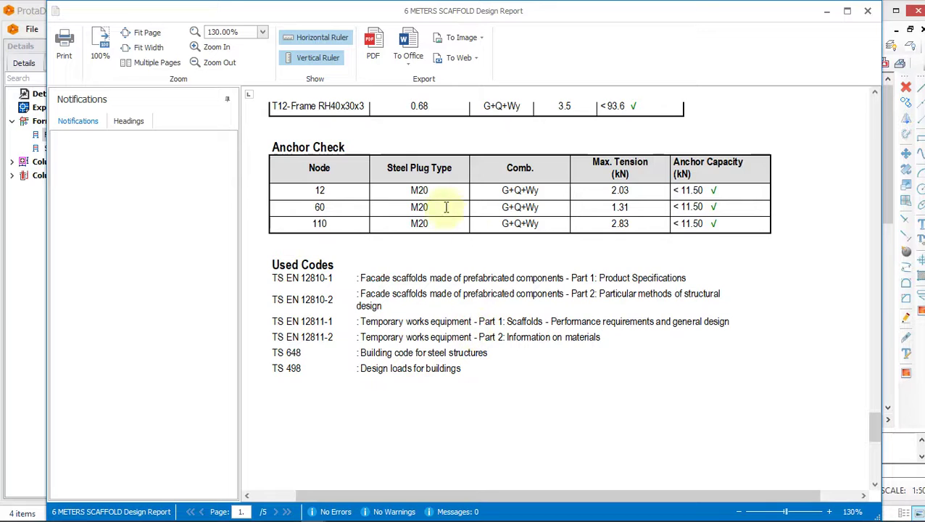
Export the design report to the Desktop as a Word 2007 document named 6 METERS SCAFFOLD, and close the report
{"action": "left_click", "coordinate": [410, 46]}
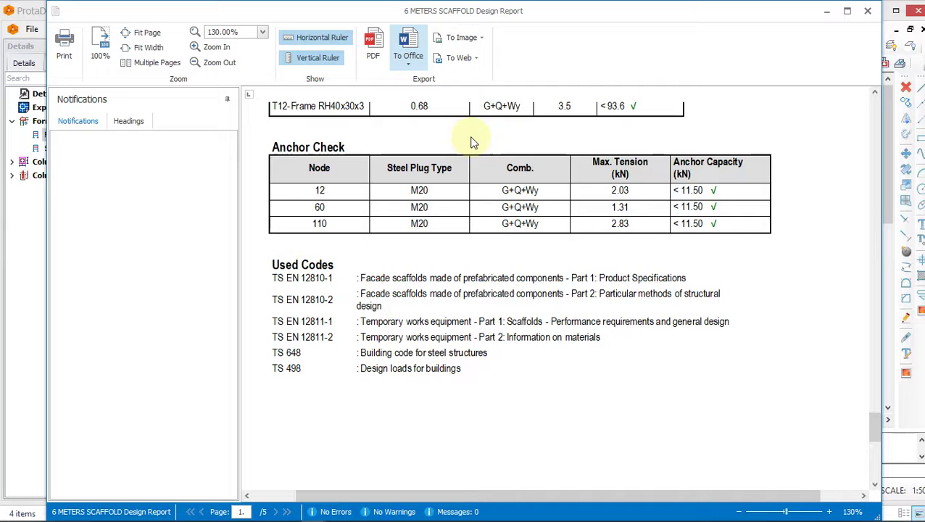
{"action": "left_click", "coordinate": [418, 57]}
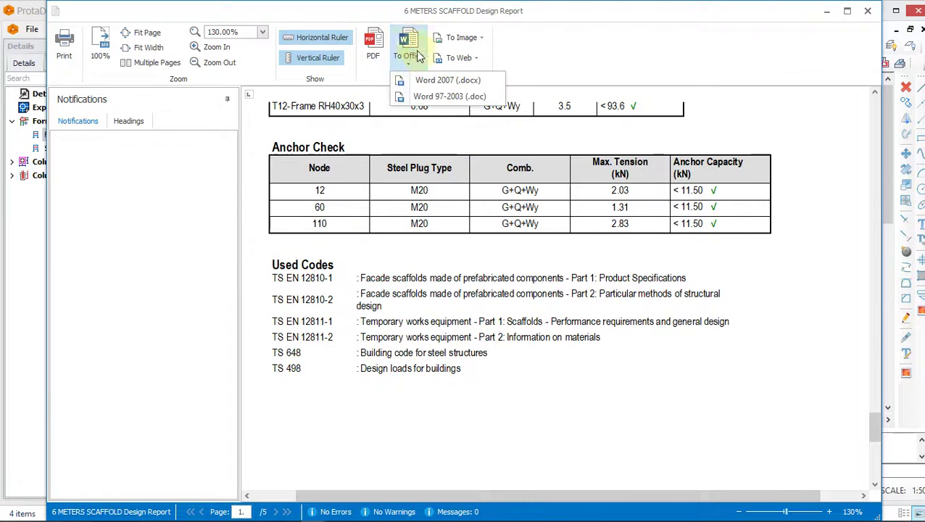
{"action": "left_click", "coordinate": [441, 80]}
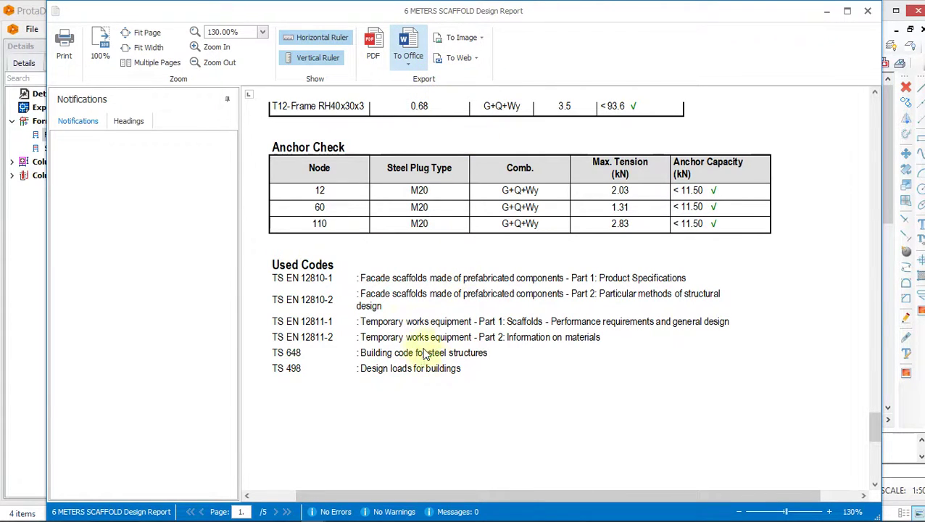
{"action": "left_click", "coordinate": [409, 53]}
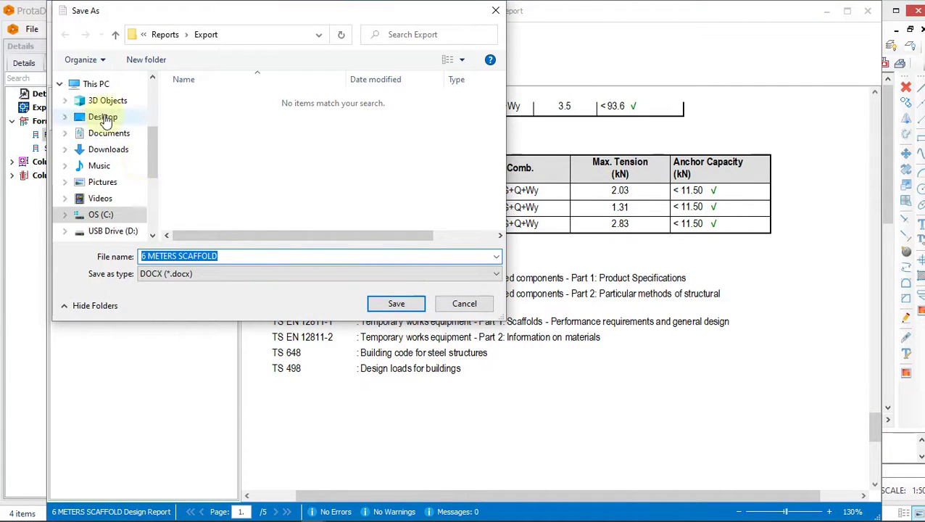
{"action": "left_click", "coordinate": [104, 117]}
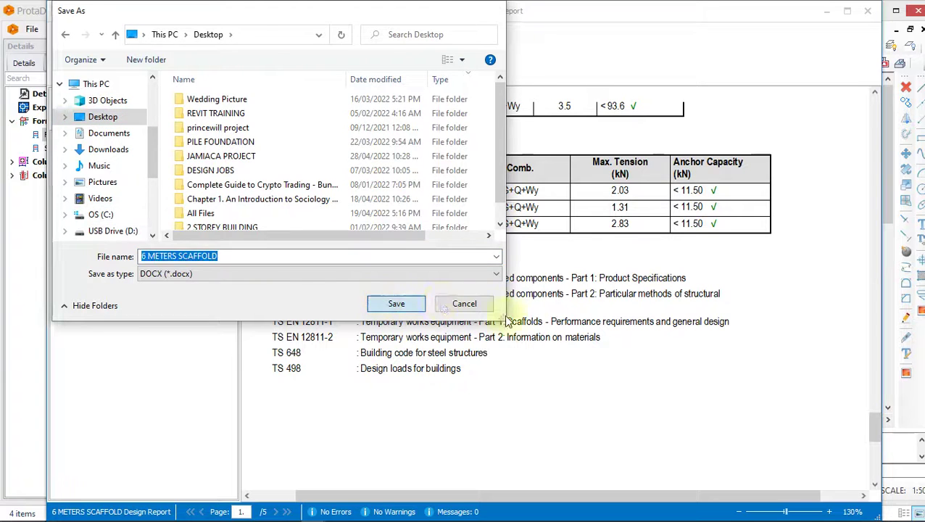
{"action": "key", "text": "Return"}
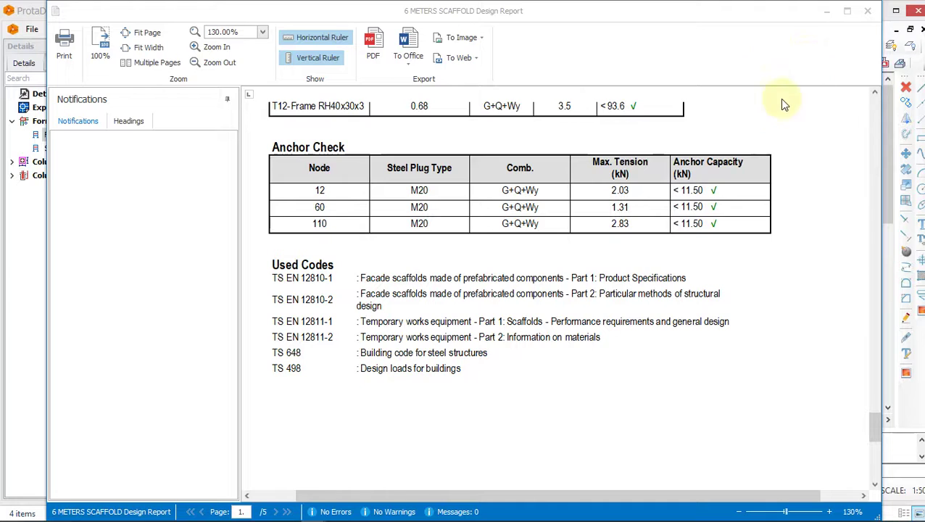
{"action": "left_click", "coordinate": [737, 41]}
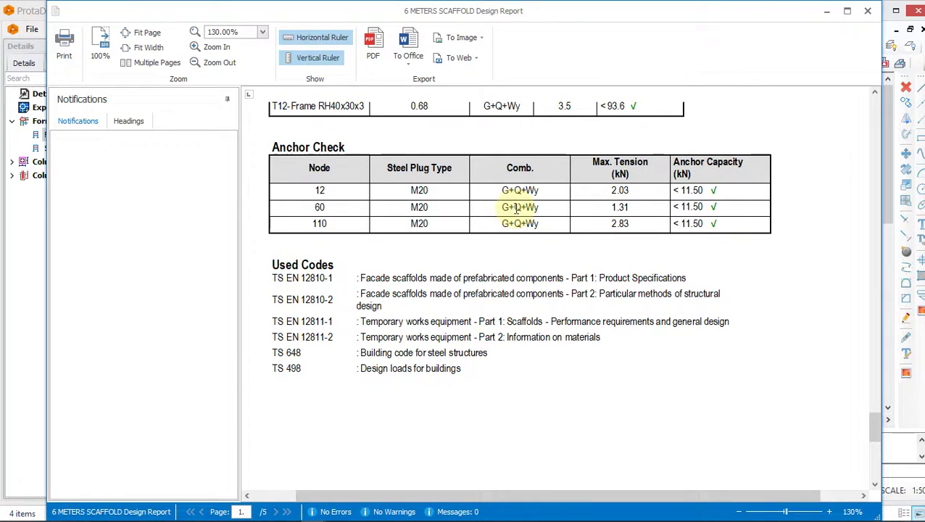
{"action": "left_click", "coordinate": [868, 10]}
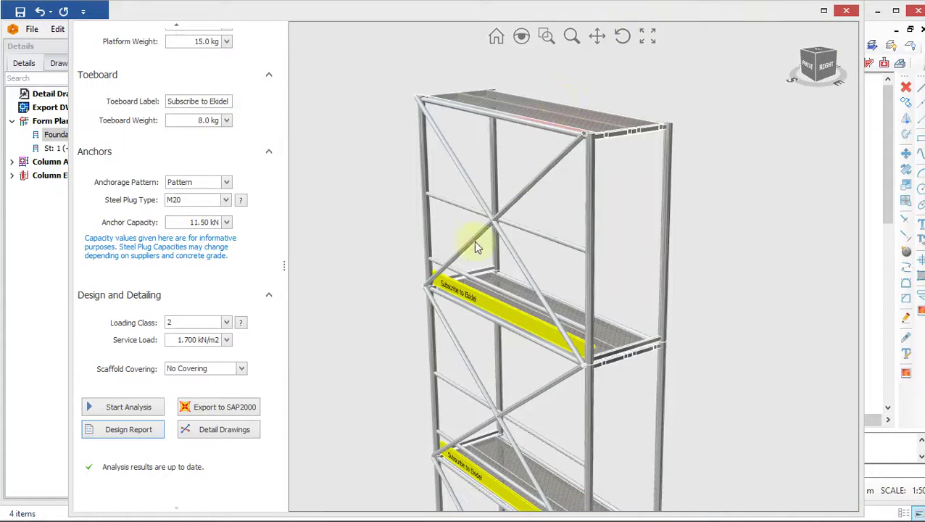
Inspect the analysed scaffold model from the front and the right side, from the upper platforms down to the base plates
{"action": "middle_click_drag", "start_coordinate": [473, 240], "coordinate": [506, 256]}
{"action": "scroll", "coordinate": [506, 257], "scroll_direction": "down", "scroll_amount": 4}
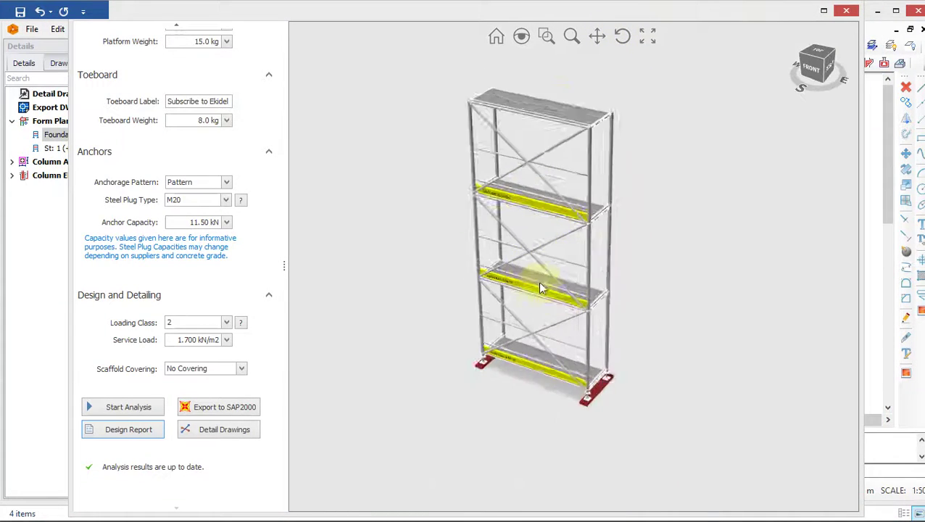
{"action": "scroll", "coordinate": [537, 287], "scroll_direction": "up", "scroll_amount": 5}
{"action": "scroll", "coordinate": [529, 290], "scroll_direction": "down", "scroll_amount": 2}
{"action": "scroll", "coordinate": [480, 217], "scroll_direction": "up", "scroll_amount": 5}
{"action": "scroll", "coordinate": [526, 223], "scroll_direction": "down", "scroll_amount": 4}
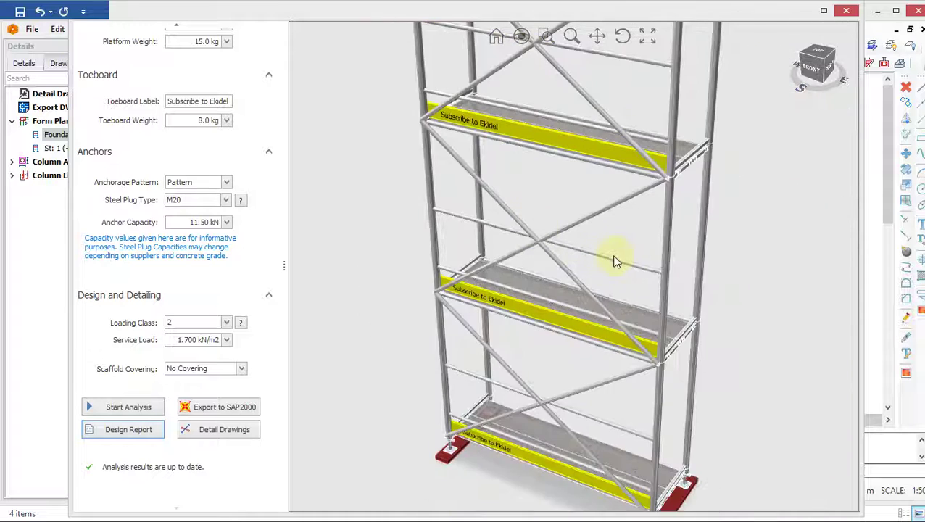
{"action": "middle_click_drag", "start_coordinate": [580, 246], "coordinate": [511, 234]}
{"action": "scroll", "coordinate": [651, 216], "scroll_direction": "down", "scroll_amount": 4}
{"action": "middle_click_drag", "start_coordinate": [642, 218], "coordinate": [527, 279], "text": "ctrl"}
{"action": "scroll", "coordinate": [519, 207], "scroll_direction": "up", "scroll_amount": 4}
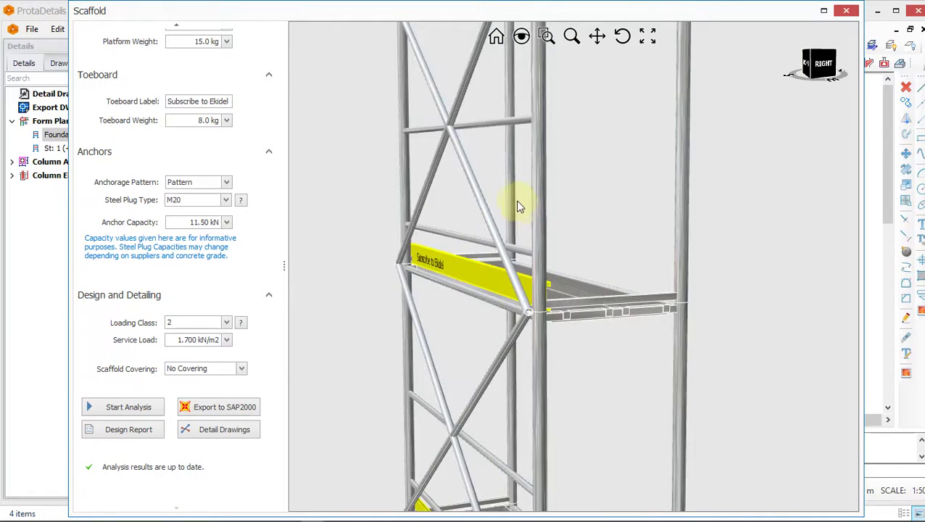
{"action": "scroll", "coordinate": [520, 208], "scroll_direction": "down", "scroll_amount": 2}
{"action": "scroll", "coordinate": [516, 227], "scroll_direction": "down", "scroll_amount": 3}
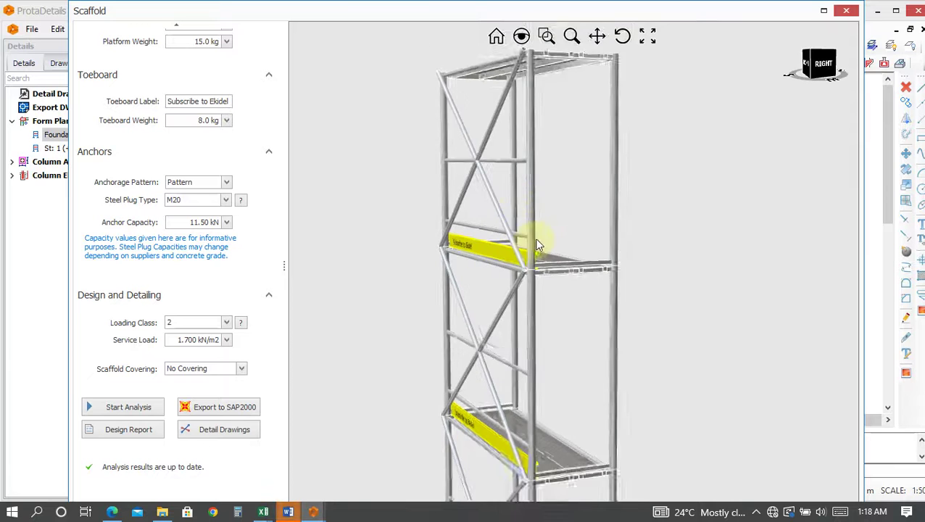
{"action": "scroll", "coordinate": [538, 362], "scroll_direction": "down", "scroll_amount": 2}
{"action": "middle_click_drag", "start_coordinate": [537, 334], "coordinate": [526, 244], "text": "ctrl"}
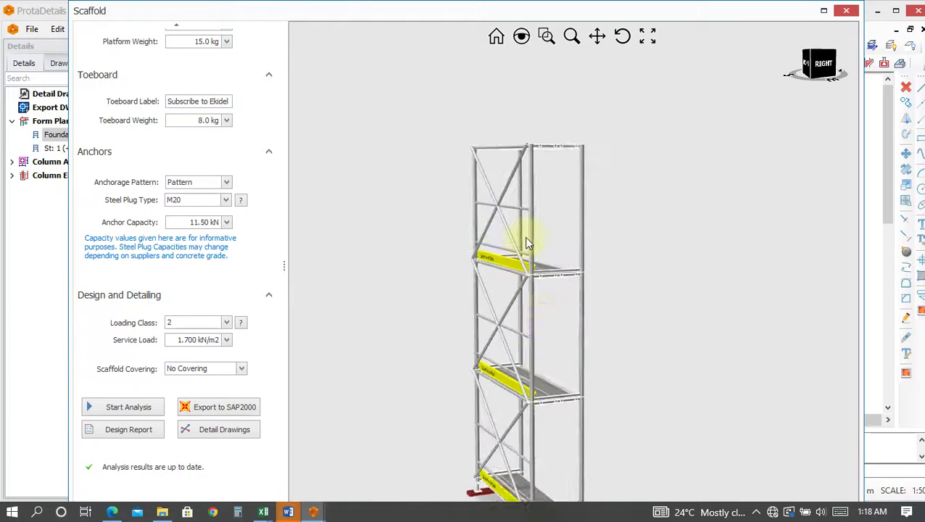
{"action": "scroll", "coordinate": [529, 390], "scroll_direction": "up", "scroll_amount": 4}
{"action": "middle_click_drag", "start_coordinate": [523, 363], "coordinate": [511, 310], "text": "ctrl"}
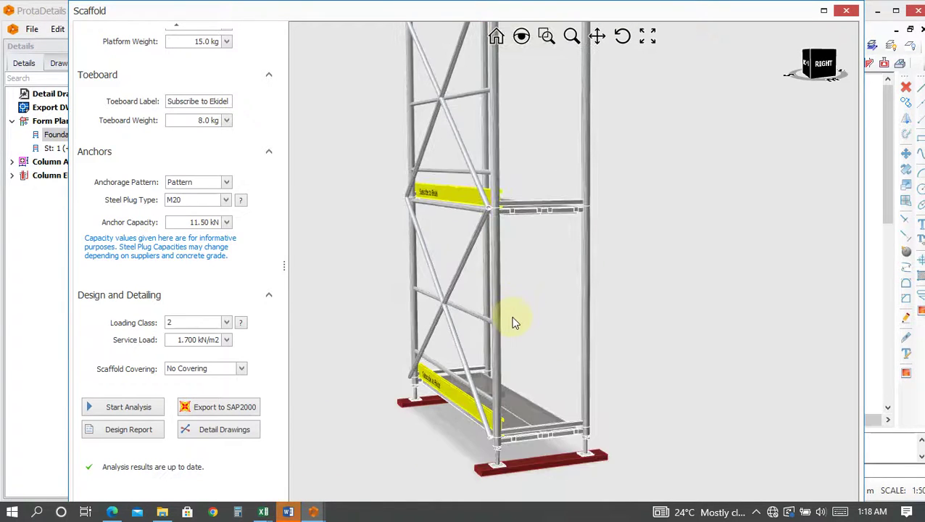
{"action": "middle_click_drag", "start_coordinate": [502, 363], "coordinate": [505, 300], "text": "ctrl"}
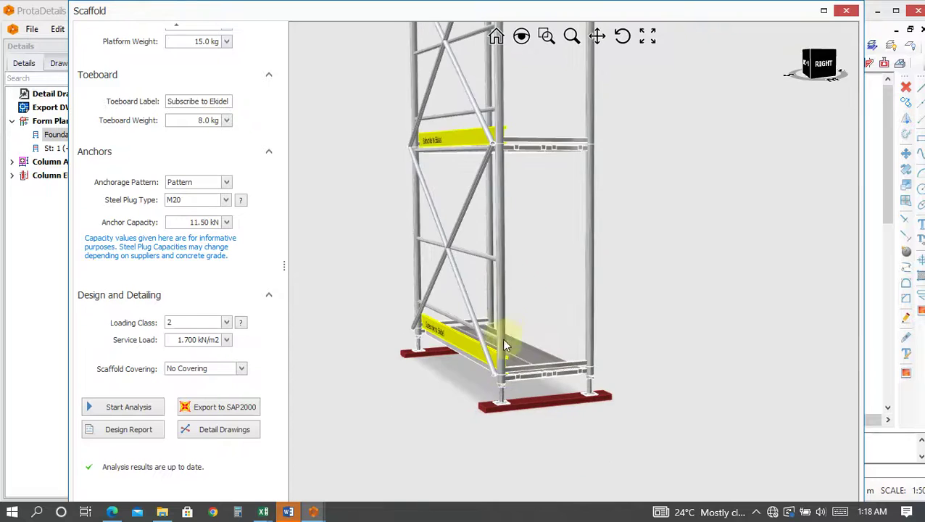
Create the scaffold's detail drawings and insert them in an empty area of the drawing sheet
{"action": "left_click", "coordinate": [210, 430]}
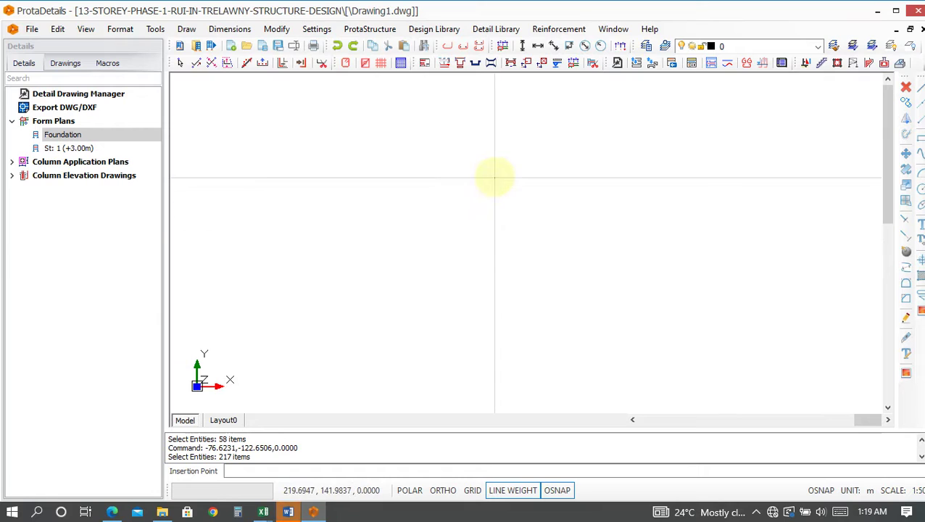
{"action": "left_click", "coordinate": [488, 180]}
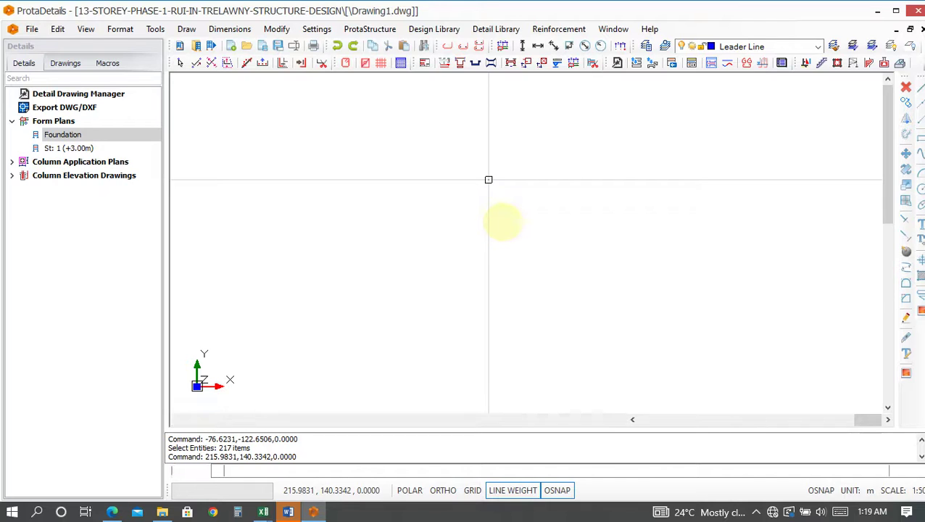
{"action": "scroll", "coordinate": [488, 180], "scroll_direction": "down", "scroll_amount": 2}
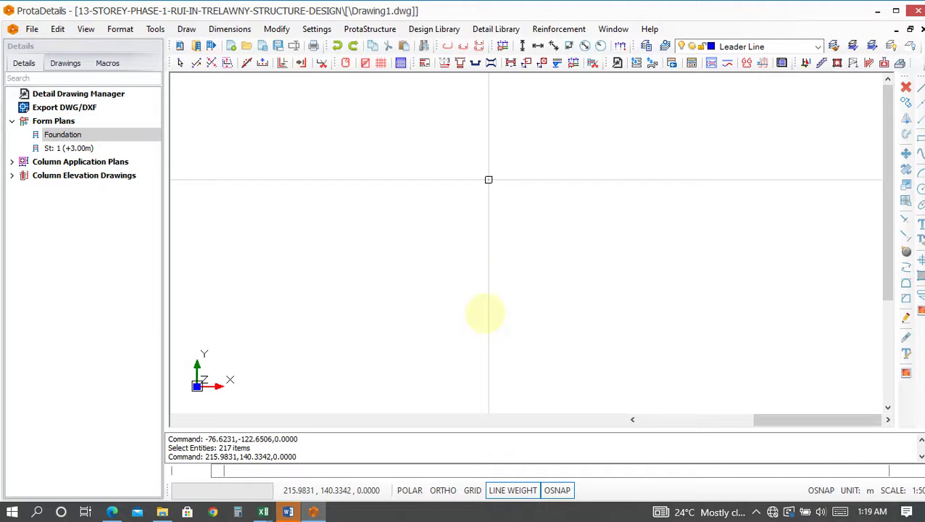
Locate the inserted scaffold drawings and inspect the front view from its base plates through the lowest storey
{"action": "scroll", "coordinate": [536, 161], "scroll_direction": "up", "scroll_amount": 5}
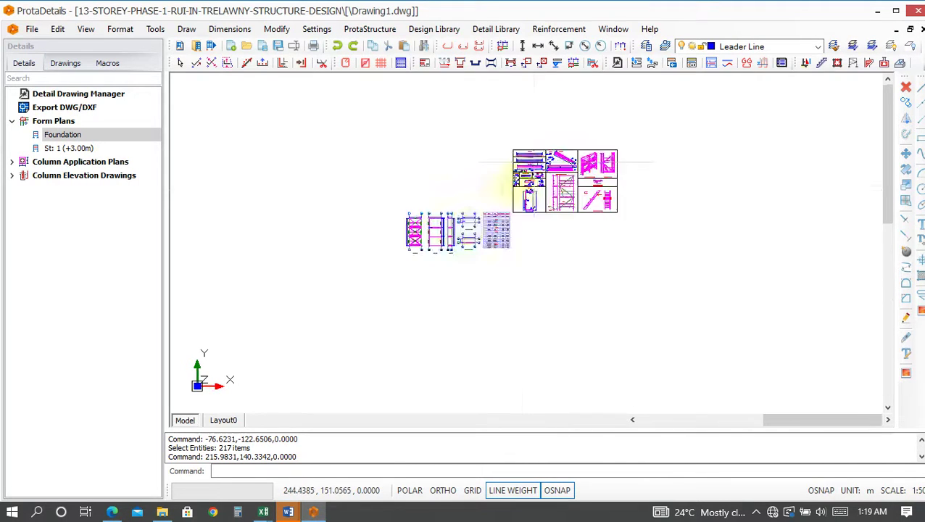
{"action": "scroll", "coordinate": [423, 230], "scroll_direction": "up", "scroll_amount": 6}
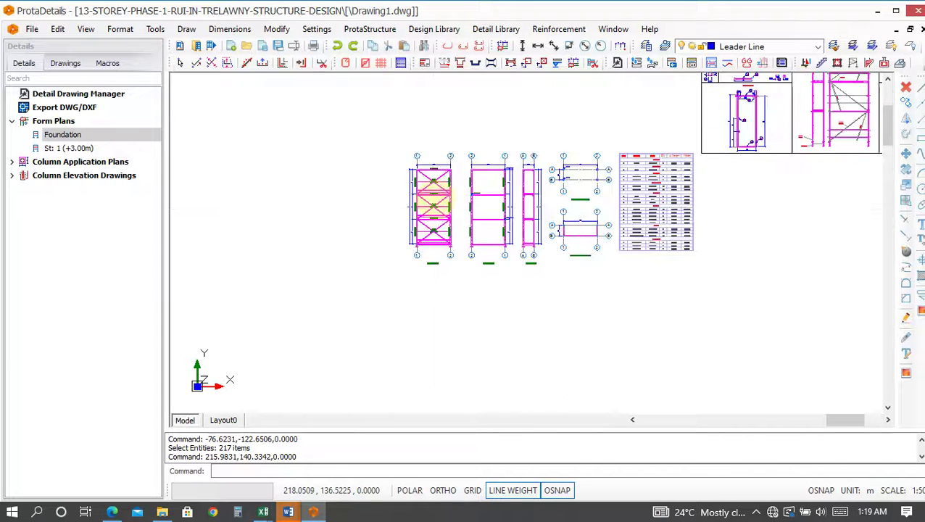
{"action": "scroll", "coordinate": [439, 369], "scroll_direction": "up", "scroll_amount": 5}
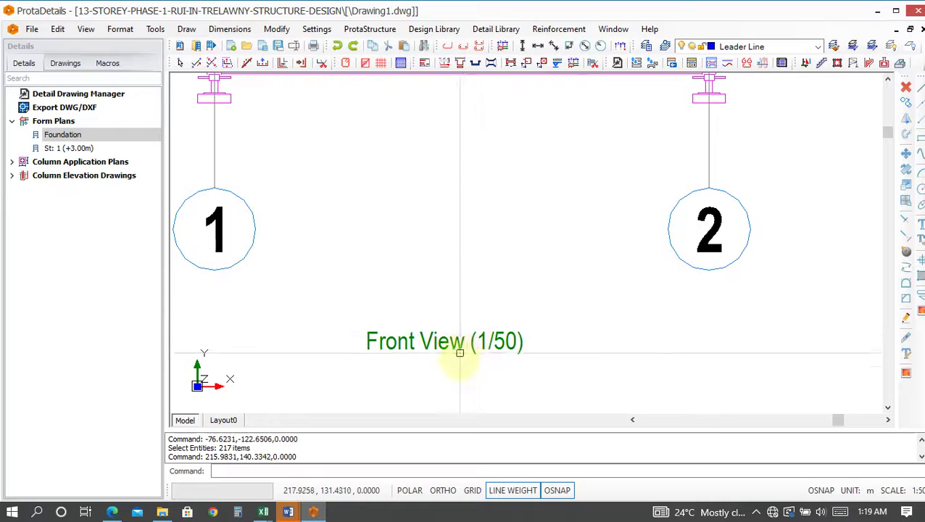
{"action": "scroll", "coordinate": [465, 372], "scroll_direction": "down", "scroll_amount": 3}
{"action": "scroll", "coordinate": [462, 317], "scroll_direction": "up", "scroll_amount": 5}
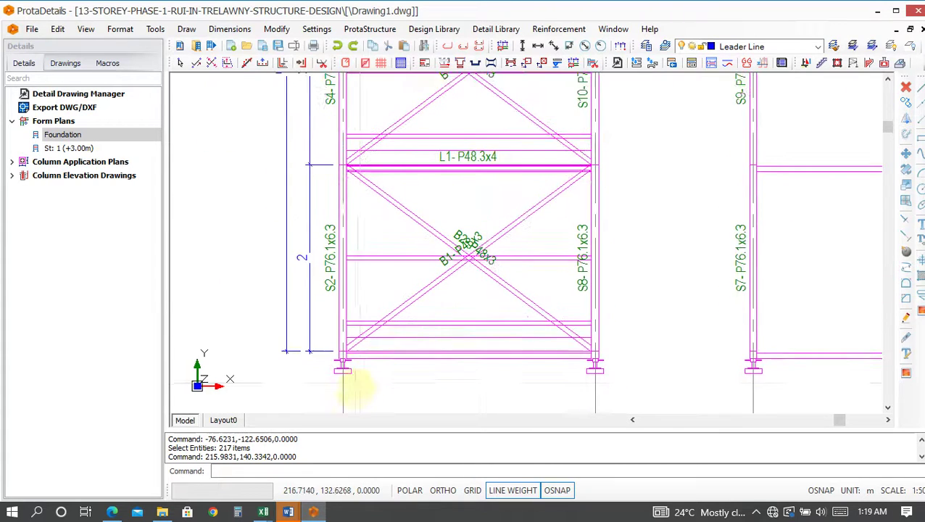
{"action": "scroll", "coordinate": [354, 375], "scroll_direction": "up", "scroll_amount": 2}
{"action": "scroll", "coordinate": [398, 268], "scroll_direction": "down", "scroll_amount": 5}
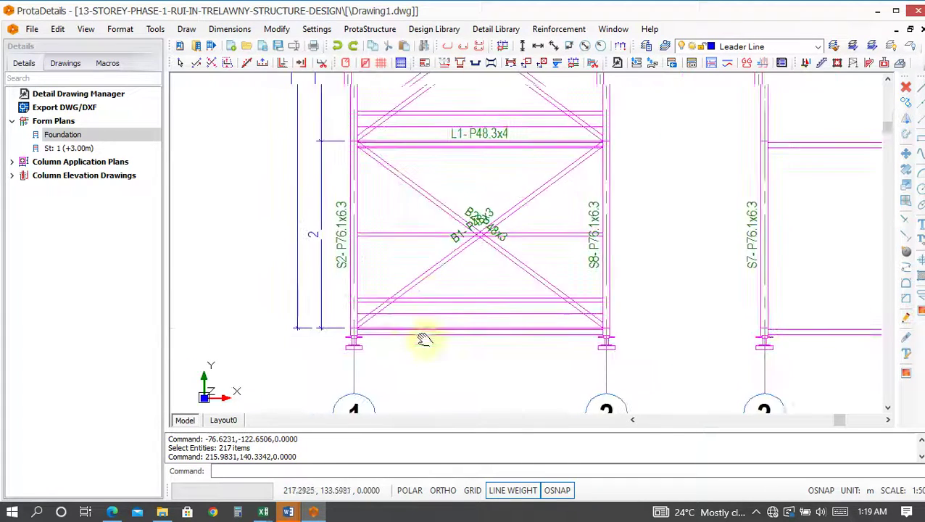
{"action": "middle_click_drag", "start_coordinate": [459, 300], "coordinate": [470, 329]}
{"action": "middle_click_drag", "start_coordinate": [505, 294], "coordinate": [515, 411]}
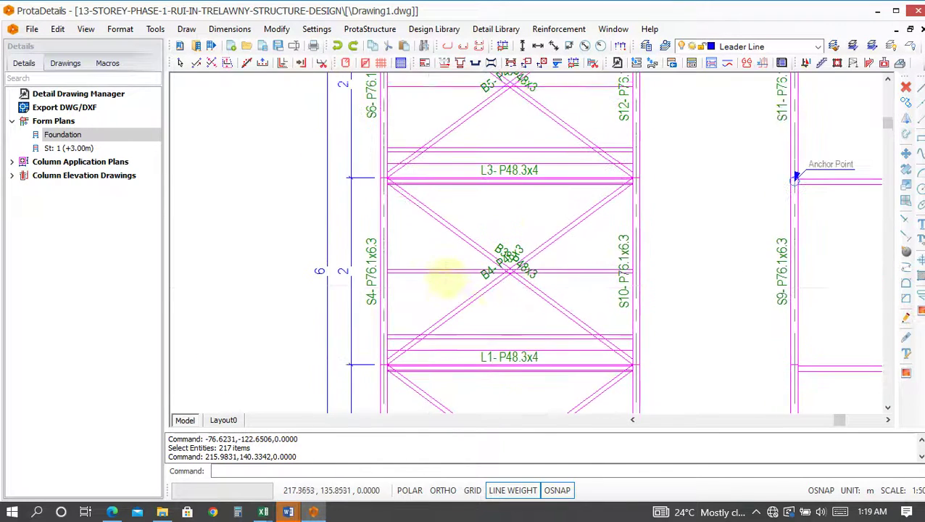
Inspect the middle and top storeys of the front view, including the member labels and the overall width dimension
{"action": "scroll", "coordinate": [423, 285], "scroll_direction": "up", "scroll_amount": 2}
{"action": "scroll", "coordinate": [413, 261], "scroll_direction": "down", "scroll_amount": 1}
{"action": "scroll", "coordinate": [413, 261], "scroll_direction": "down", "scroll_amount": 1}
{"action": "scroll", "coordinate": [474, 278], "scroll_direction": "up", "scroll_amount": 1}
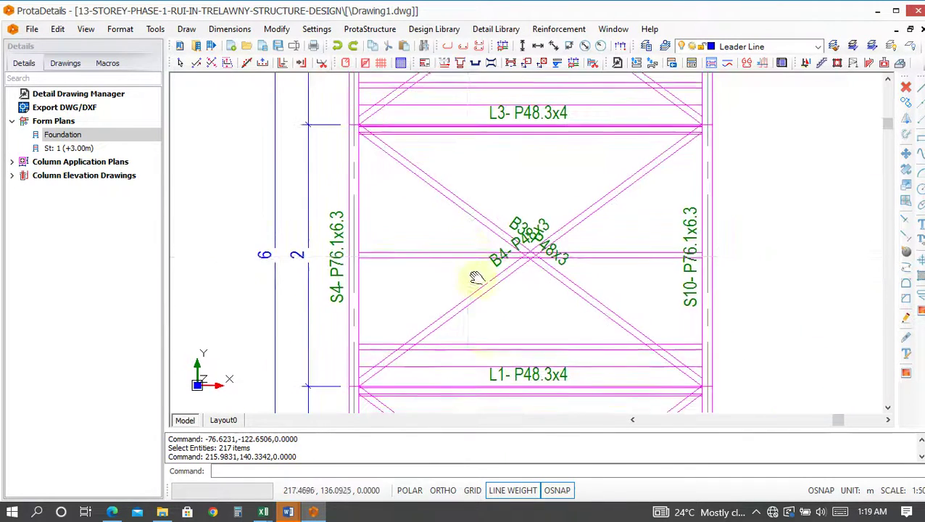
{"action": "middle_click_drag", "start_coordinate": [480, 301], "coordinate": [490, 352]}
{"action": "right_click", "coordinate": [485, 206]}
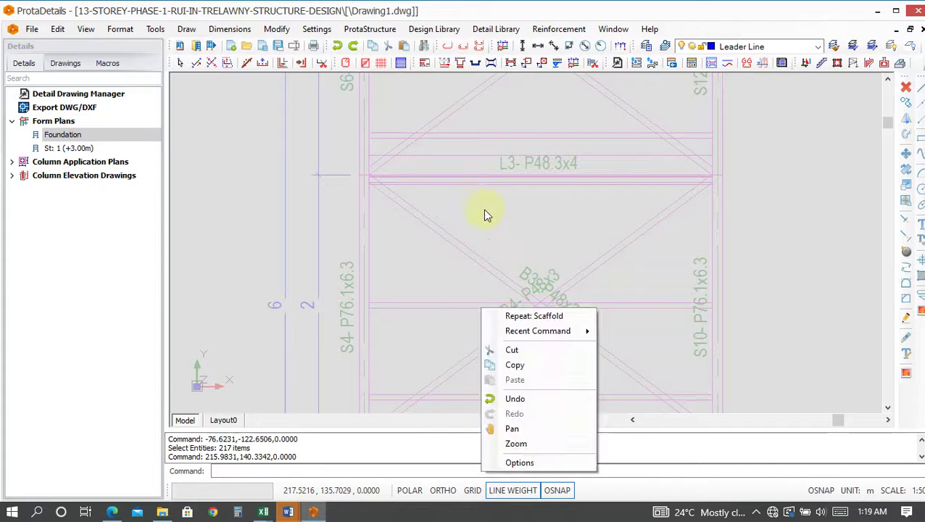
{"action": "left_click", "coordinate": [526, 238]}
{"action": "middle_click_drag", "start_coordinate": [528, 235], "coordinate": [467, 304]}
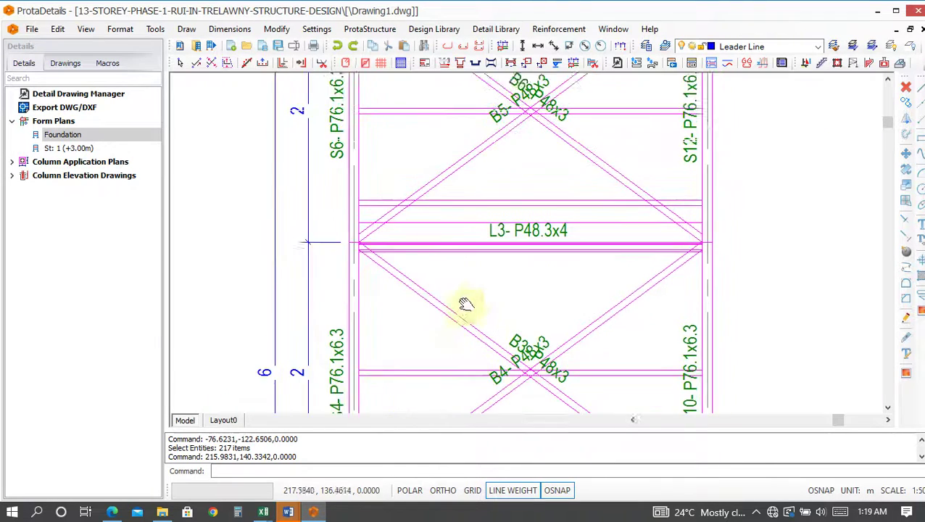
{"action": "scroll", "coordinate": [470, 304], "scroll_direction": "down", "scroll_amount": 4}
{"action": "scroll", "coordinate": [492, 262], "scroll_direction": "up", "scroll_amount": 3}
{"action": "scroll", "coordinate": [450, 150], "scroll_direction": "up", "scroll_amount": 5}
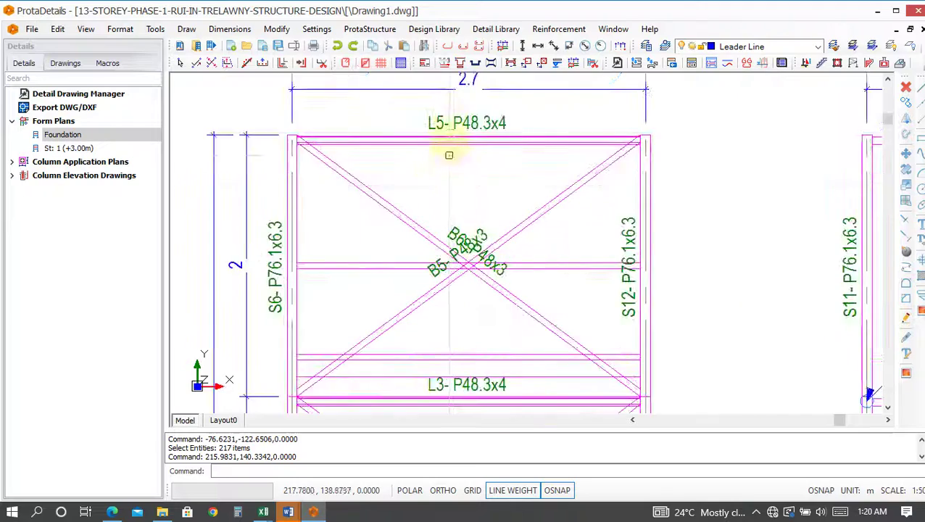
{"action": "scroll", "coordinate": [440, 147], "scroll_direction": "down", "scroll_amount": 5}
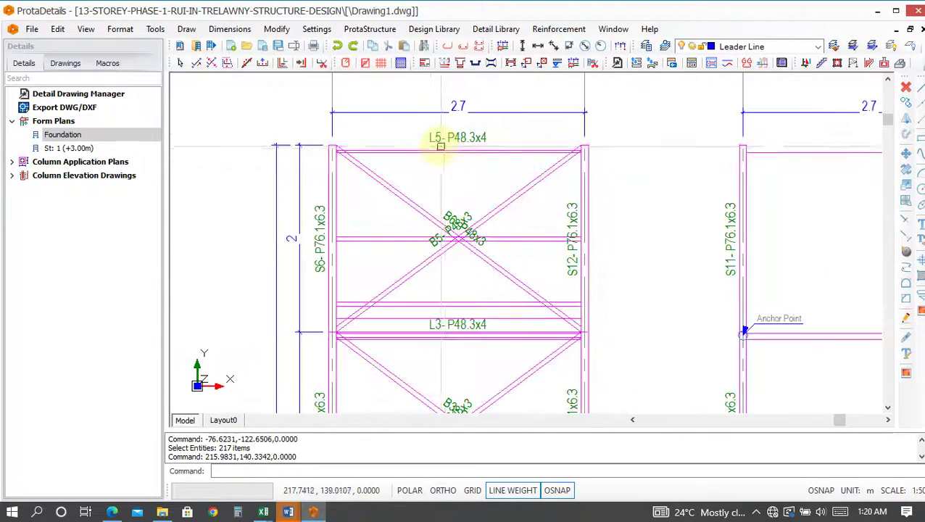
{"action": "middle_click_drag", "start_coordinate": [565, 193], "coordinate": [514, 216]}
{"action": "scroll", "coordinate": [417, 154], "scroll_direction": "up", "scroll_amount": 2}
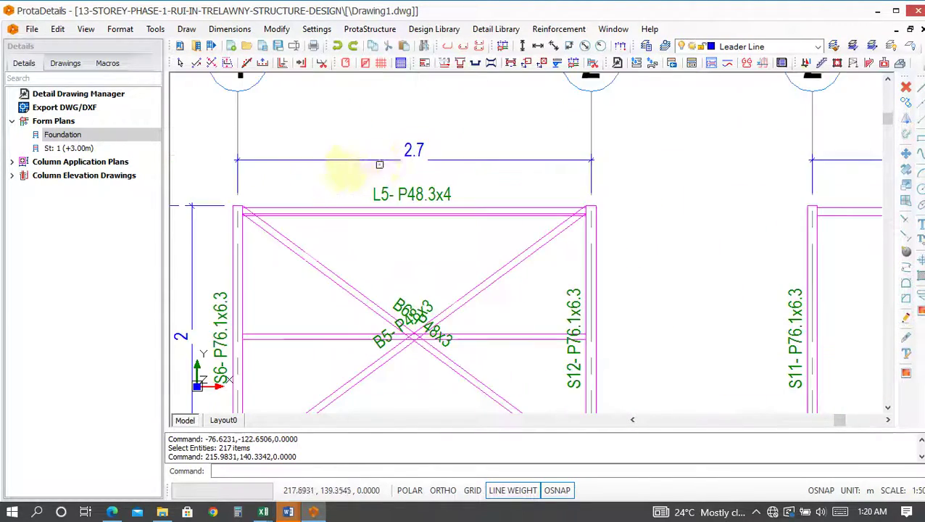
Examine the scaffold's back view, side view and typical storey plan view
{"action": "scroll", "coordinate": [633, 231], "scroll_direction": "down", "scroll_amount": 5}
{"action": "middle_click_drag", "start_coordinate": [621, 270], "coordinate": [547, 234]}
{"action": "scroll", "coordinate": [530, 305], "scroll_direction": "up", "scroll_amount": 4}
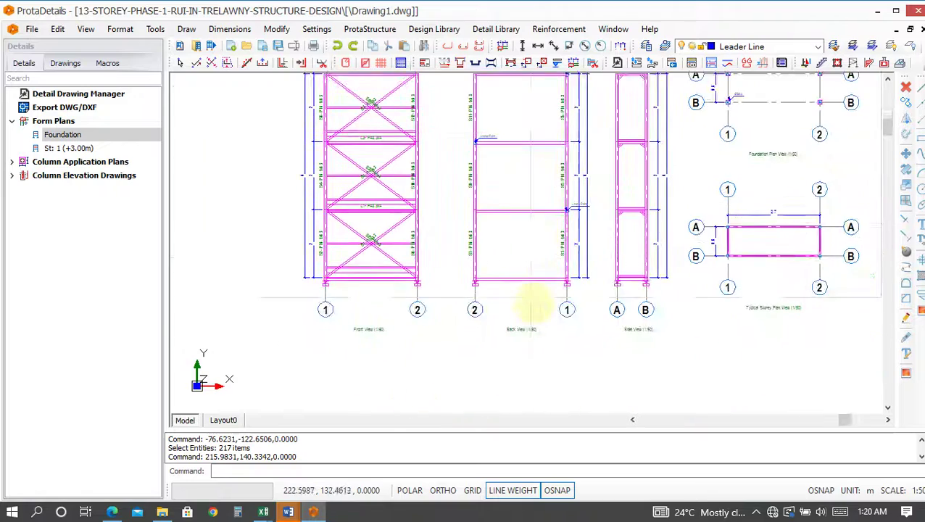
{"action": "scroll", "coordinate": [533, 363], "scroll_direction": "down", "scroll_amount": 3}
{"action": "scroll", "coordinate": [650, 253], "scroll_direction": "up", "scroll_amount": 4}
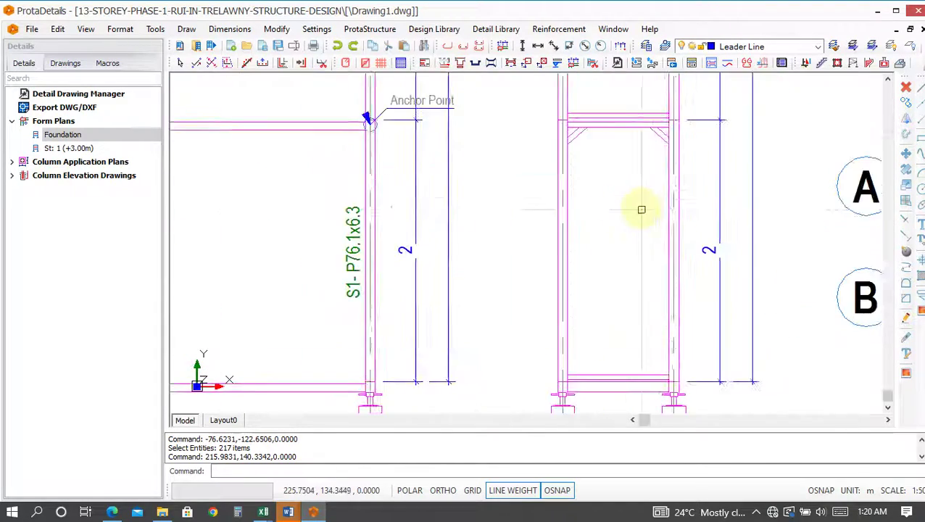
{"action": "scroll", "coordinate": [640, 208], "scroll_direction": "down", "scroll_amount": 4}
{"action": "scroll", "coordinate": [599, 270], "scroll_direction": "up", "scroll_amount": 2}
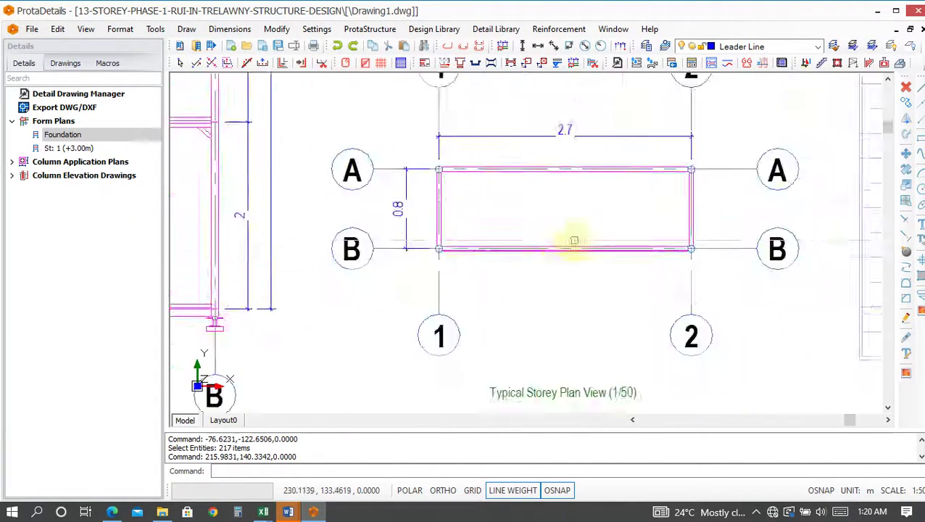
Examine the base plates and grid dimensions in the foundation plan view
{"action": "scroll", "coordinate": [557, 309], "scroll_direction": "down", "scroll_amount": 4}
{"action": "scroll", "coordinate": [507, 145], "scroll_direction": "up", "scroll_amount": 5}
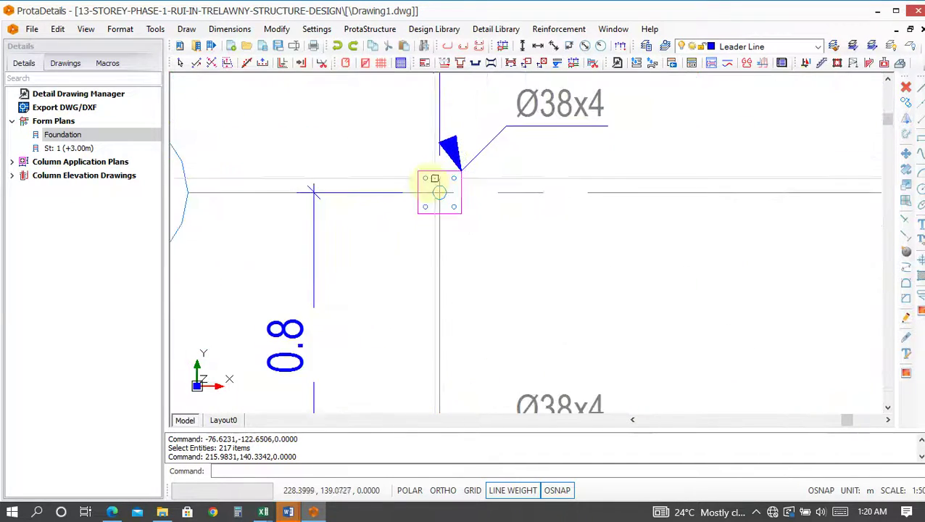
{"action": "scroll", "coordinate": [406, 218], "scroll_direction": "down", "scroll_amount": 2}
{"action": "scroll", "coordinate": [435, 197], "scroll_direction": "down", "scroll_amount": 2}
{"action": "middle_click_drag", "start_coordinate": [409, 196], "coordinate": [340, 196]}
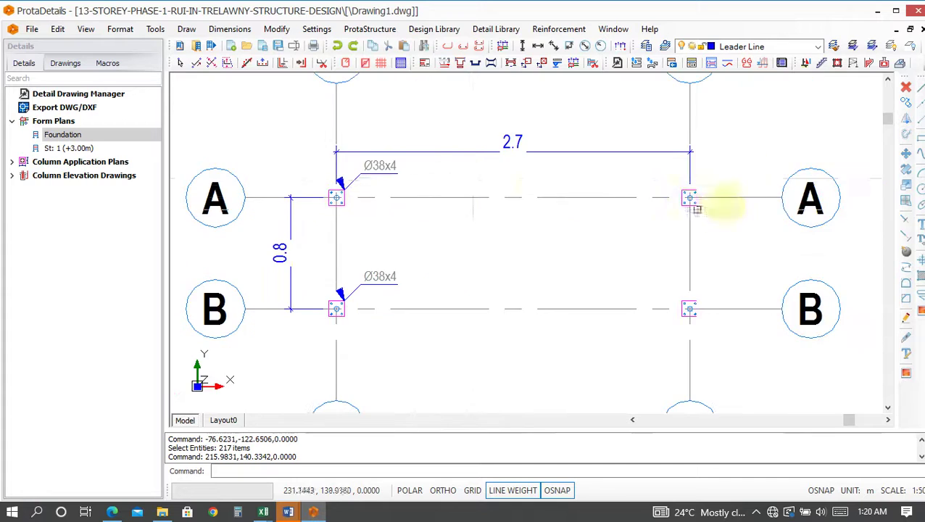
{"action": "scroll", "coordinate": [715, 201], "scroll_direction": "up", "scroll_amount": 3}
{"action": "scroll", "coordinate": [614, 183], "scroll_direction": "down", "scroll_amount": 2}
{"action": "scroll", "coordinate": [557, 190], "scroll_direction": "down", "scroll_amount": 3}
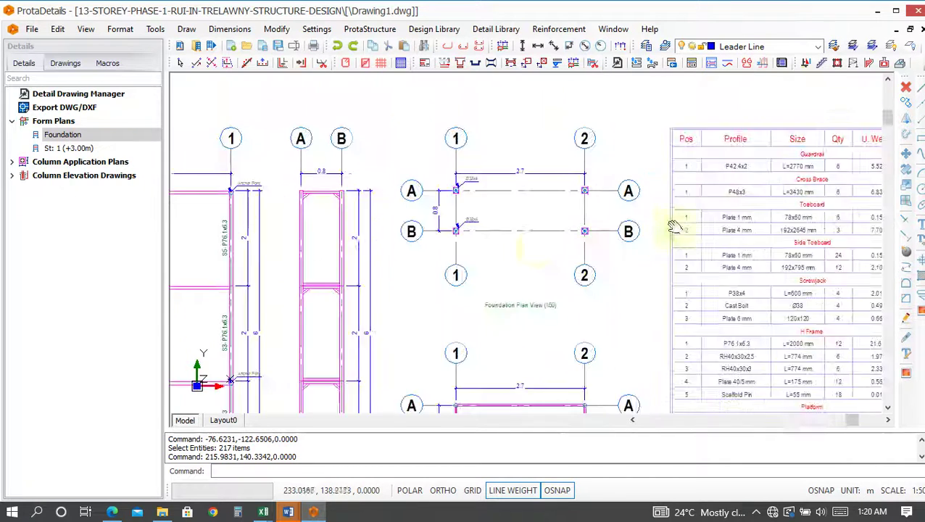
Read the parts table listing the scaffold components' profiles, sizes, quantities and weights
{"action": "scroll", "coordinate": [595, 213], "scroll_direction": "down", "scroll_amount": 1}
{"action": "scroll", "coordinate": [502, 155], "scroll_direction": "up", "scroll_amount": 2}
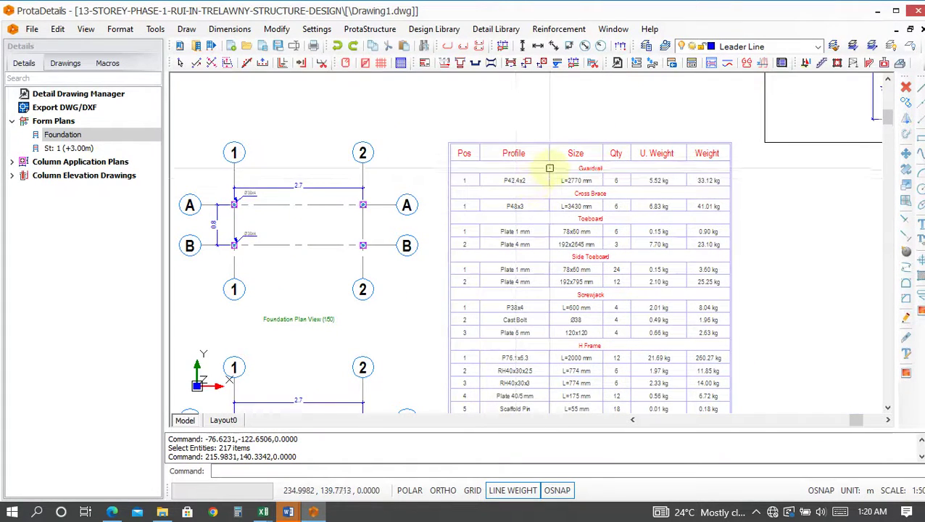
{"action": "scroll", "coordinate": [549, 168], "scroll_direction": "down", "scroll_amount": 1}
{"action": "scroll", "coordinate": [563, 206], "scroll_direction": "down", "scroll_amount": 2}
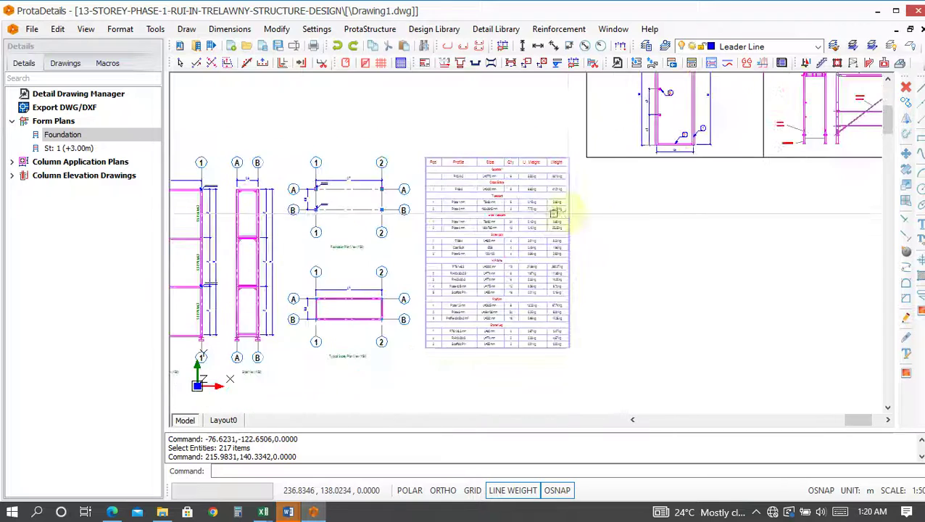
Examine the H frame detail and the smaller component details above it on the detail sheet
{"action": "mouse_move", "coordinate": [603, 202]}
{"action": "middle_mouse_down"}
{"action": "mouse_move", "coordinate": [495, 235]}
{"action": "mouse_move", "coordinate": [512, 235]}
{"action": "middle_mouse_up"}
{"action": "mouse_move", "coordinate": [487, 294]}
{"action": "middle_mouse_down"}
{"action": "mouse_move", "coordinate": [513, 279]}
{"action": "mouse_move", "coordinate": [499, 249]}
{"action": "middle_mouse_up"}
{"action": "scroll", "coordinate": [503, 245], "scroll_direction": "down", "scroll_amount": 1}
{"action": "mouse_move", "coordinate": [555, 239]}
{"action": "middle_mouse_down"}
{"action": "mouse_move", "coordinate": [487, 305]}
{"action": "mouse_move", "coordinate": [516, 271]}
{"action": "mouse_move", "coordinate": [450, 243]}
{"action": "middle_mouse_up"}
{"action": "scroll", "coordinate": [450, 243], "scroll_direction": "up", "scroll_amount": 5}
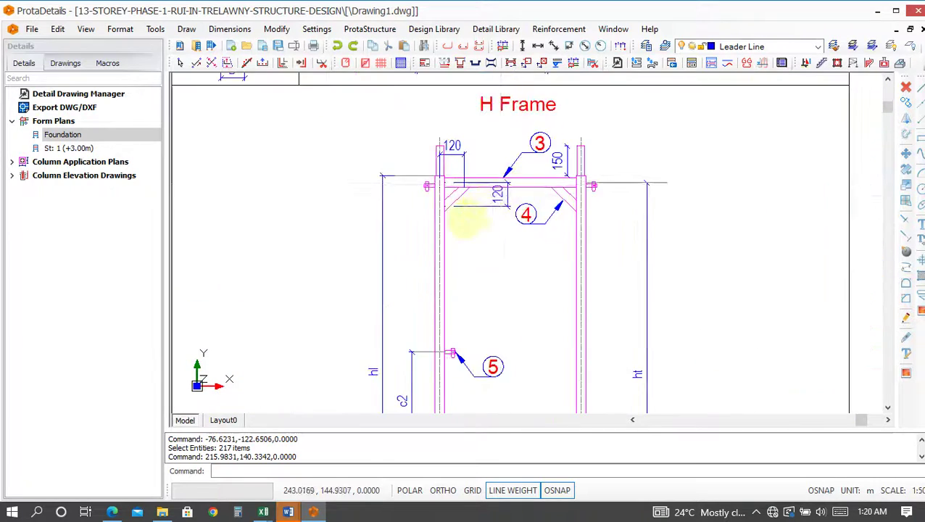
{"action": "scroll", "coordinate": [490, 264], "scroll_direction": "down", "scroll_amount": 5}
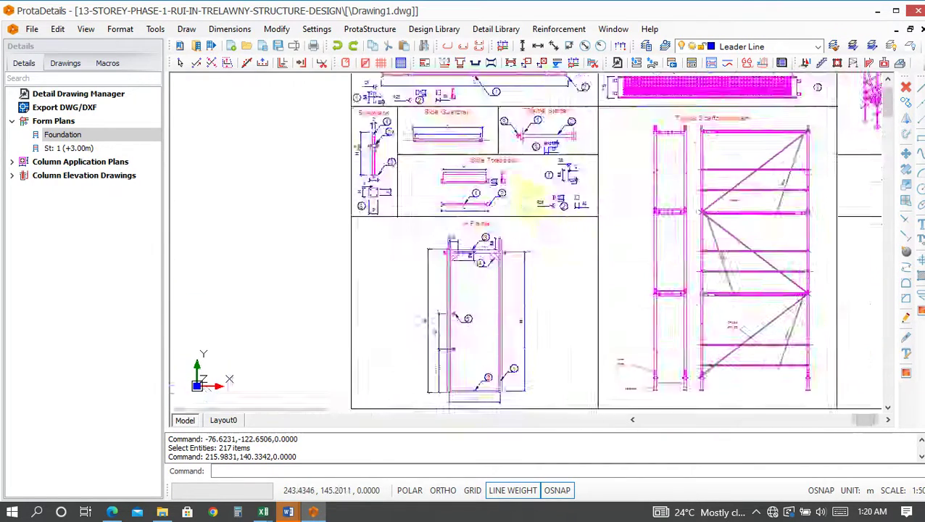
{"action": "scroll", "coordinate": [522, 187], "scroll_direction": "down", "scroll_amount": 2}
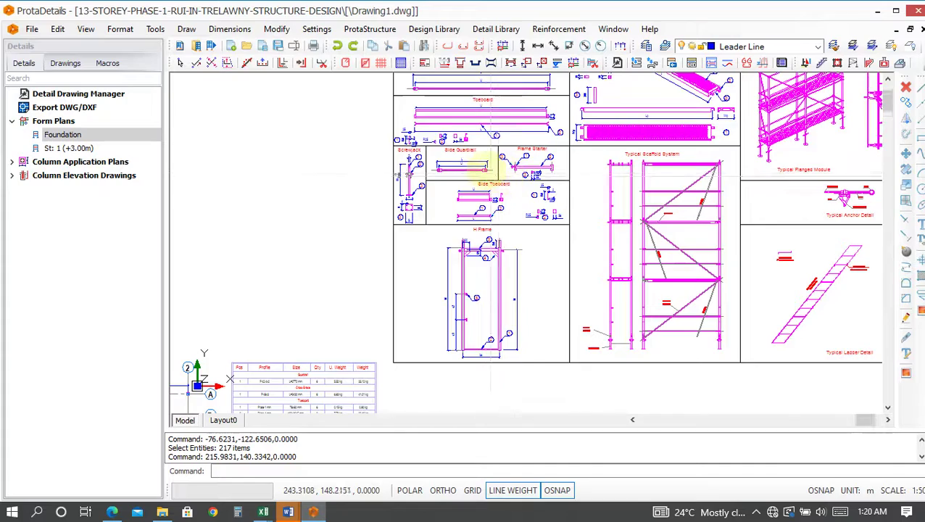
{"action": "scroll", "coordinate": [499, 173], "scroll_direction": "up", "scroll_amount": 3}
{"action": "mouse_move", "coordinate": [454, 156]}
{"action": "middle_mouse_down"}
{"action": "mouse_move", "coordinate": [444, 181]}
{"action": "mouse_move", "coordinate": [458, 269]}
{"action": "middle_mouse_up"}
{"action": "scroll", "coordinate": [458, 270], "scroll_direction": "down", "scroll_amount": 4}
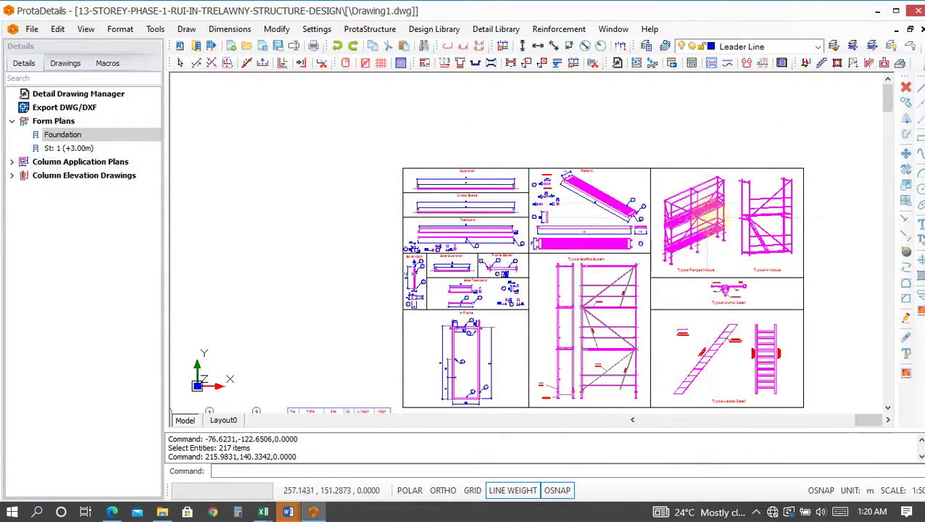
Examine the typical flanged module, H module and scaffold system details on the detail sheet
{"action": "scroll", "coordinate": [707, 204], "scroll_direction": "up", "scroll_amount": 2}
{"action": "scroll", "coordinate": [495, 186], "scroll_direction": "down", "scroll_amount": 2}
{"action": "scroll", "coordinate": [617, 197], "scroll_direction": "up", "scroll_amount": 3}
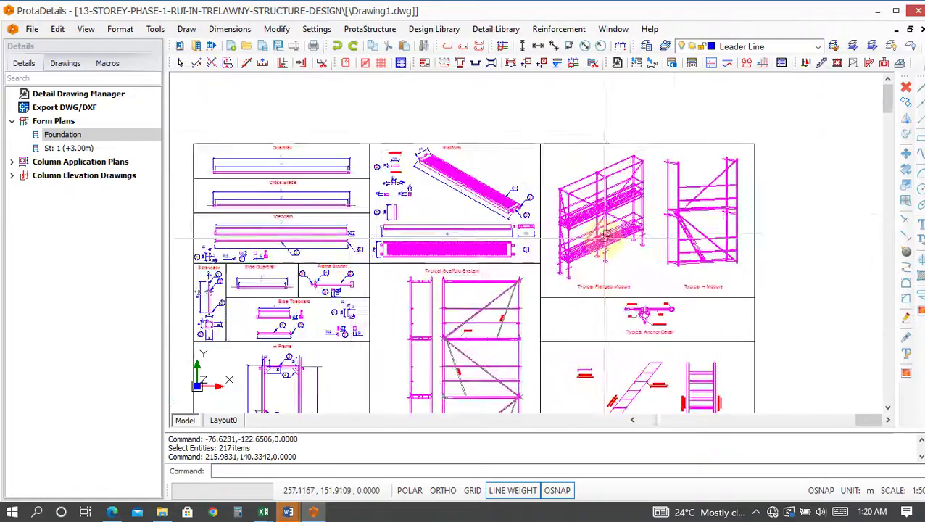
{"action": "scroll", "coordinate": [611, 208], "scroll_direction": "down", "scroll_amount": 2}
{"action": "scroll", "coordinate": [611, 209], "scroll_direction": "up", "scroll_amount": 3}
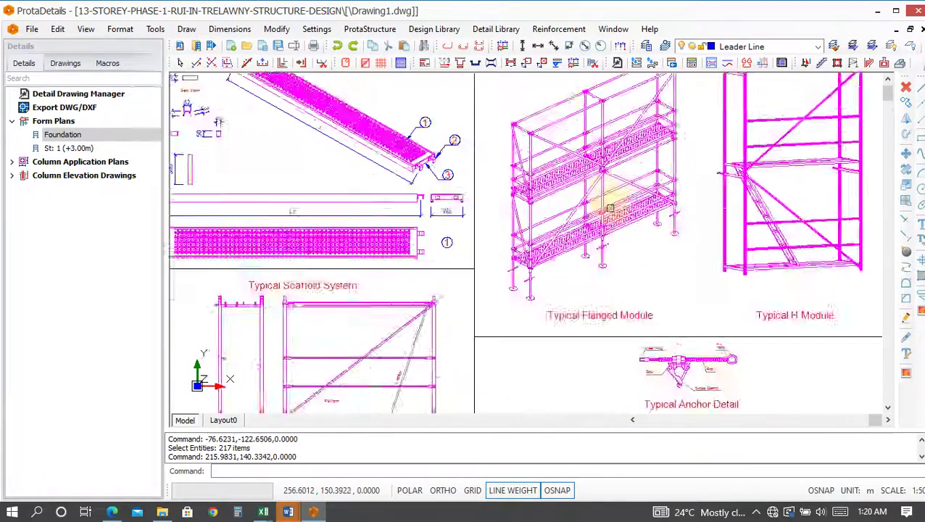
{"action": "scroll", "coordinate": [586, 124], "scroll_direction": "down", "scroll_amount": 4}
{"action": "mouse_move", "coordinate": [579, 289]}
{"action": "middle_mouse_down"}
{"action": "mouse_move", "coordinate": [574, 216]}
{"action": "mouse_move", "coordinate": [547, 231]}
{"action": "middle_mouse_up"}
{"action": "scroll", "coordinate": [448, 217], "scroll_direction": "up", "scroll_amount": 6}
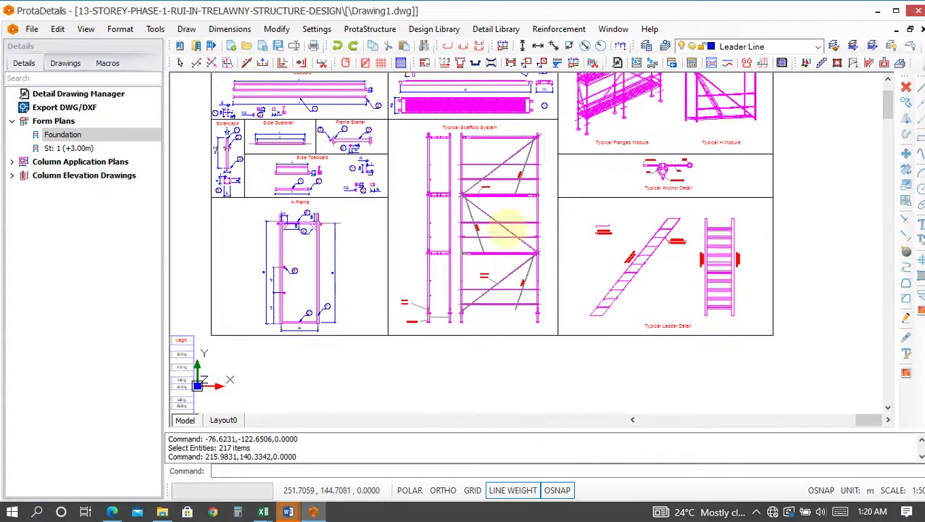
{"action": "scroll", "coordinate": [550, 261], "scroll_direction": "down", "scroll_amount": 3}
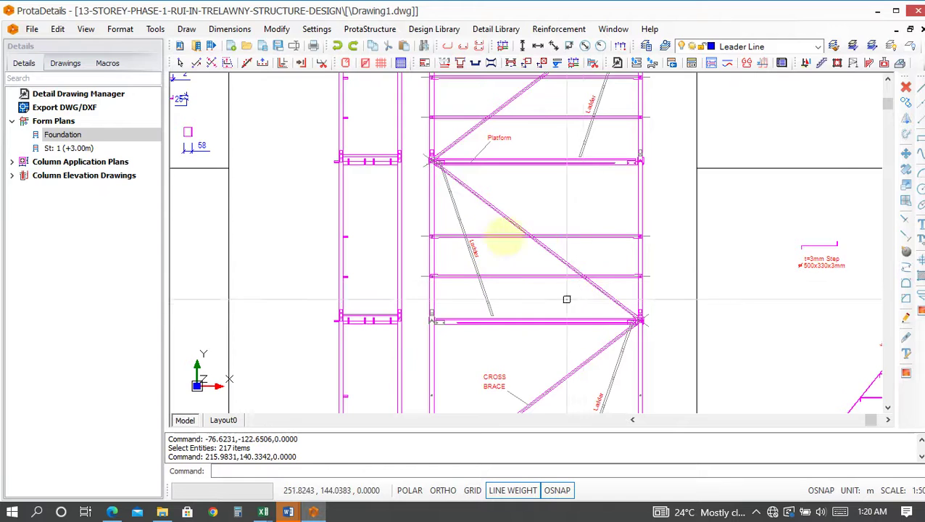
{"action": "scroll", "coordinate": [540, 239], "scroll_direction": "down", "scroll_amount": 3}
Export Drawing1.dwg in DWG2010 format to the project's ExportedDrawings folder
{"action": "left_click", "coordinate": [63, 108]}
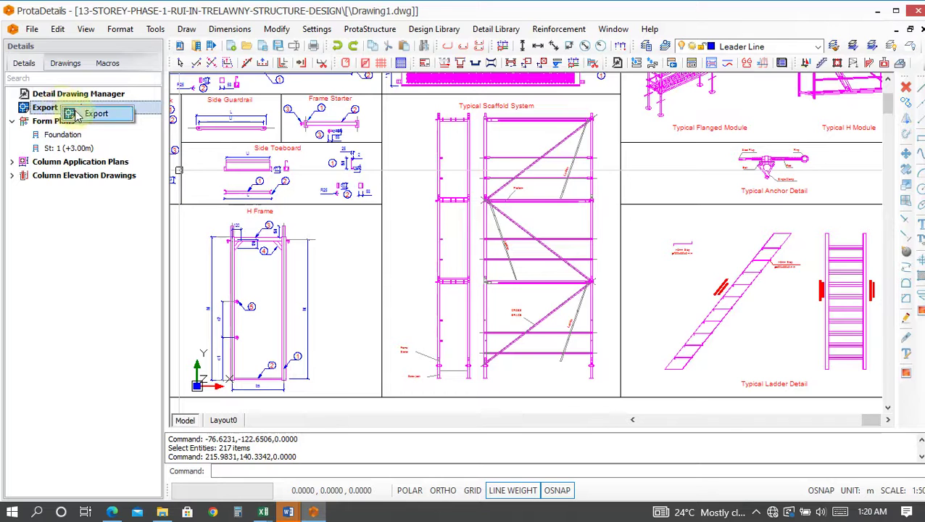
{"action": "left_click", "coordinate": [87, 113]}
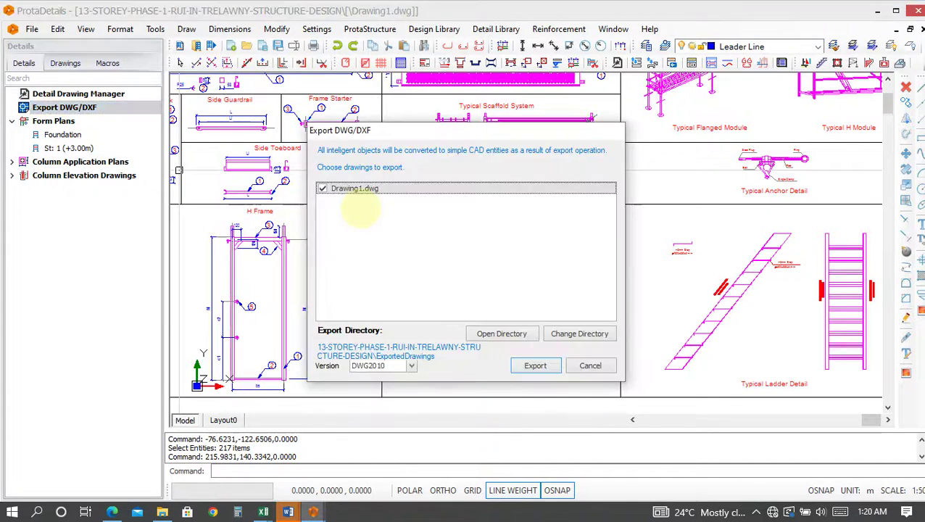
{"action": "left_click", "coordinate": [534, 366]}
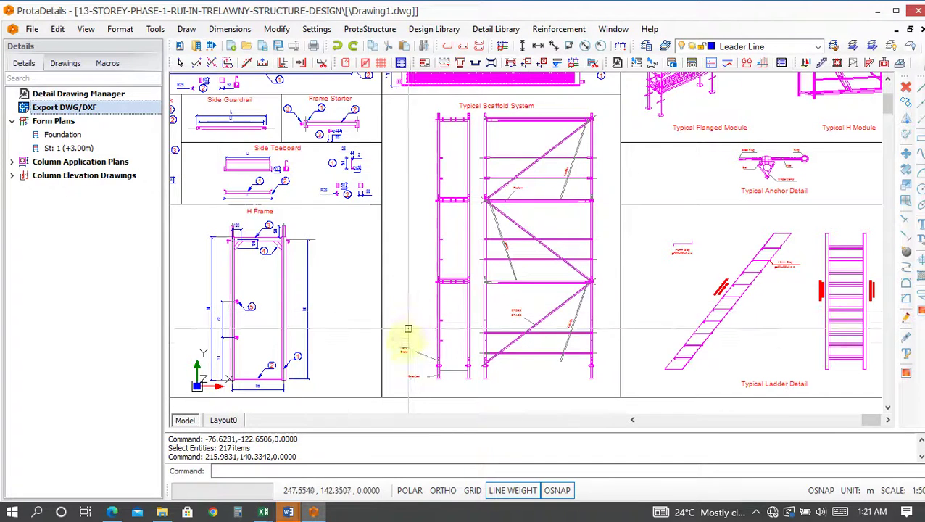
Review the overall drawing layout, check the ExportedDrawings folder in File Explorer for Drawing1, and return to the drawing
{"action": "scroll", "coordinate": [408, 329], "scroll_direction": "down", "scroll_amount": 8}
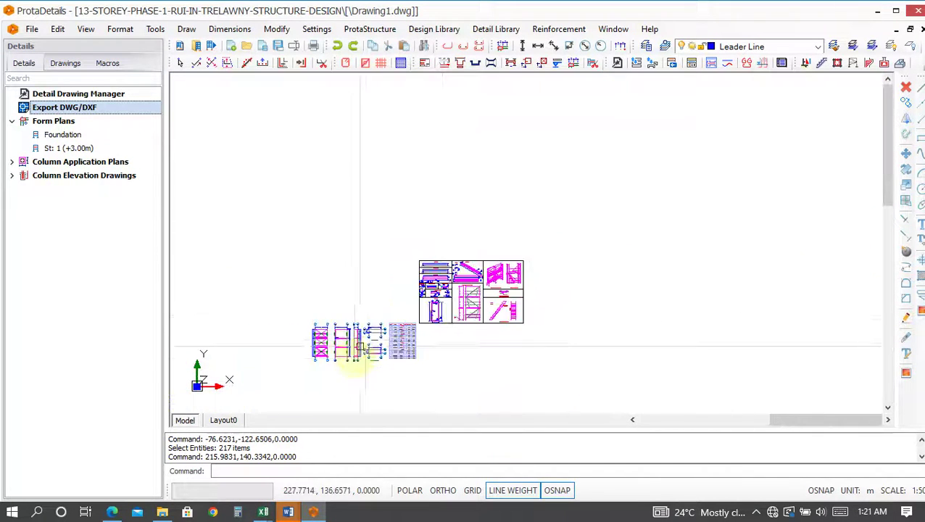
{"action": "scroll", "coordinate": [355, 363], "scroll_direction": "up", "scroll_amount": 5}
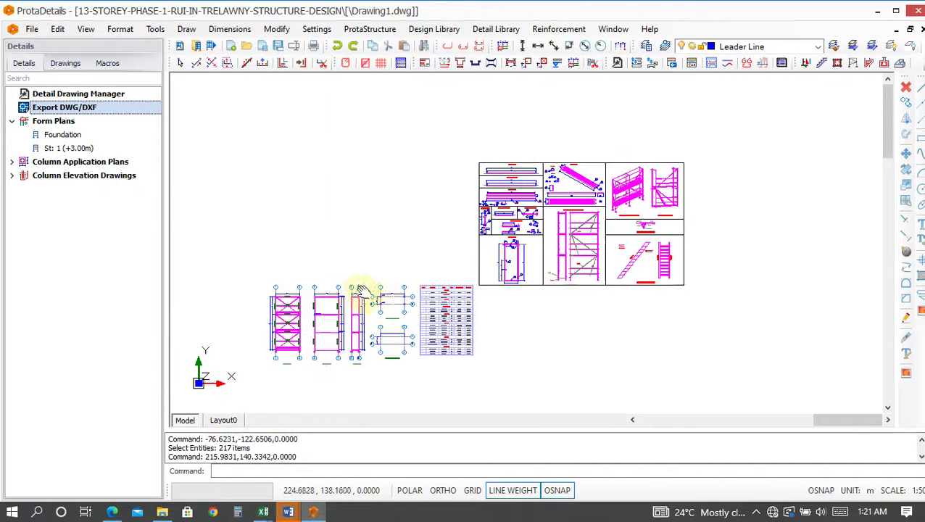
{"action": "middle_click_drag", "start_coordinate": [362, 290], "coordinate": [396, 263]}
{"action": "scroll", "coordinate": [360, 316], "scroll_direction": "up", "scroll_amount": 2}
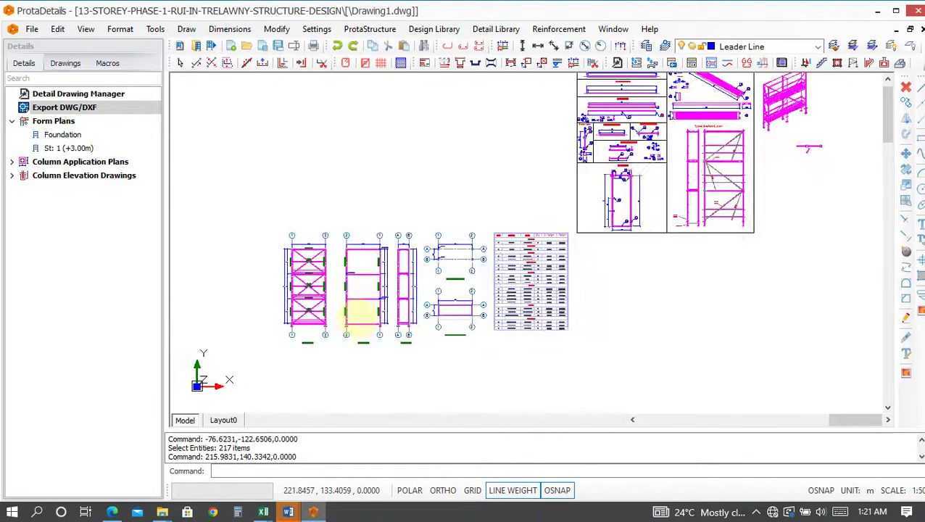
{"action": "scroll", "coordinate": [362, 312], "scroll_direction": "up", "scroll_amount": 1}
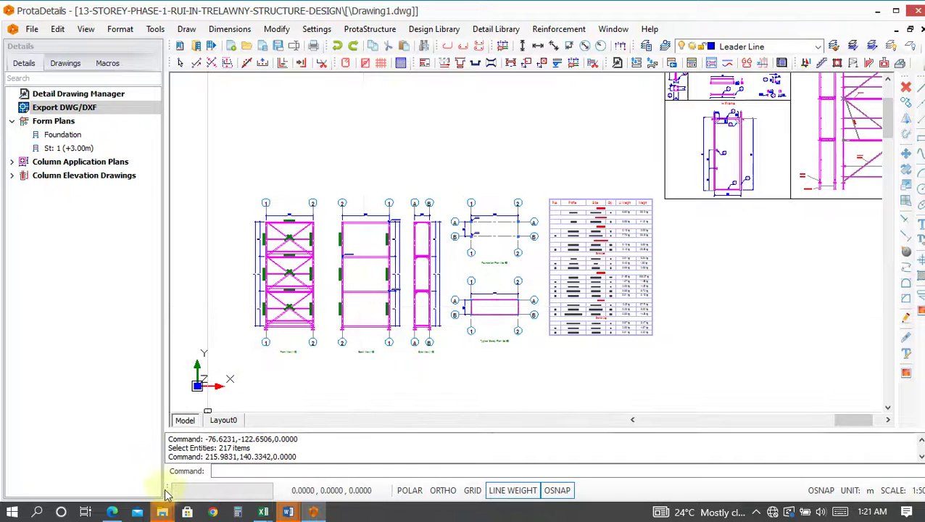
{"action": "mouse_move", "coordinate": [181, 507]}
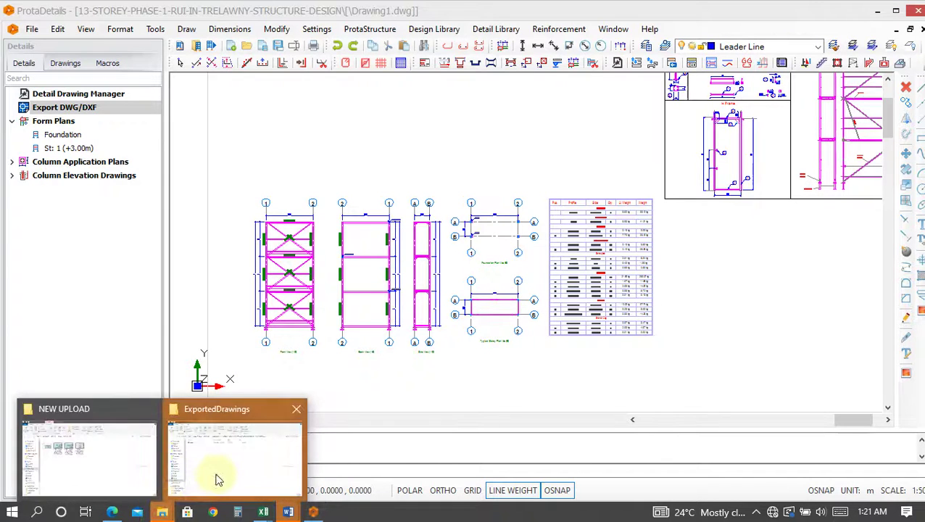
{"action": "left_click", "coordinate": [241, 438]}
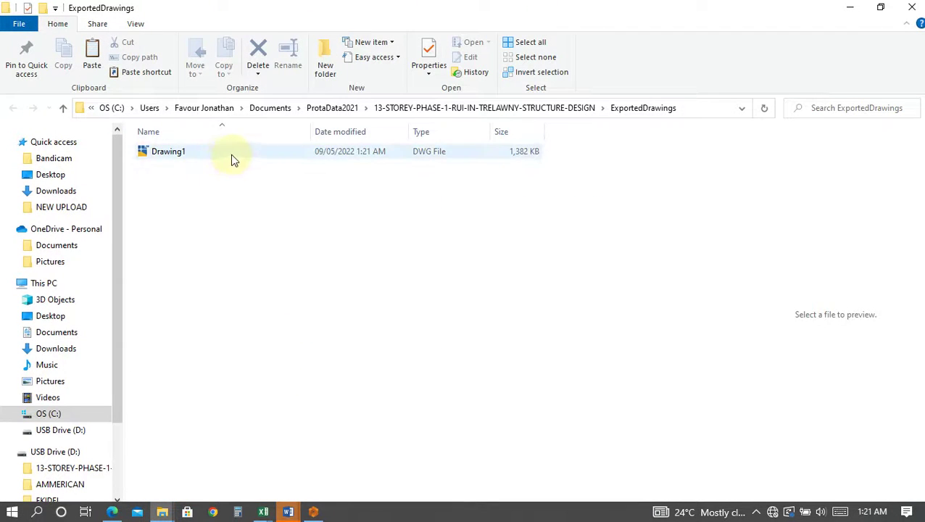
{"action": "left_click", "coordinate": [850, 8]}
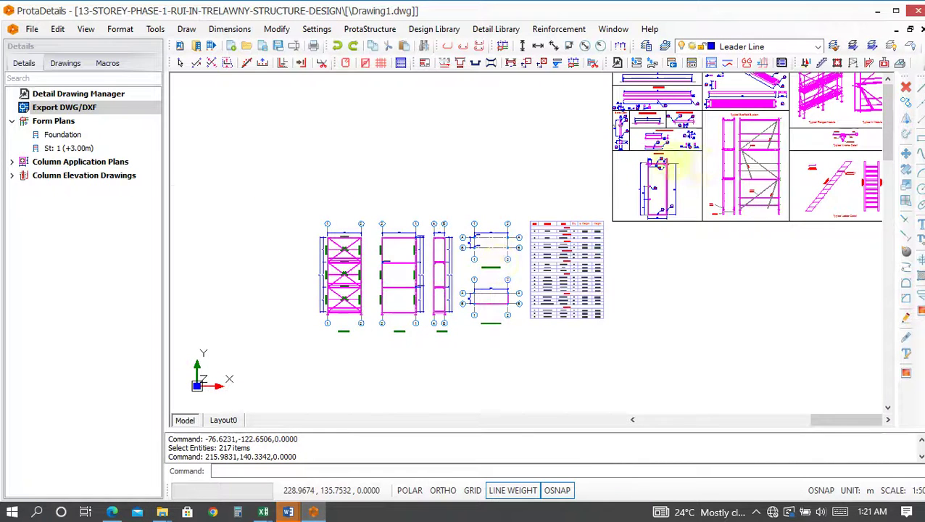